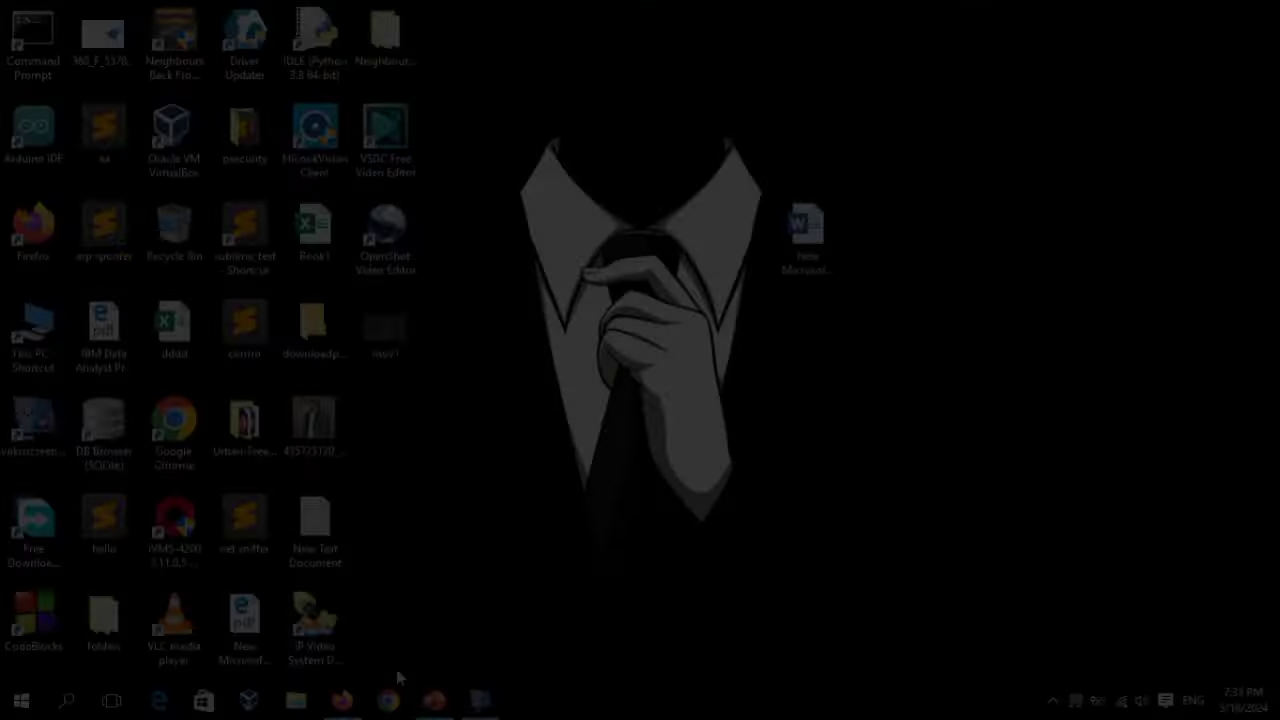
# - Bring the presentation back up and select the word 'Technologies' in its bullet list
pyautogui.click(436, 700)
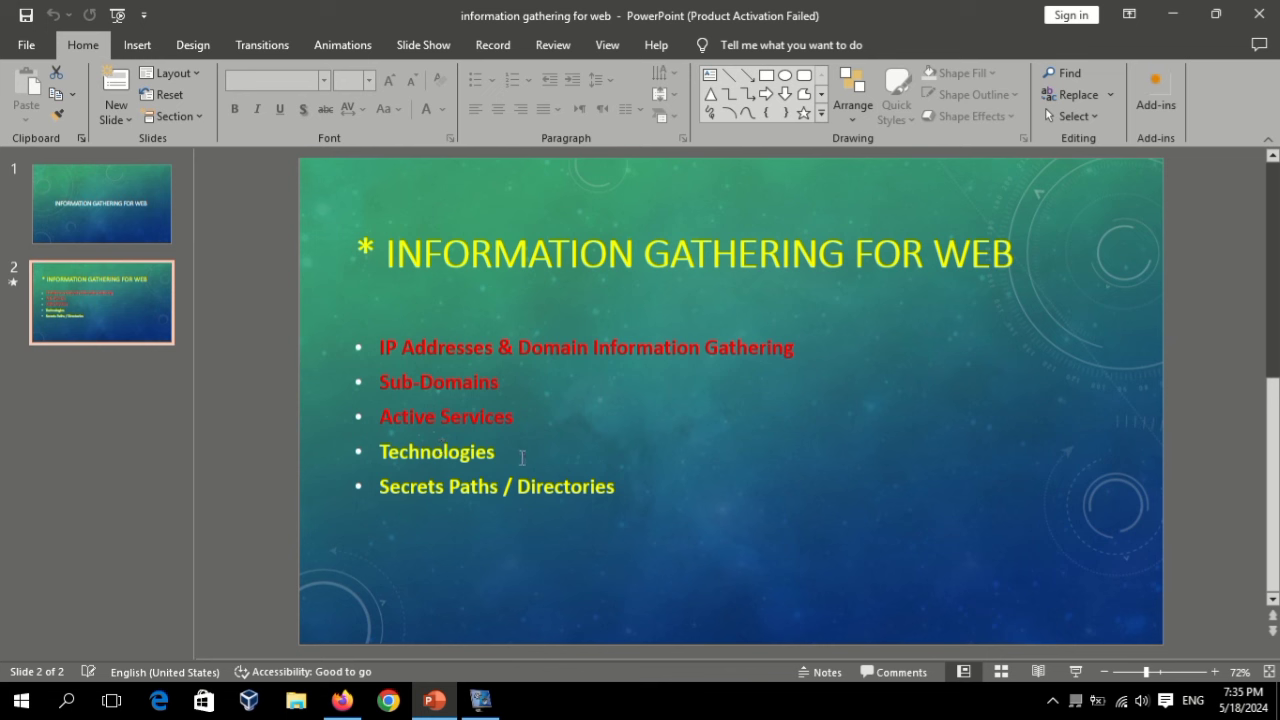
pyautogui.click(457, 456)
pyautogui.doubleClick(457, 455)
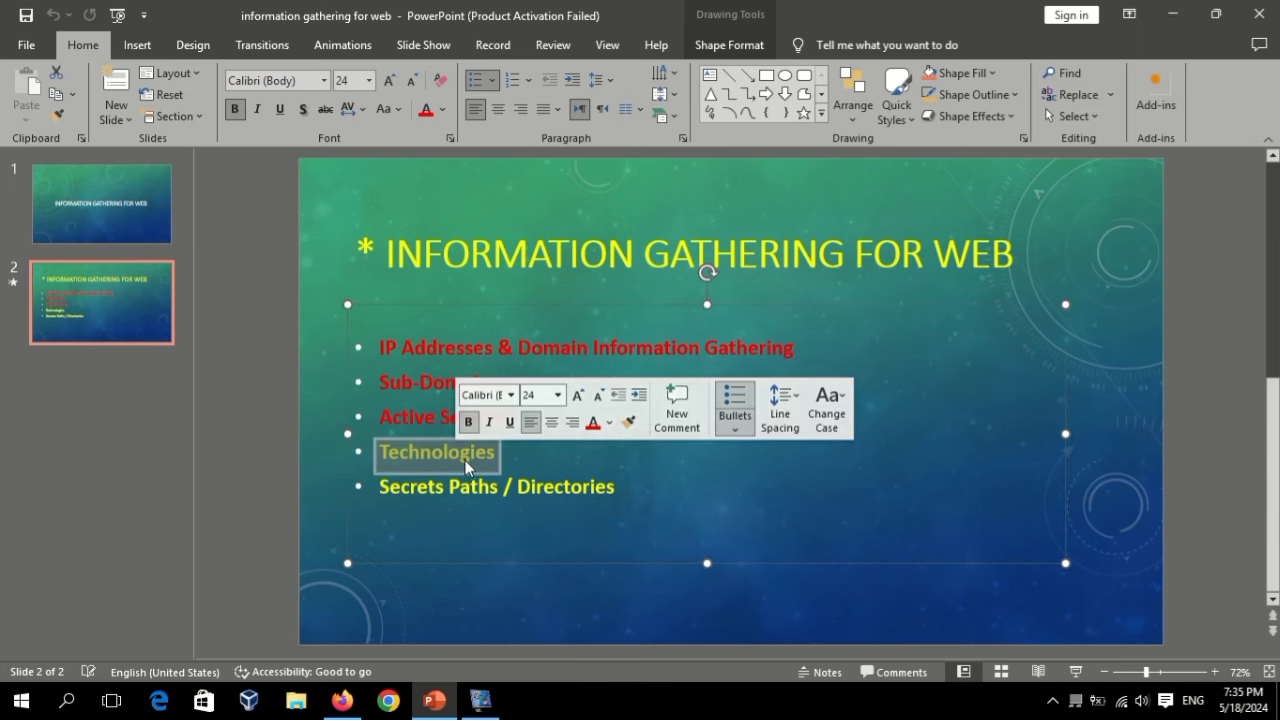
pyautogui.click(357, 445)
# - Minimize the presentation and launch Firefox from the taskbar
pyautogui.click(1180, 12)
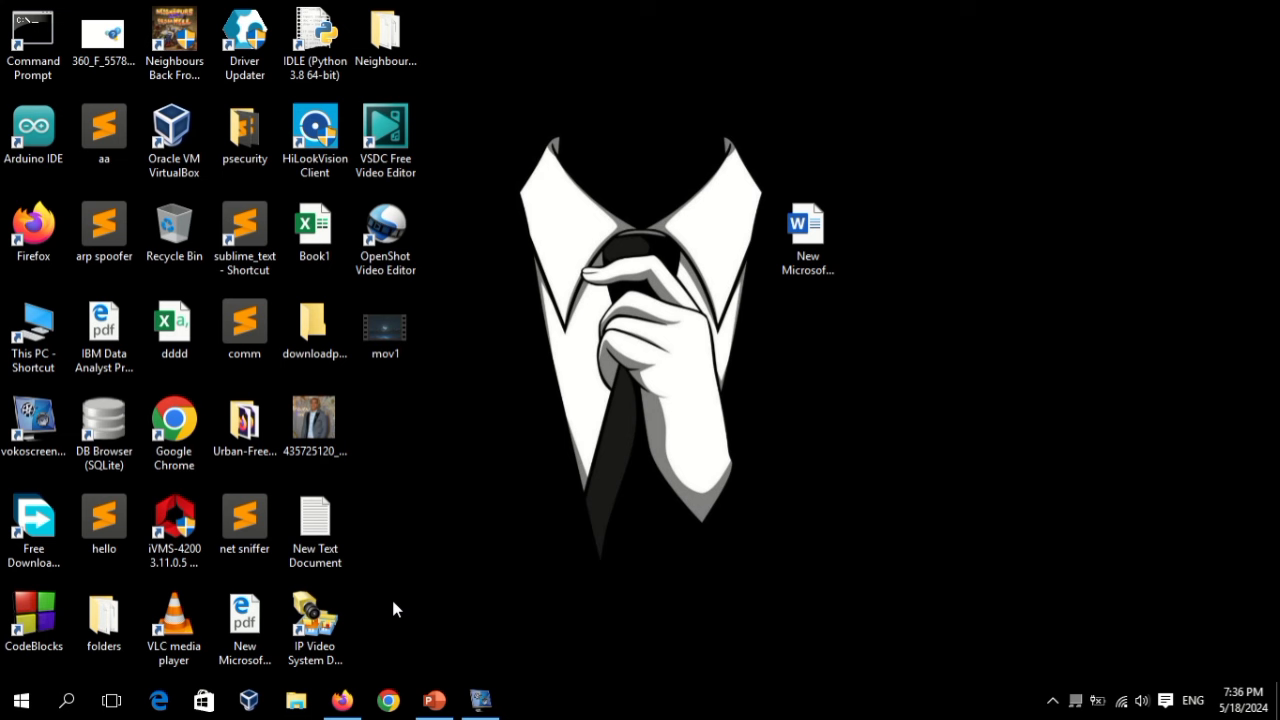
pyautogui.click(342, 700)
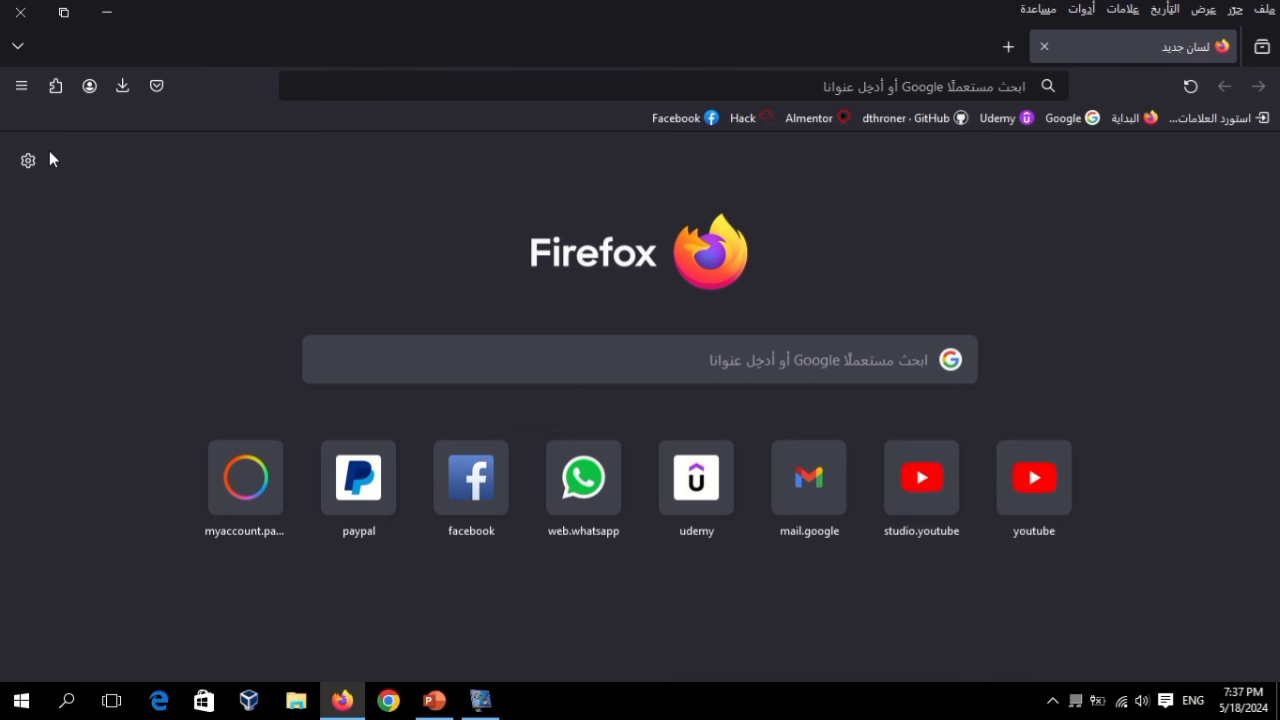
# - Search Firefox's Add-ons and themes for 'wappalyzer'
pyautogui.click(33, 87)
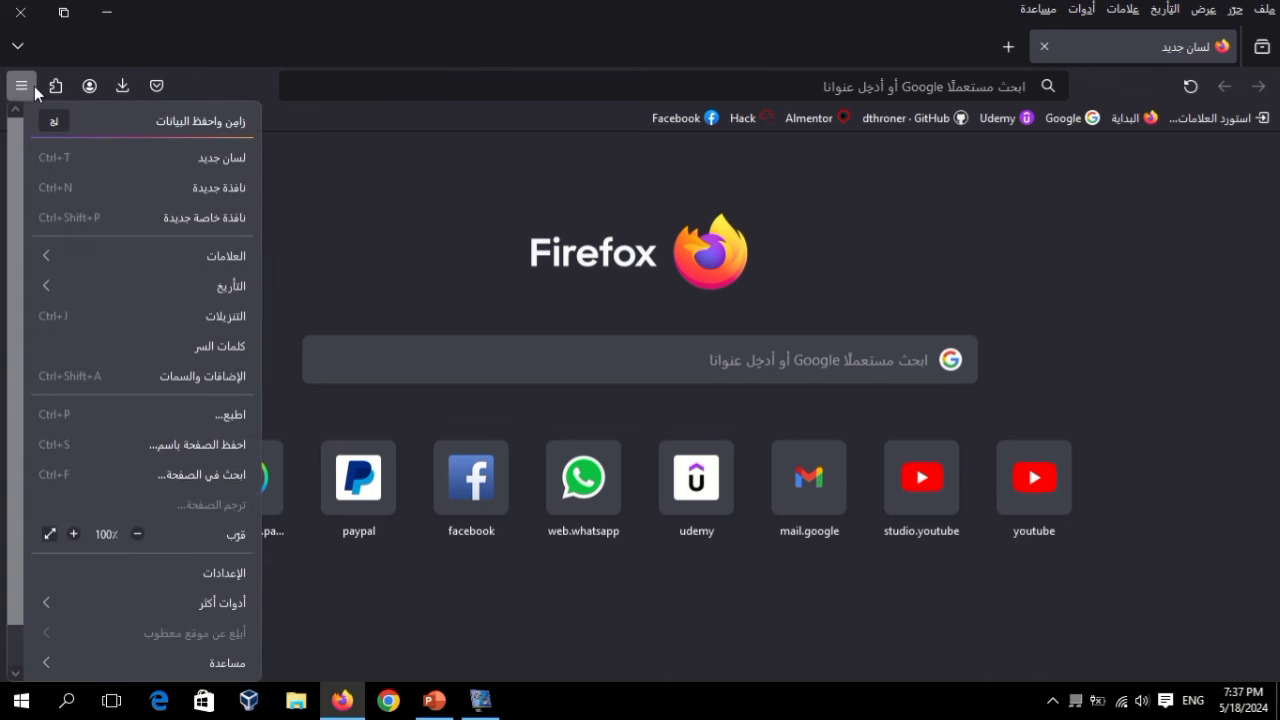
pyautogui.click(187, 378)
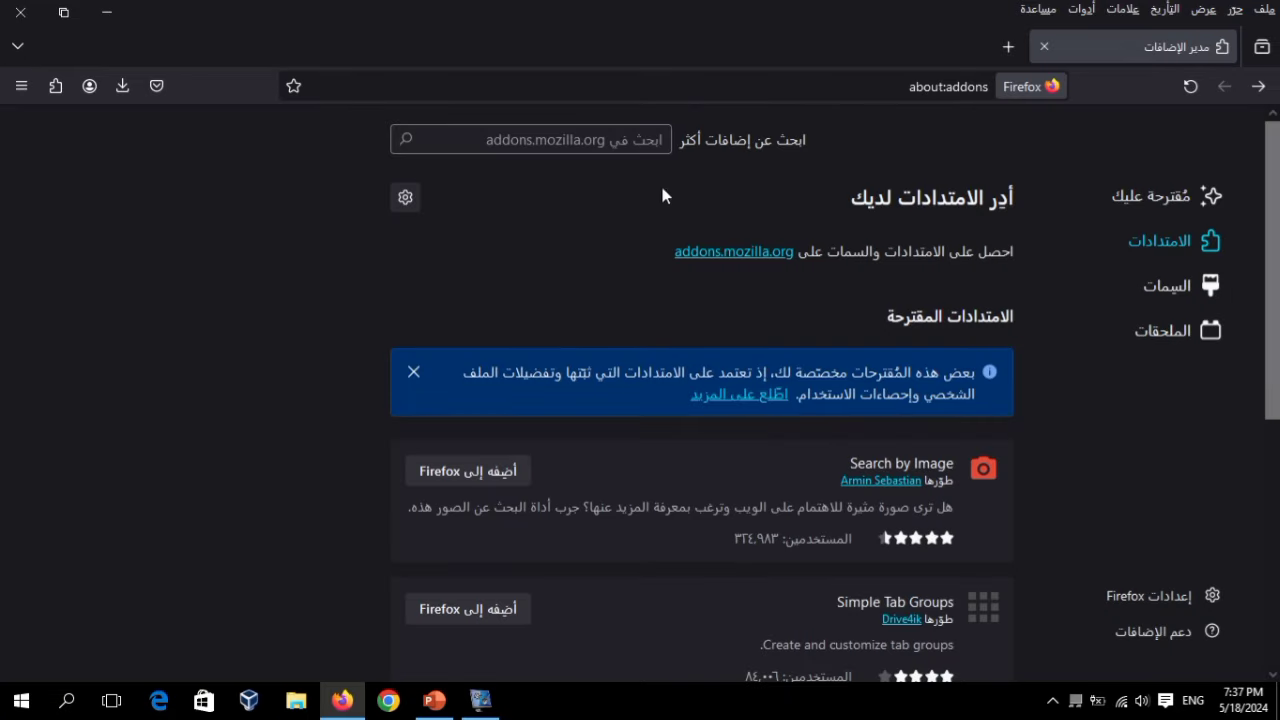
pyautogui.click(630, 140)
pyautogui.write('w')
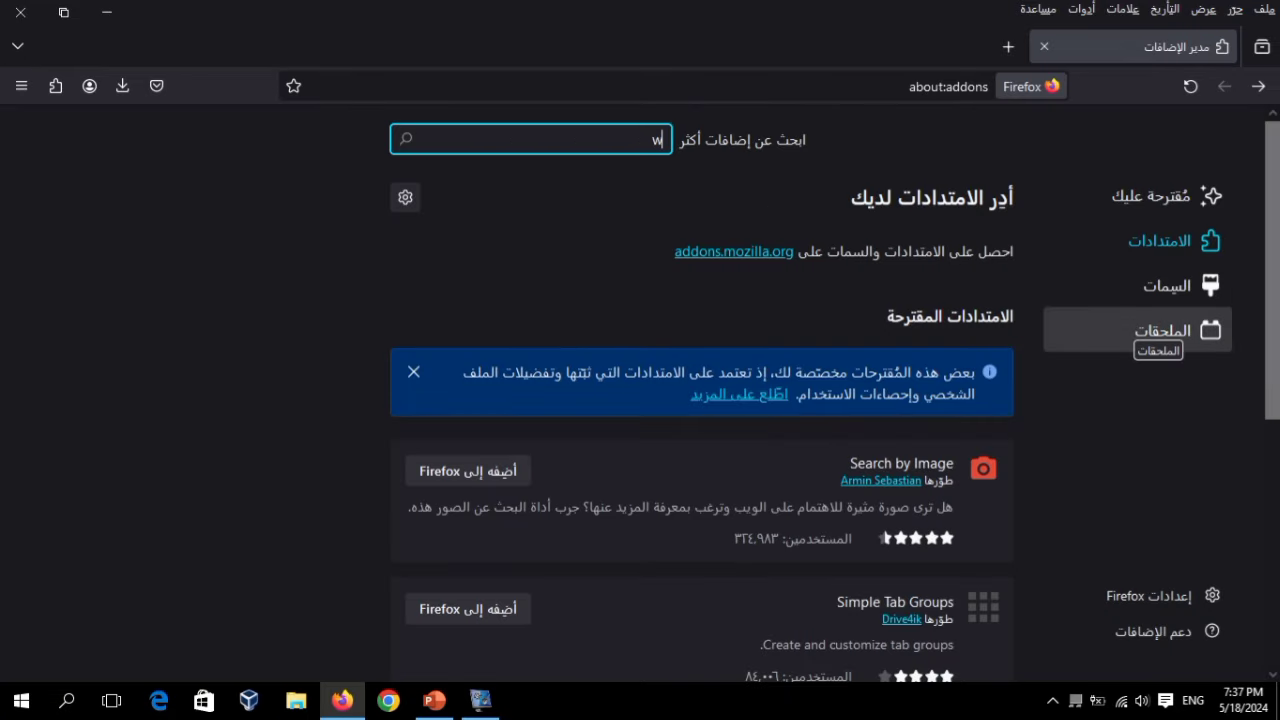
pyautogui.write('appa')
pyautogui.write('ly')
pyautogui.write('zer')
pyautogui.press('Return')
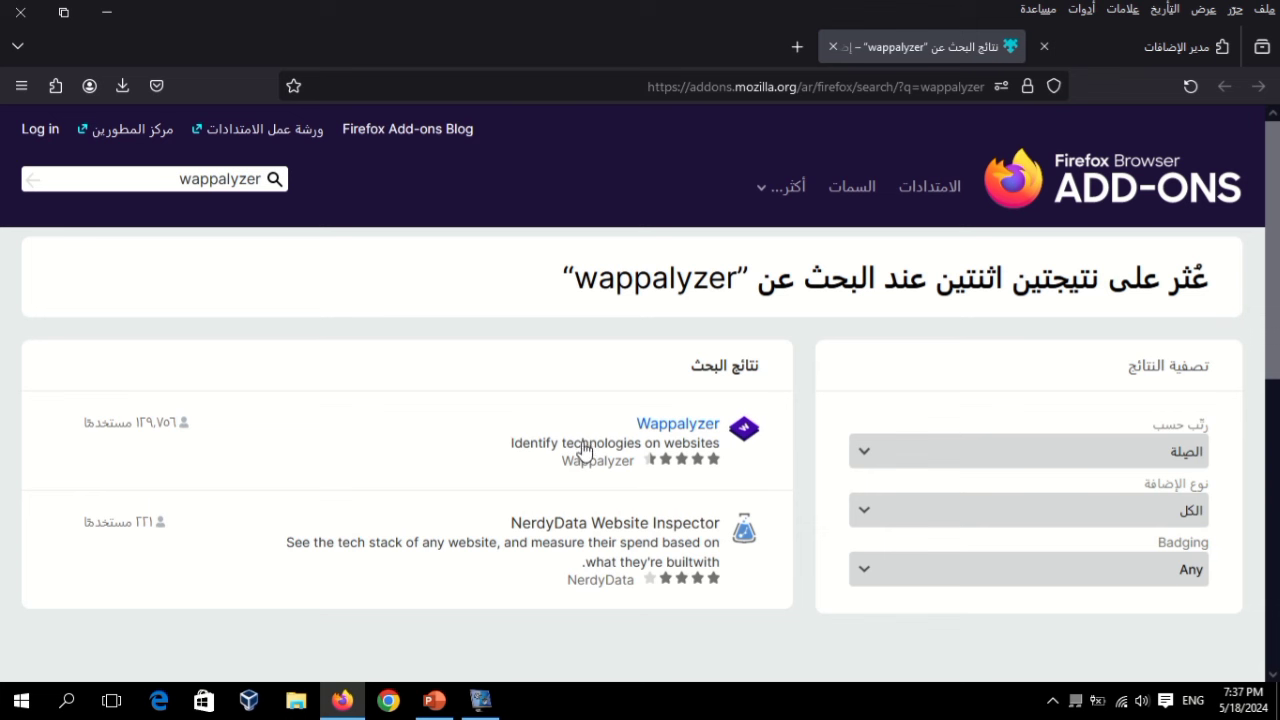
# - Add the Wappalyzer extension to Firefox, approving its requested permissions
pyautogui.click(667, 427)
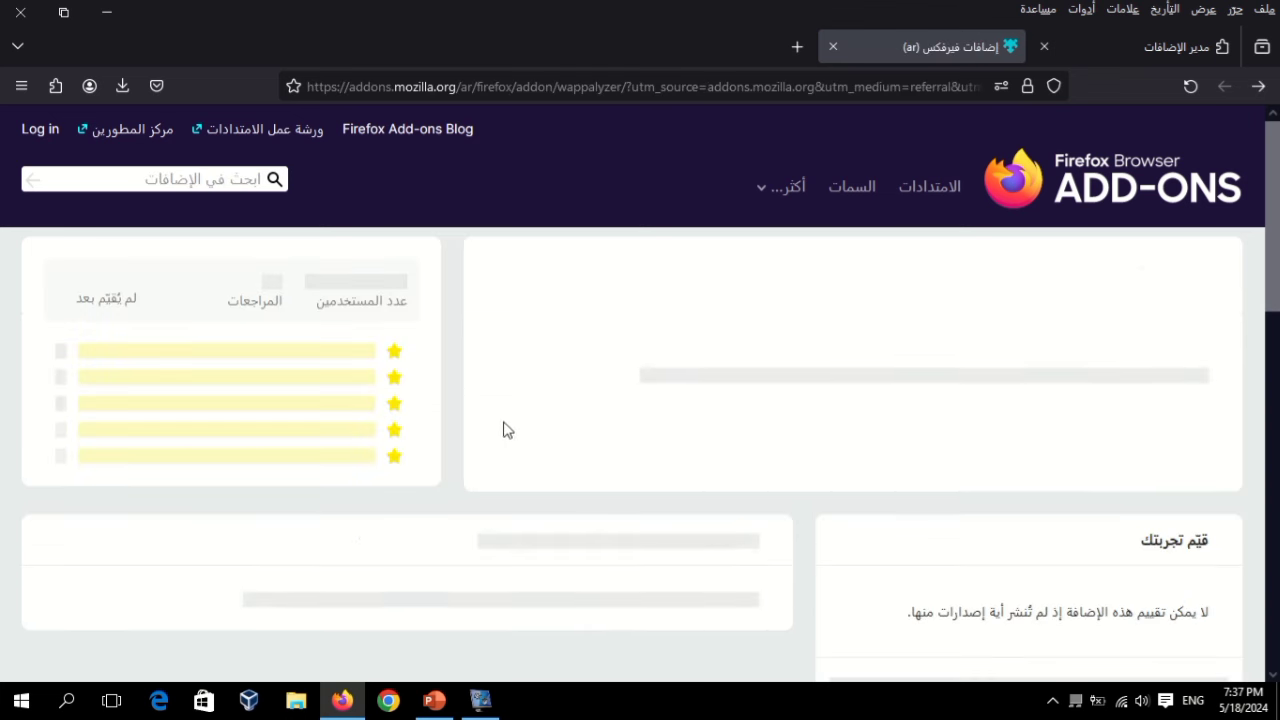
pyautogui.click(617, 546)
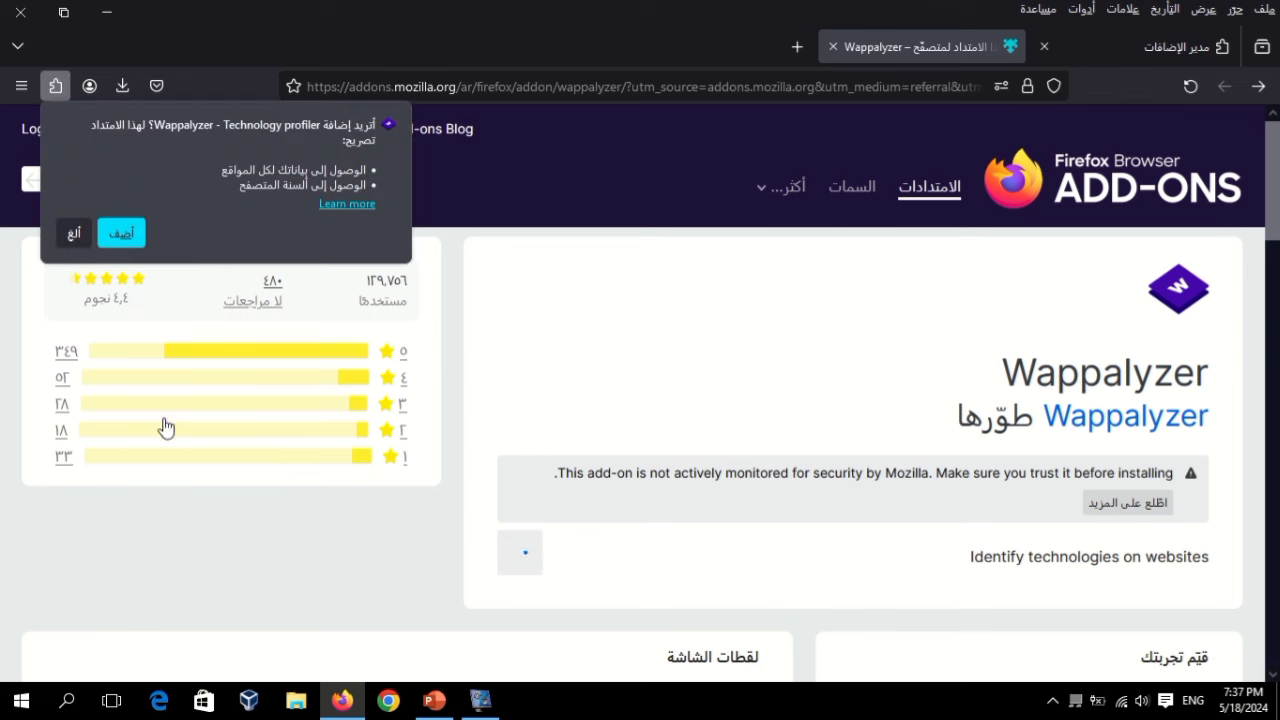
pyautogui.click(130, 238)
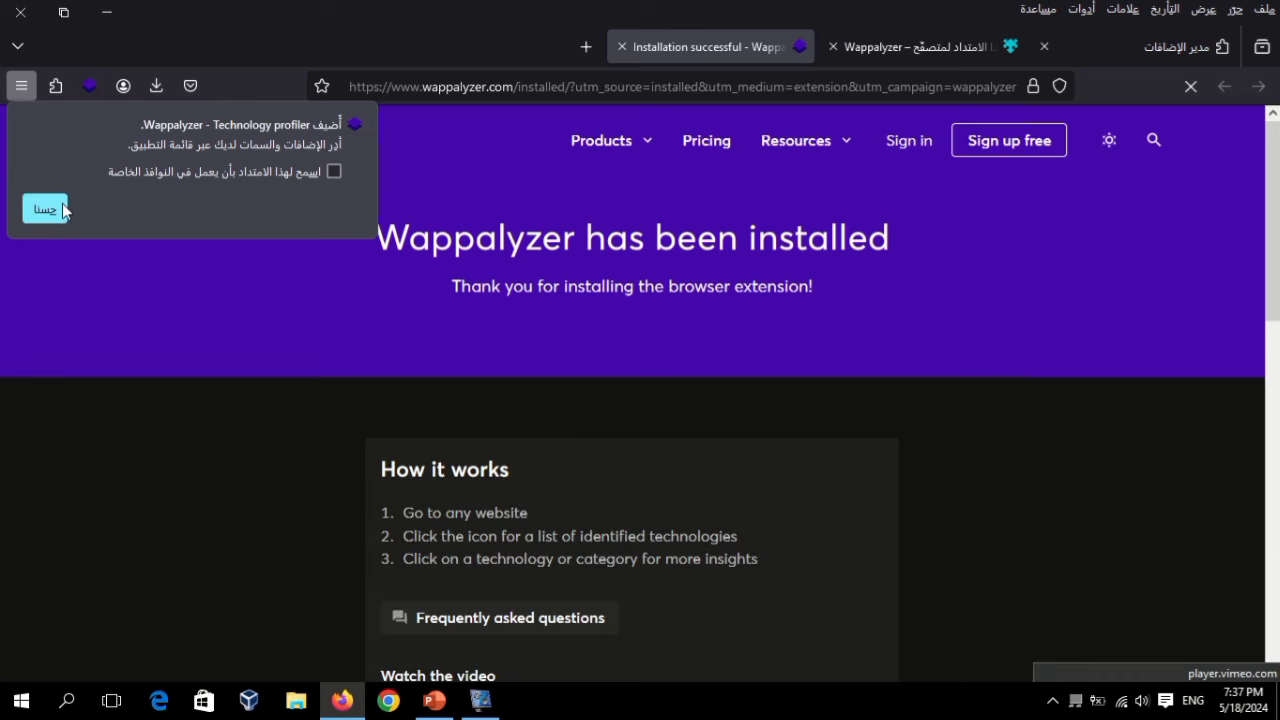
# - Dismiss the install confirmation and read the welcome heading and the three How it works steps
pyautogui.click(62, 209)
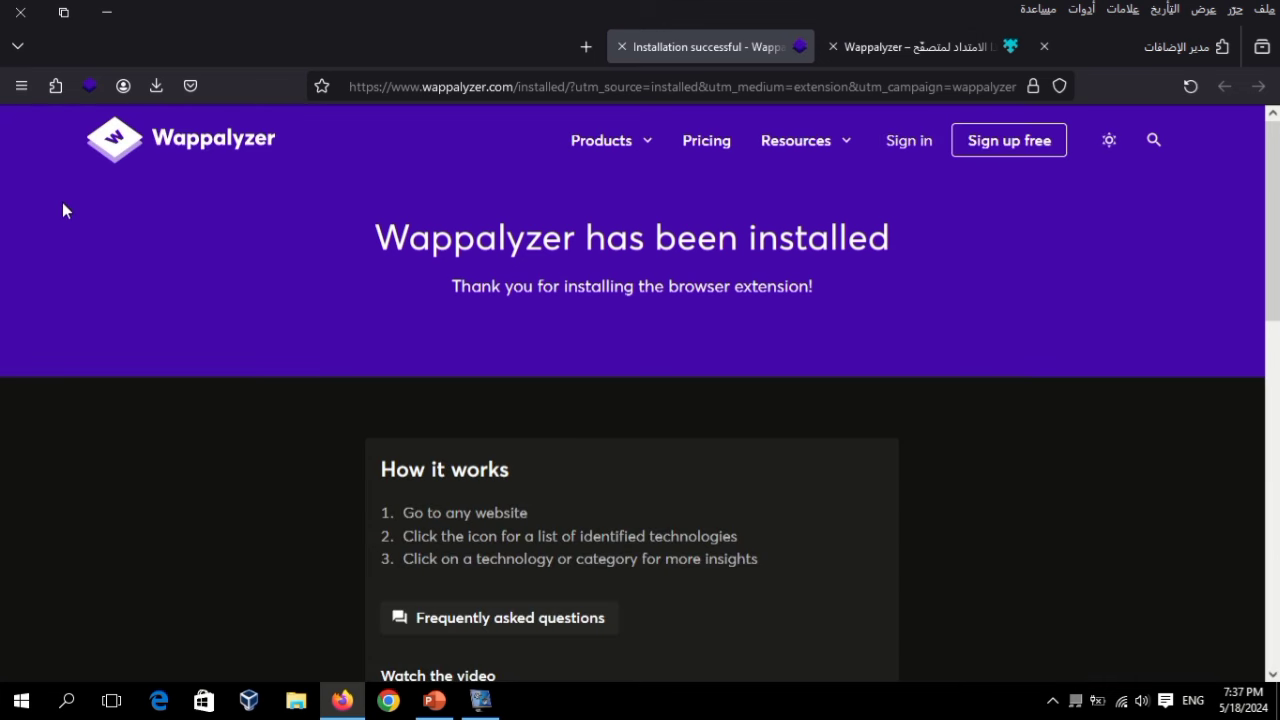
pyautogui.tripleClick(463, 217)
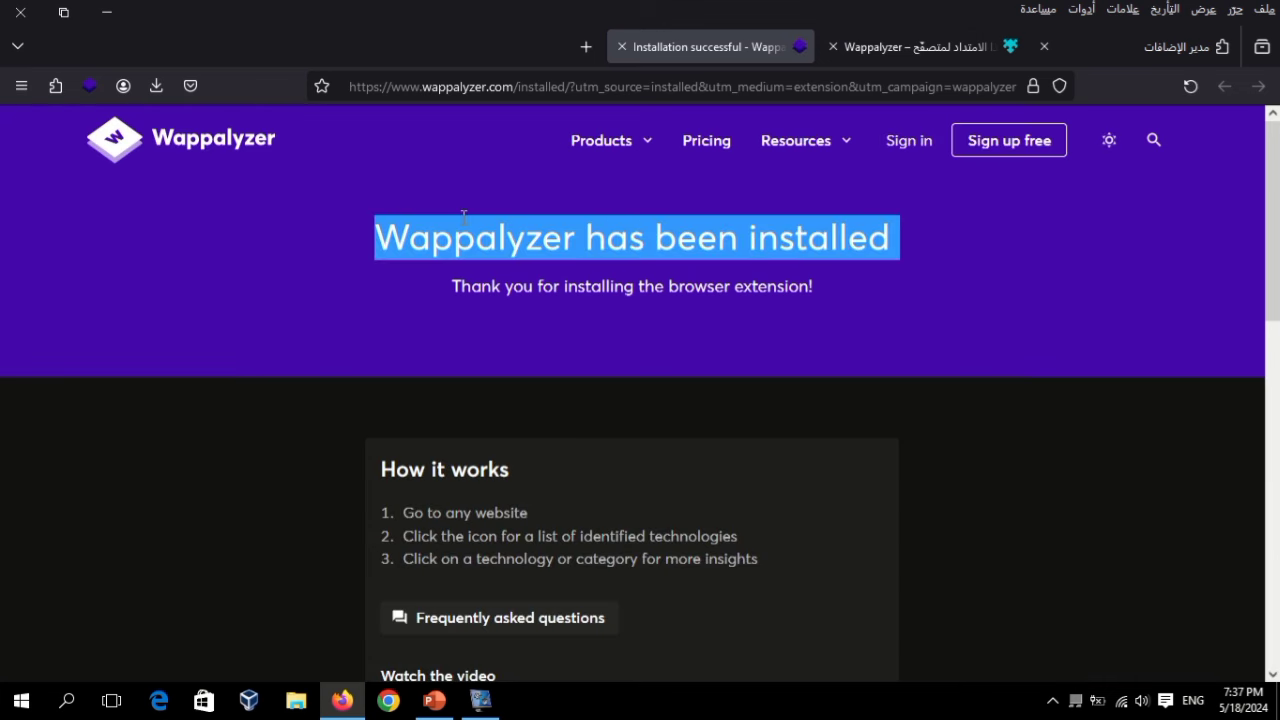
pyautogui.click(602, 254)
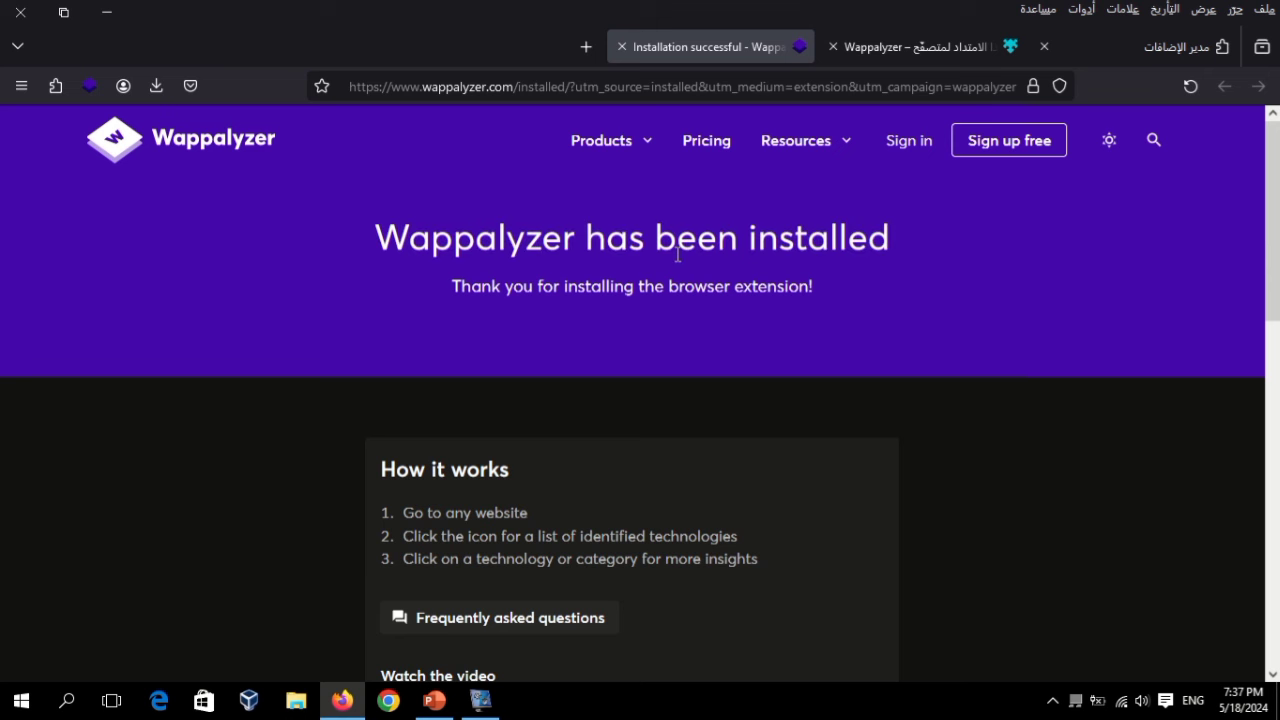
pyautogui.scroll(-2, 430, 420)
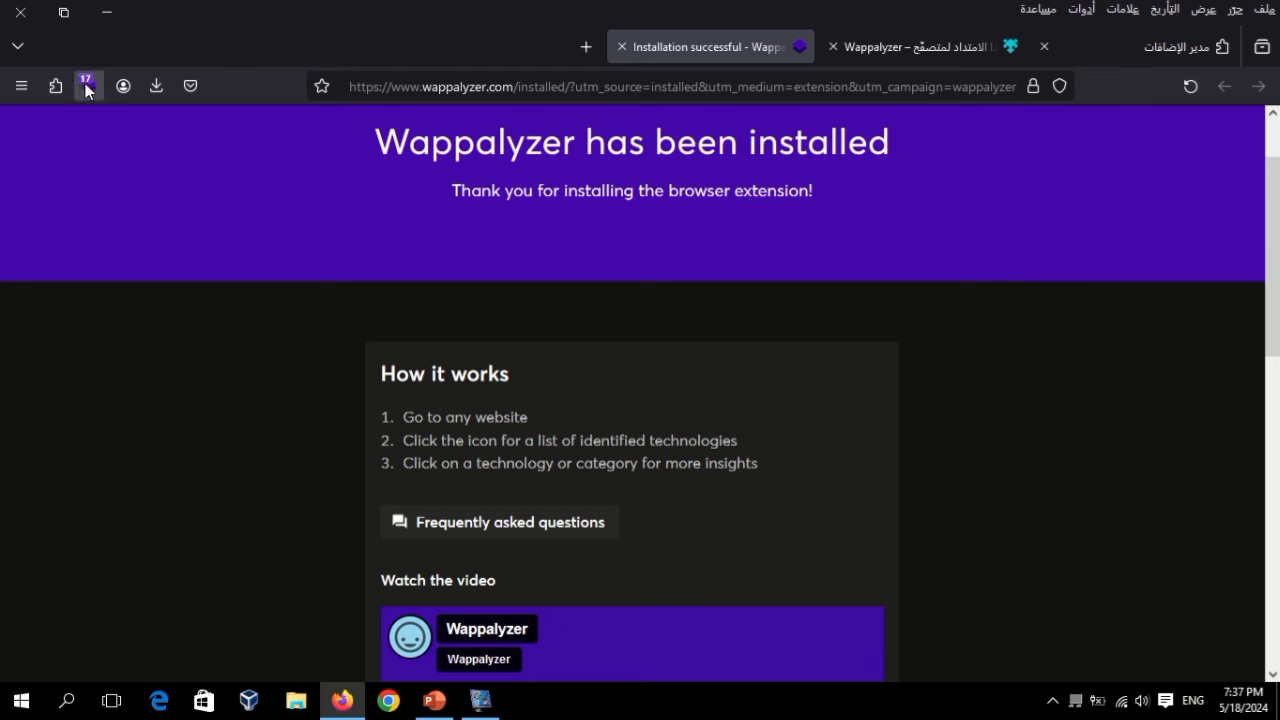
pyautogui.tripleClick(506, 472)
pyautogui.click(460, 472)
pyautogui.scroll(-4, 718, 526)
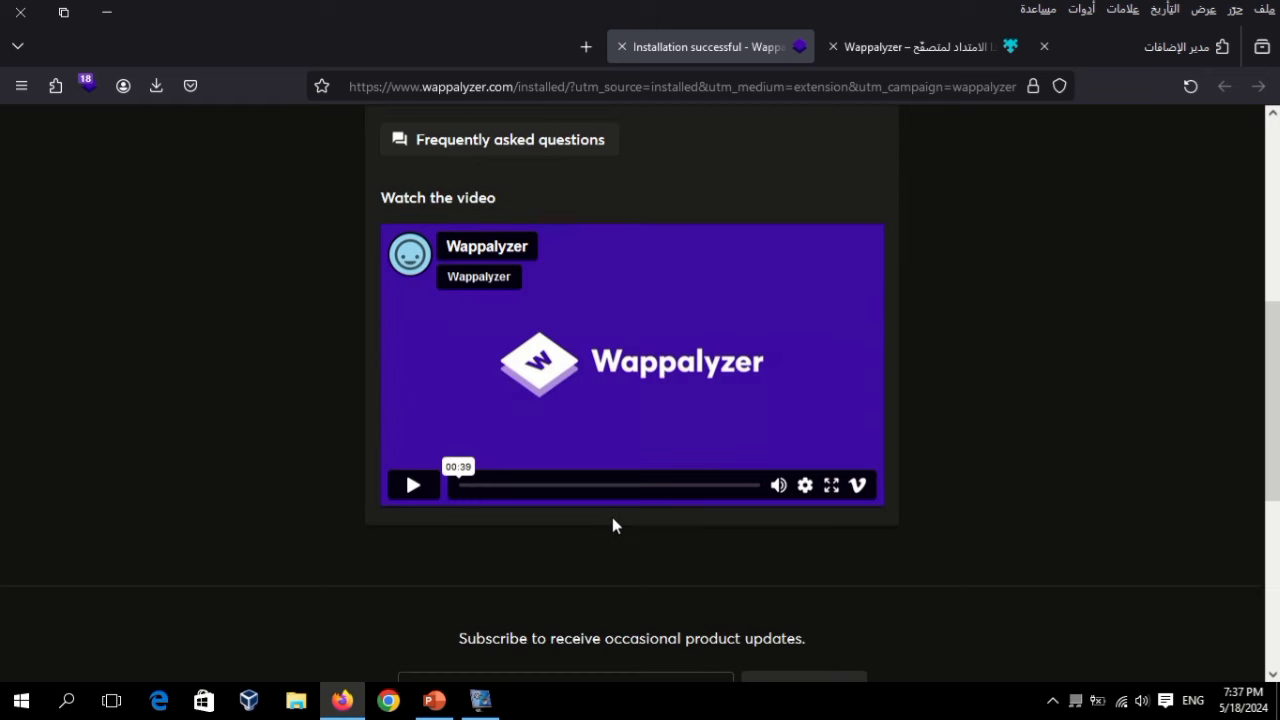
pyautogui.scroll(3, 612, 517)
pyautogui.scroll(2, 343, 432)
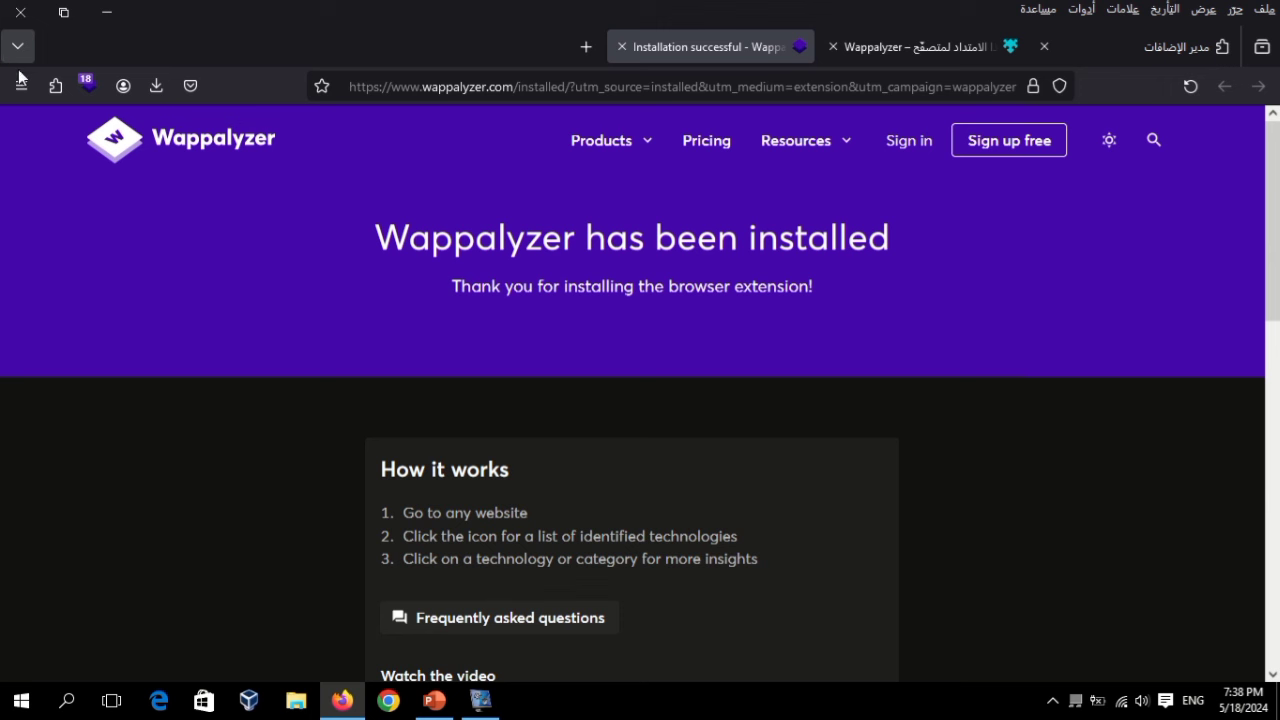
# - Open the Wappalyzer popup, accept data sharing and switch it to the dark theme
pyautogui.click(87, 87)
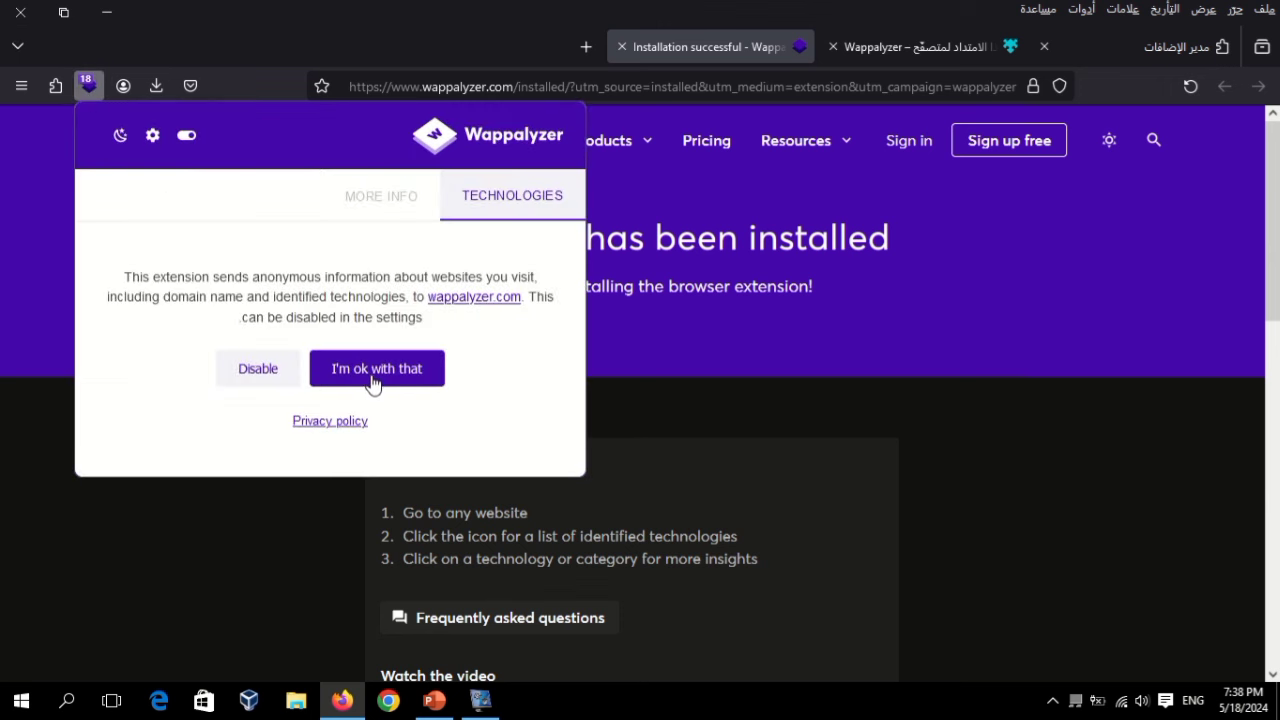
pyautogui.click(372, 380)
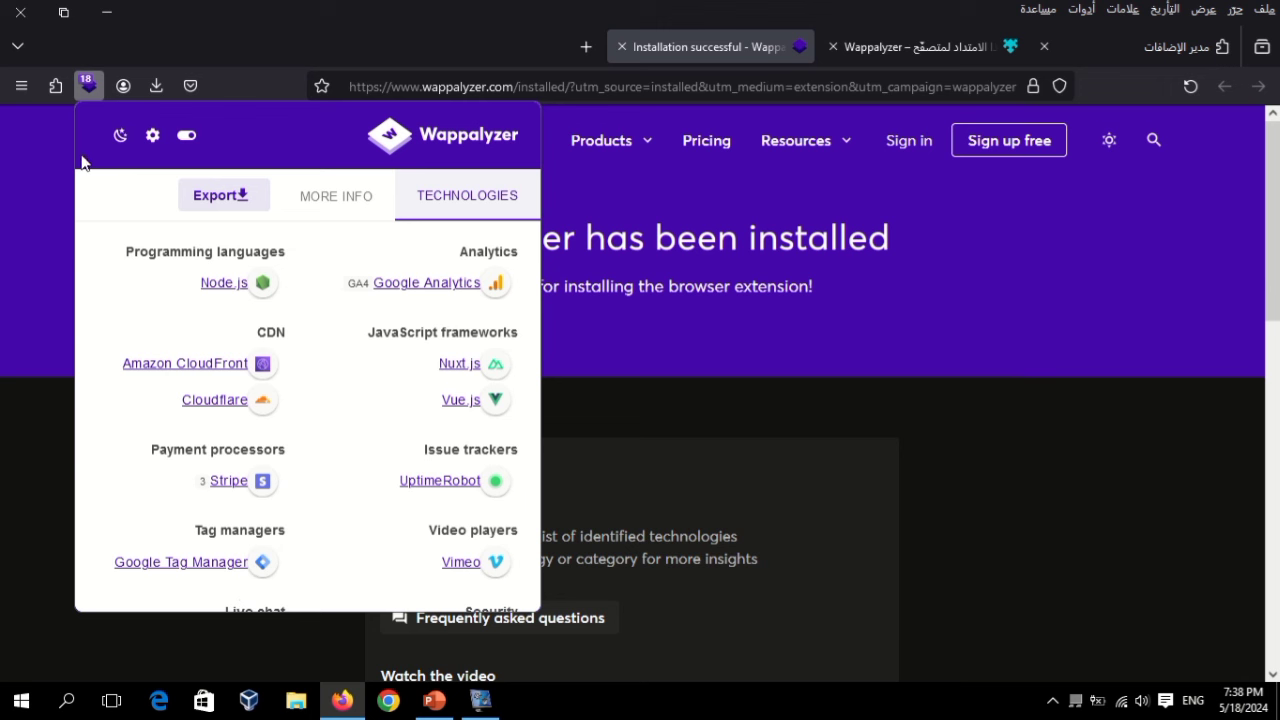
pyautogui.click(120, 137)
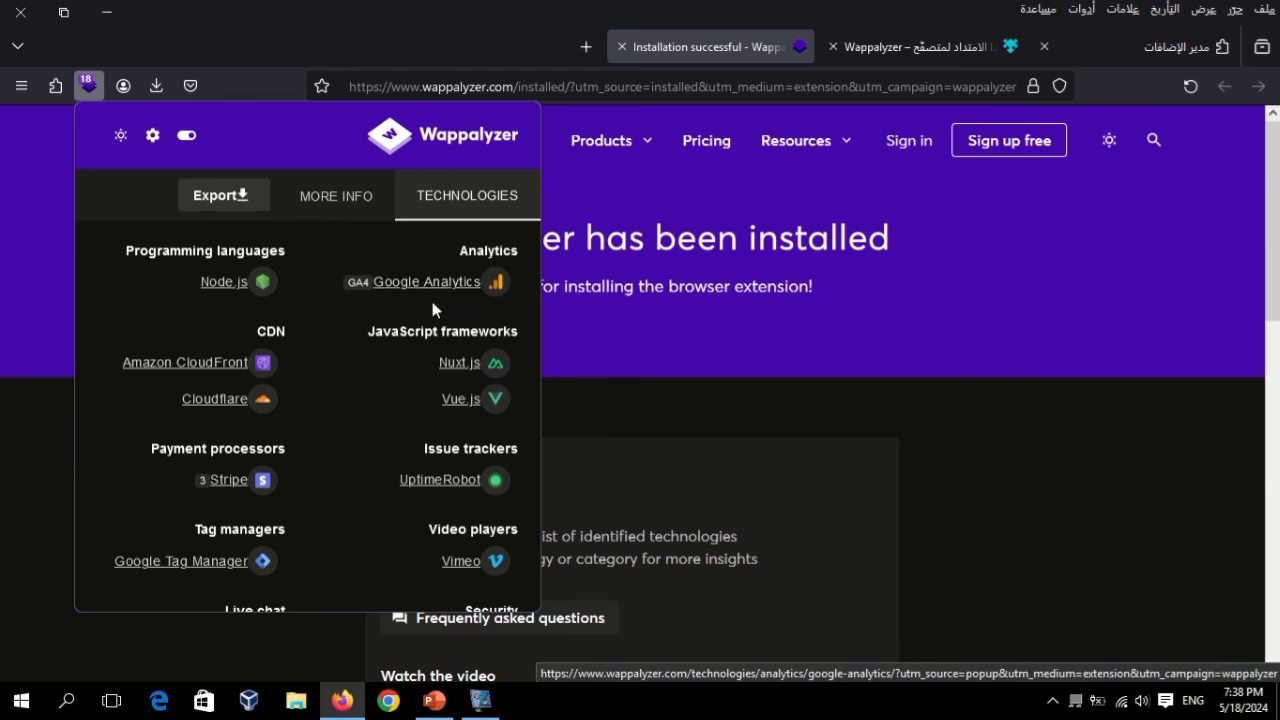
pyautogui.moveTo(168, 256)
pyautogui.mouseDown()
pyautogui.moveTo(172, 284)
pyautogui.moveTo(220, 307)
pyautogui.mouseUp()
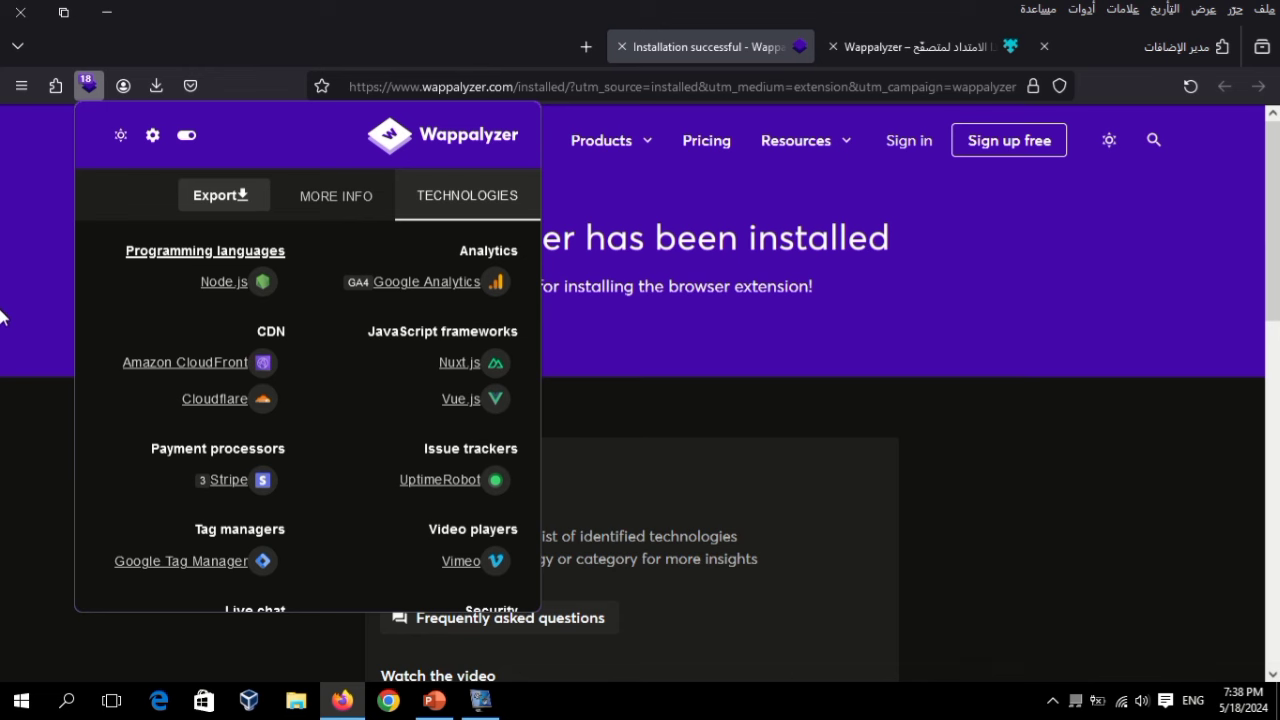
pyautogui.click(17, 259)
# - Review the detected technologies list, including Node.js, Nuxt.js, Vue.js, Cloudflare, Stripe and core-js
pyautogui.click(89, 85)
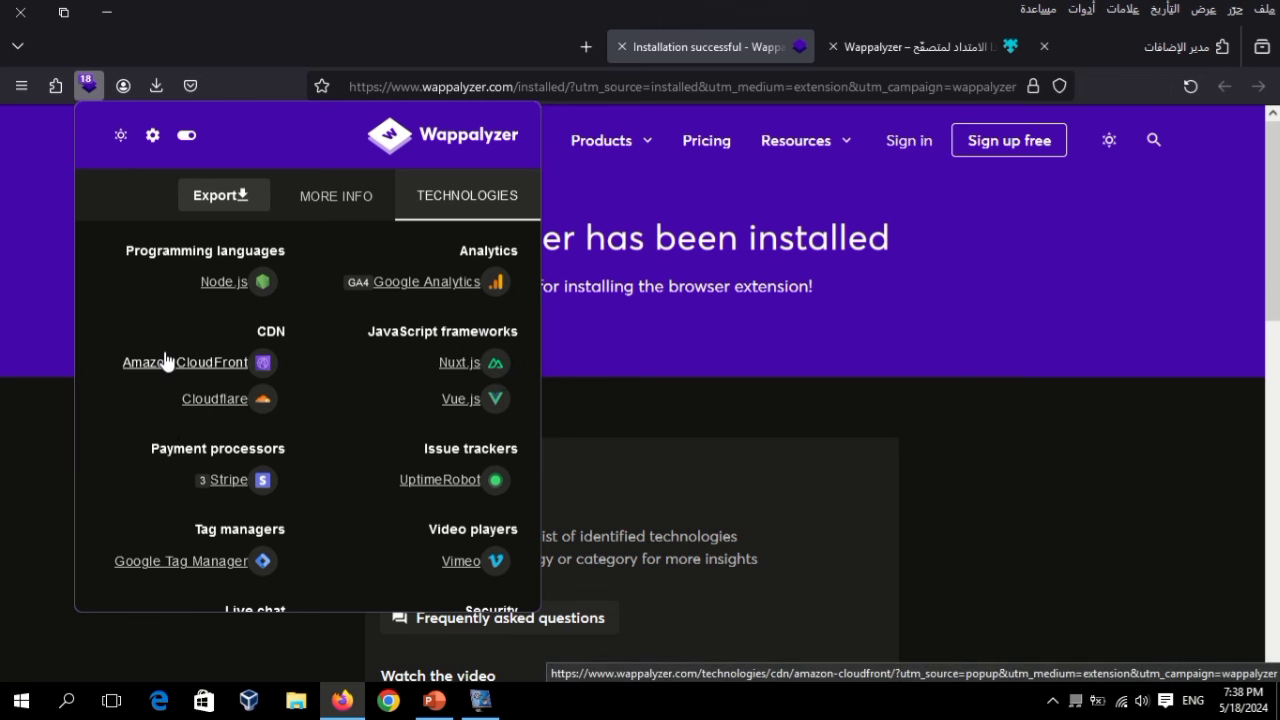
pyautogui.scroll(-2, 205, 368)
pyautogui.scroll(-1, 205, 368)
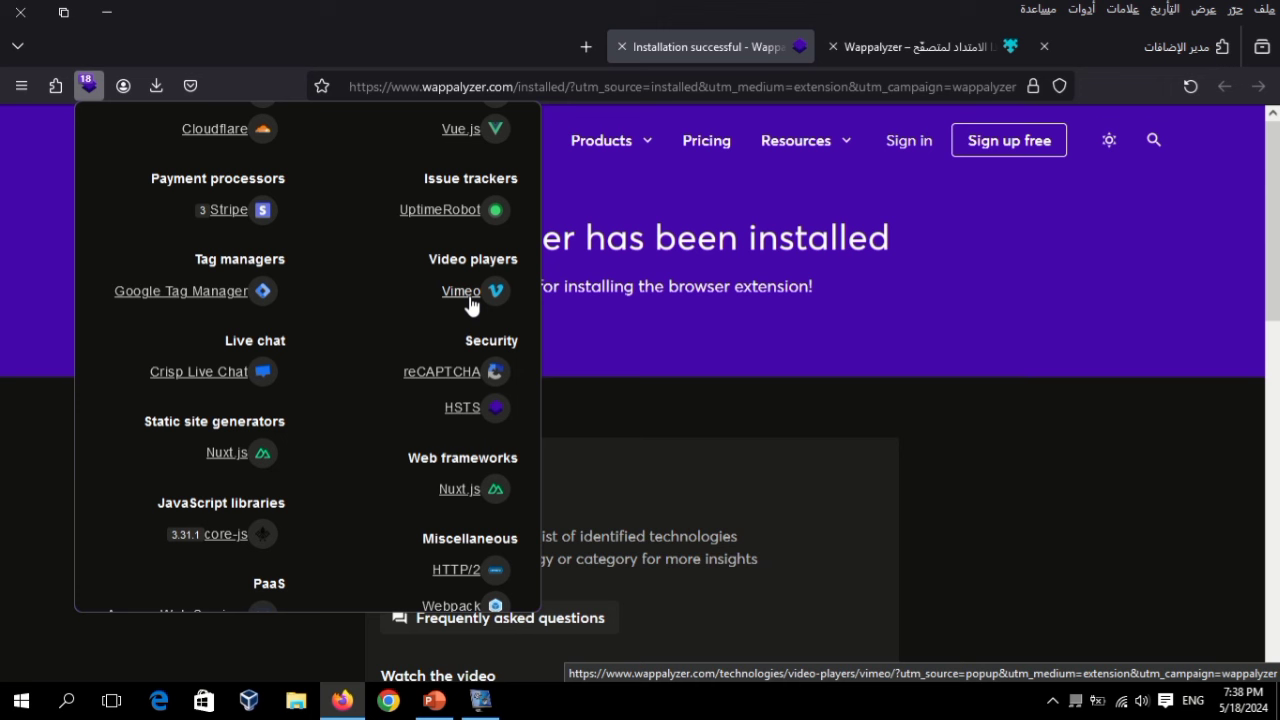
pyautogui.scroll(-2, 1126, 445)
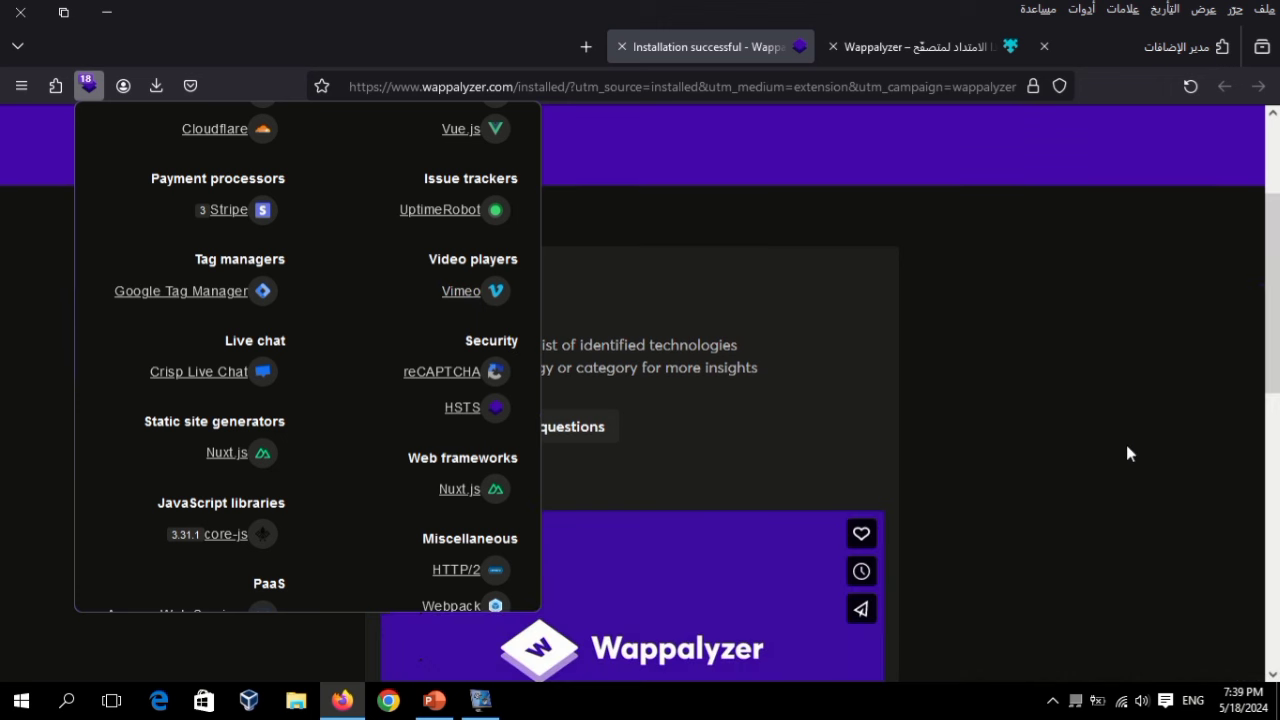
pyautogui.scroll(-1, 1126, 445)
pyautogui.scroll(-1, 600, 545)
pyautogui.scroll(1, 530, 566)
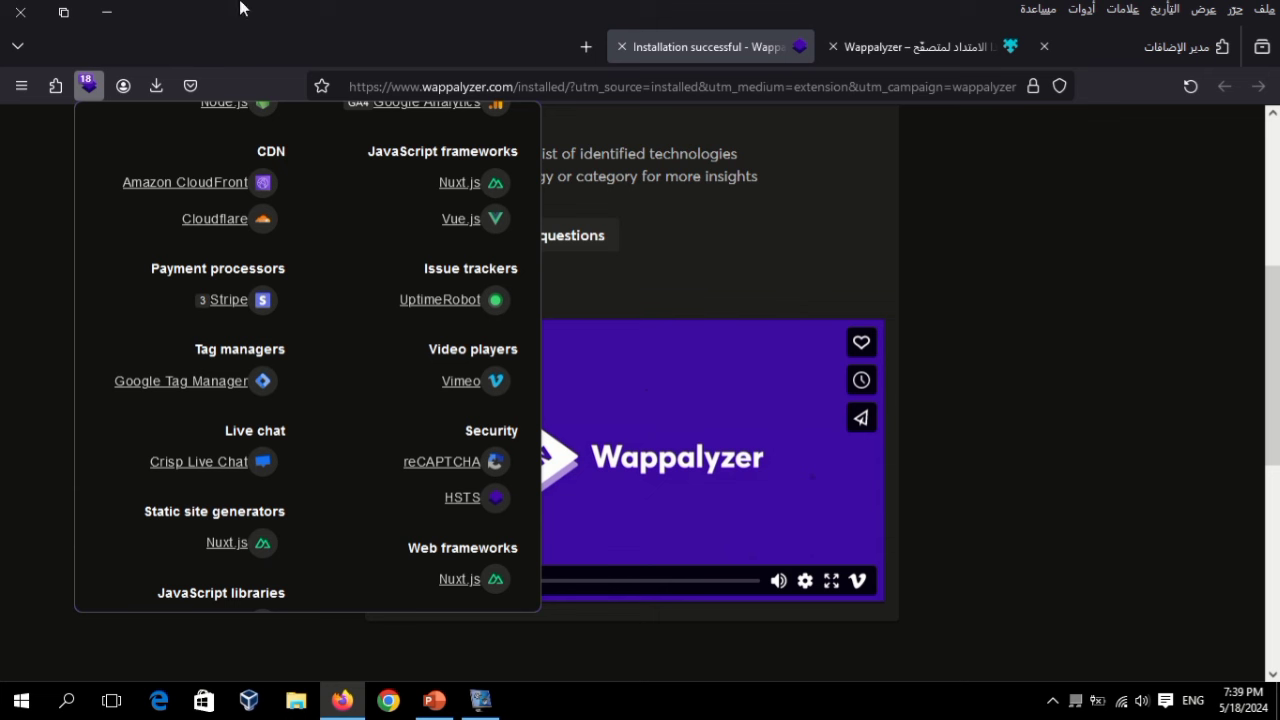
pyautogui.scroll(2, 838, 236)
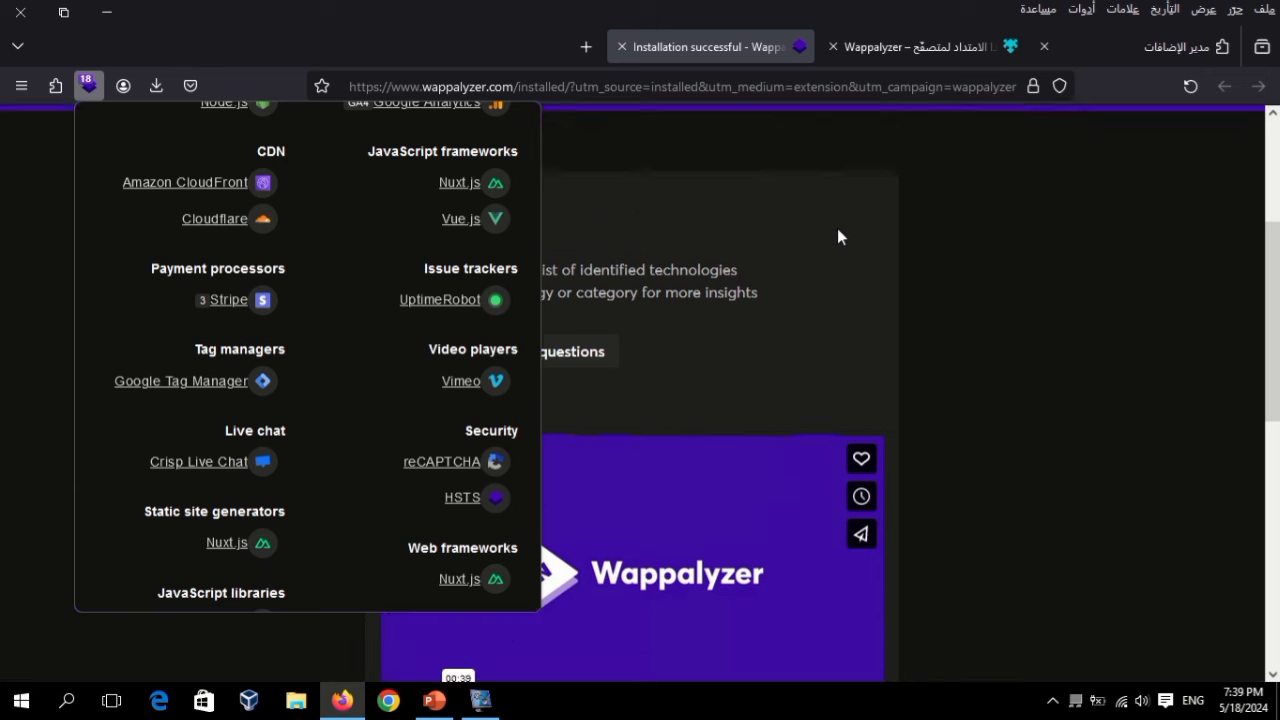
pyautogui.scroll(-1, 725, 435)
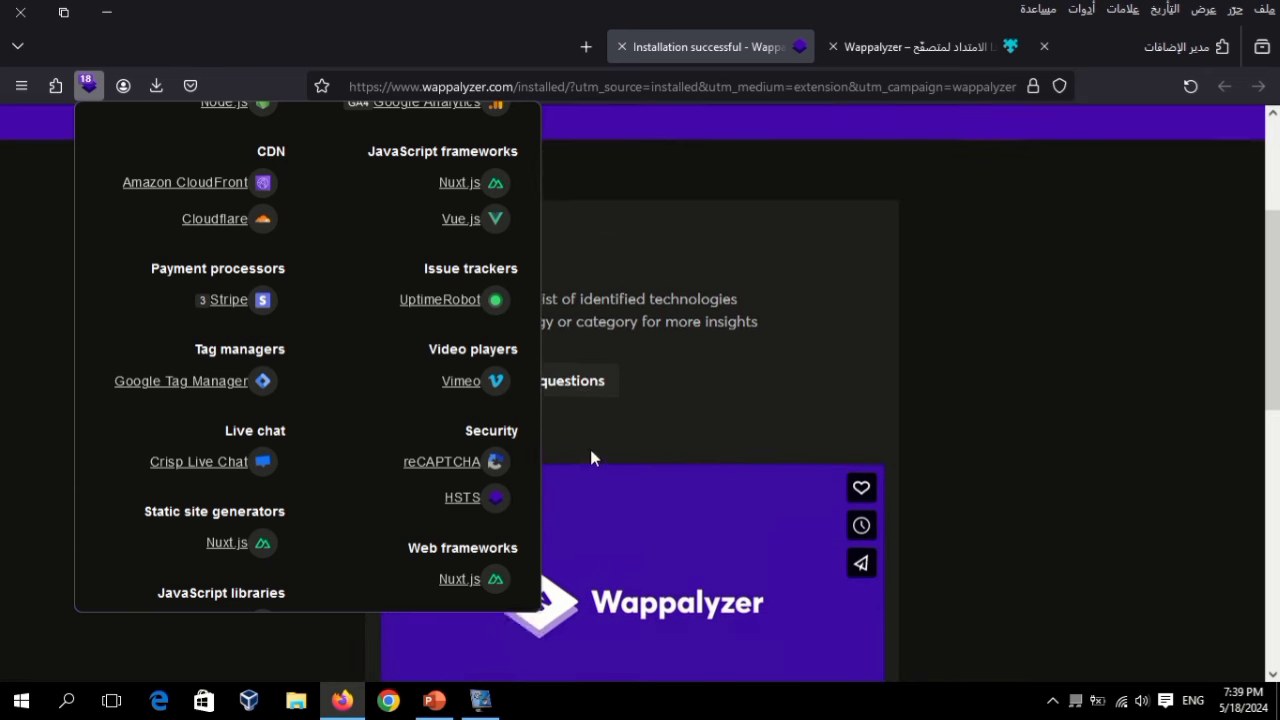
pyautogui.scroll(2, 590, 452)
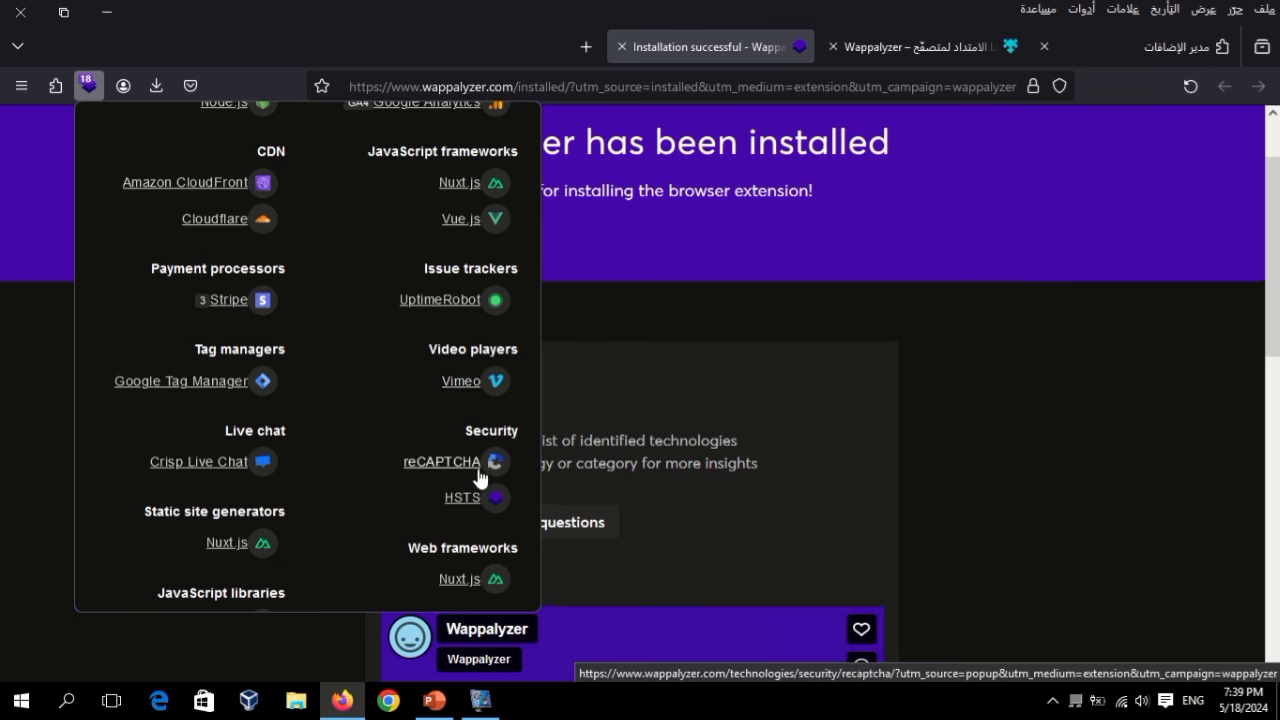
pyautogui.scroll(-2, 230, 428)
pyautogui.scroll(-1, 300, 520)
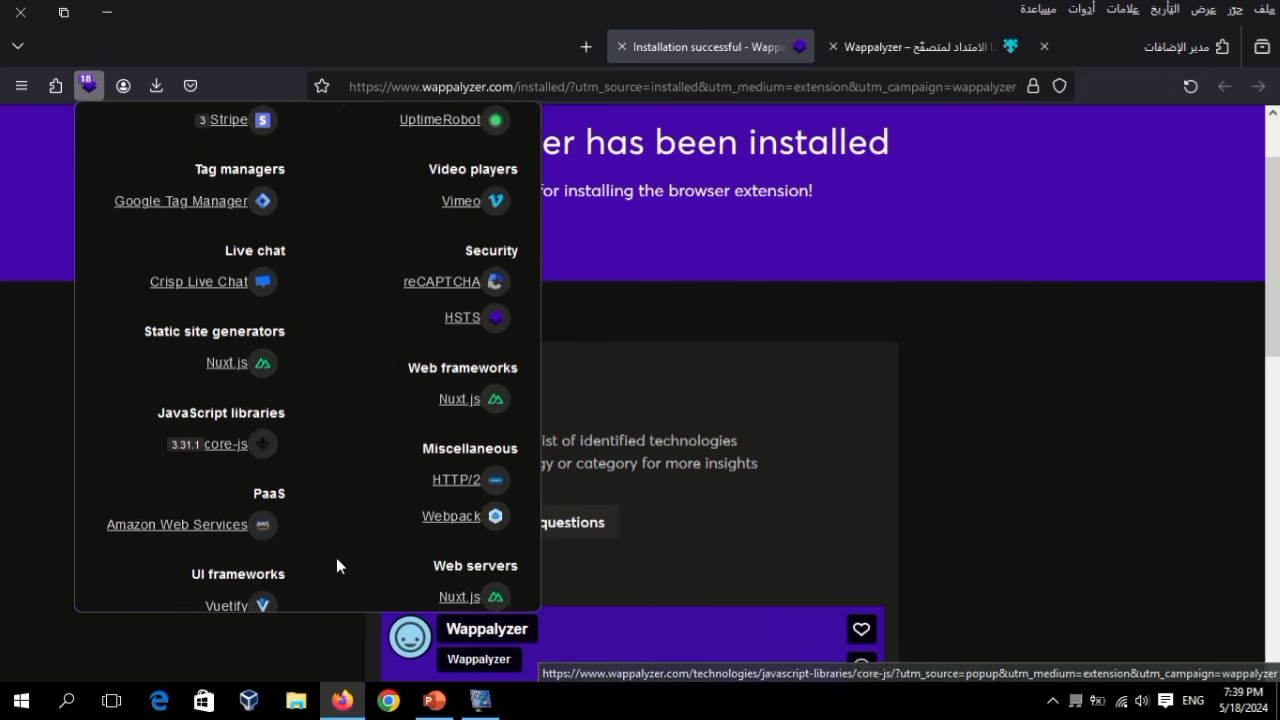
pyautogui.scroll(-2, 354, 532)
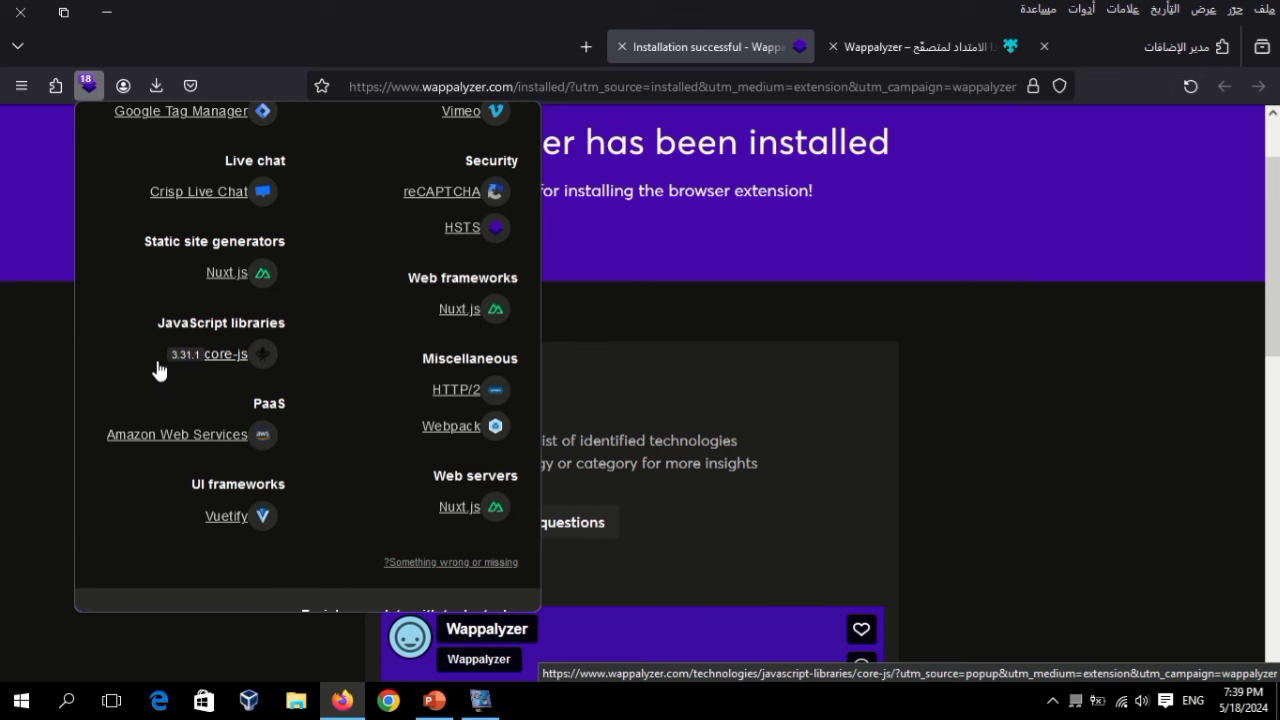
pyautogui.scroll(-2, 175, 380)
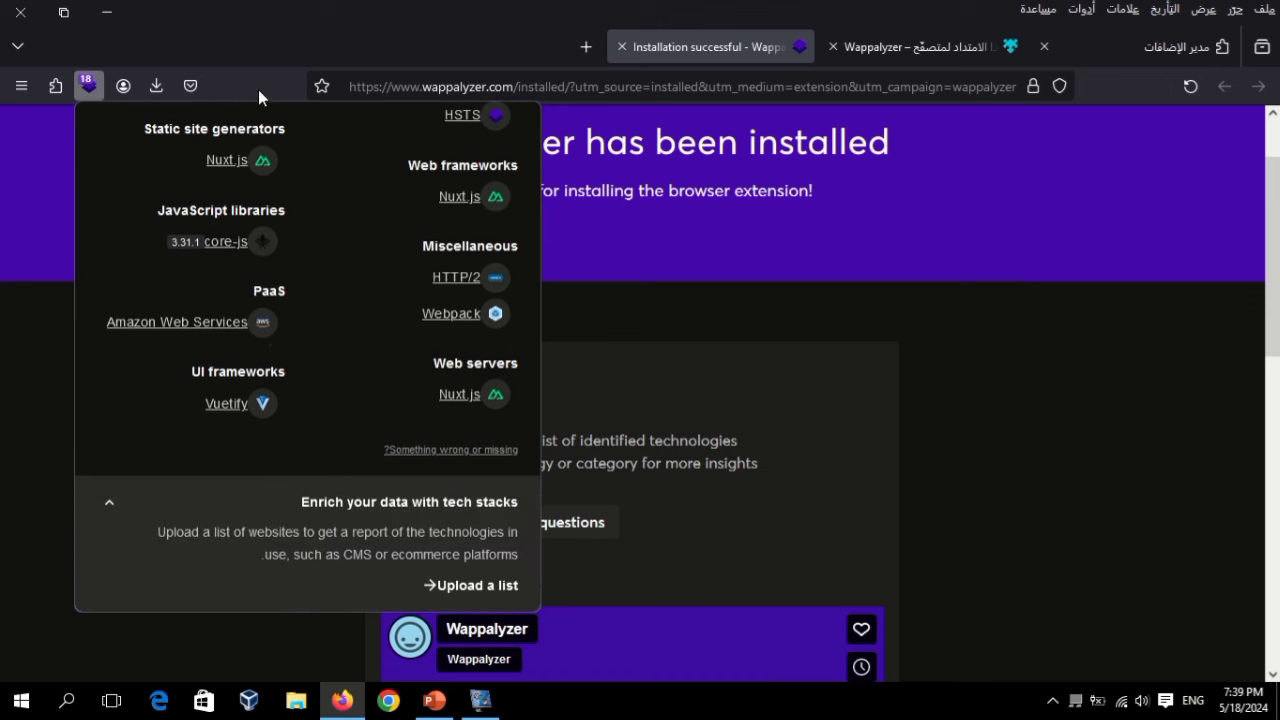
pyautogui.scroll(5, 162, 295)
pyautogui.scroll(5, 162, 293)
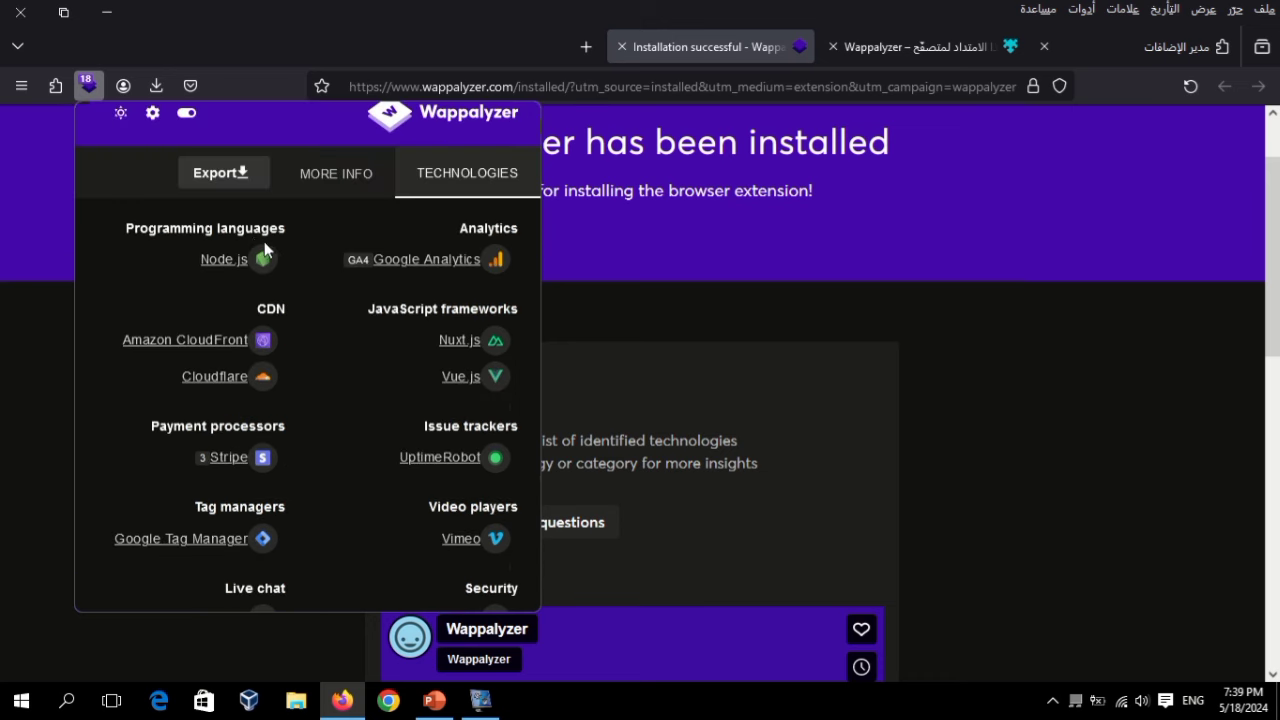
# - Google 'exploit for node js' in a new tab and open Cobalt's NodeJS vulnerabilities article
pyautogui.click(585, 47)
pyautogui.write('no')
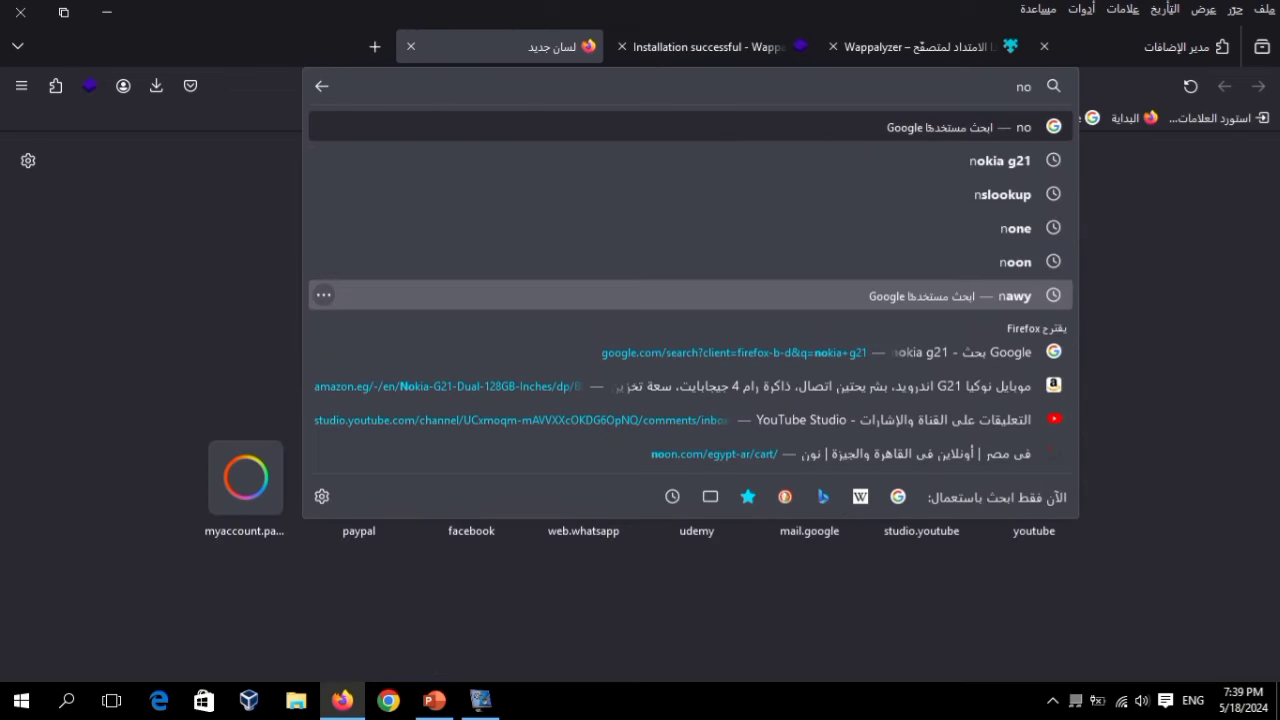
pyautogui.write('de js')
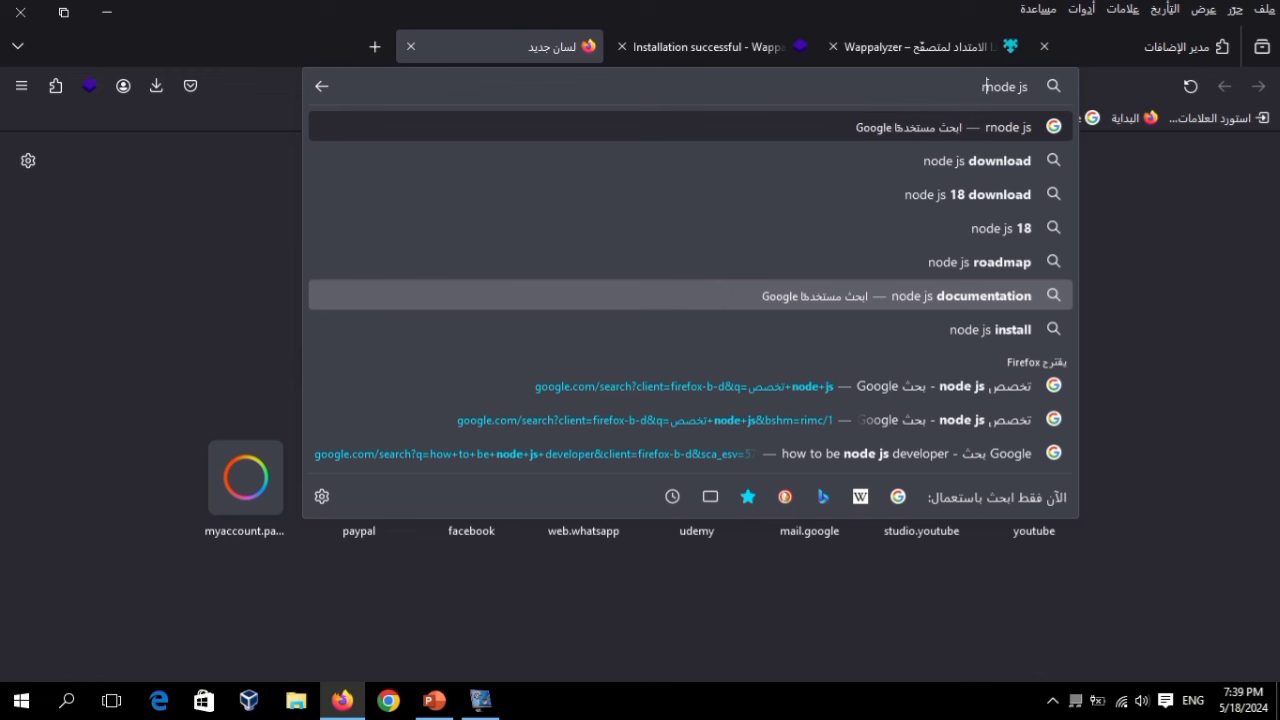
pyautogui.write('r')
pyautogui.press('BackSpace')
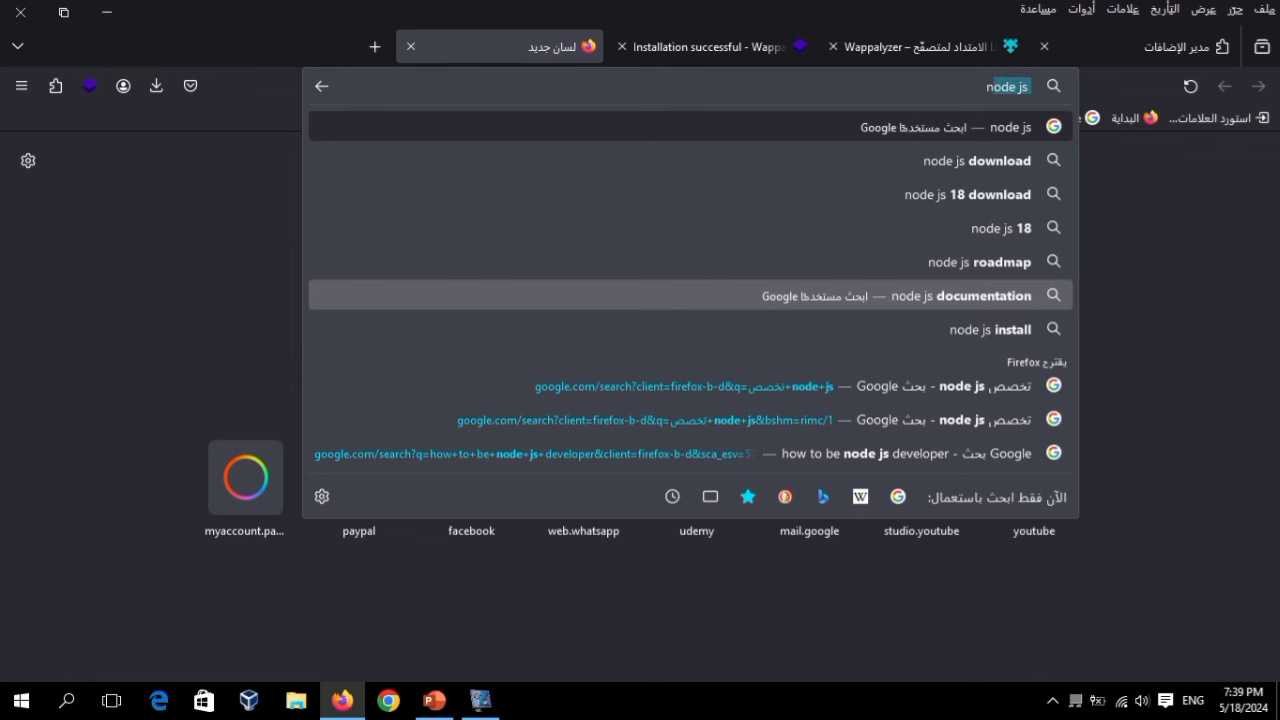
pyautogui.press('BackSpace')
pyautogui.write('ex')
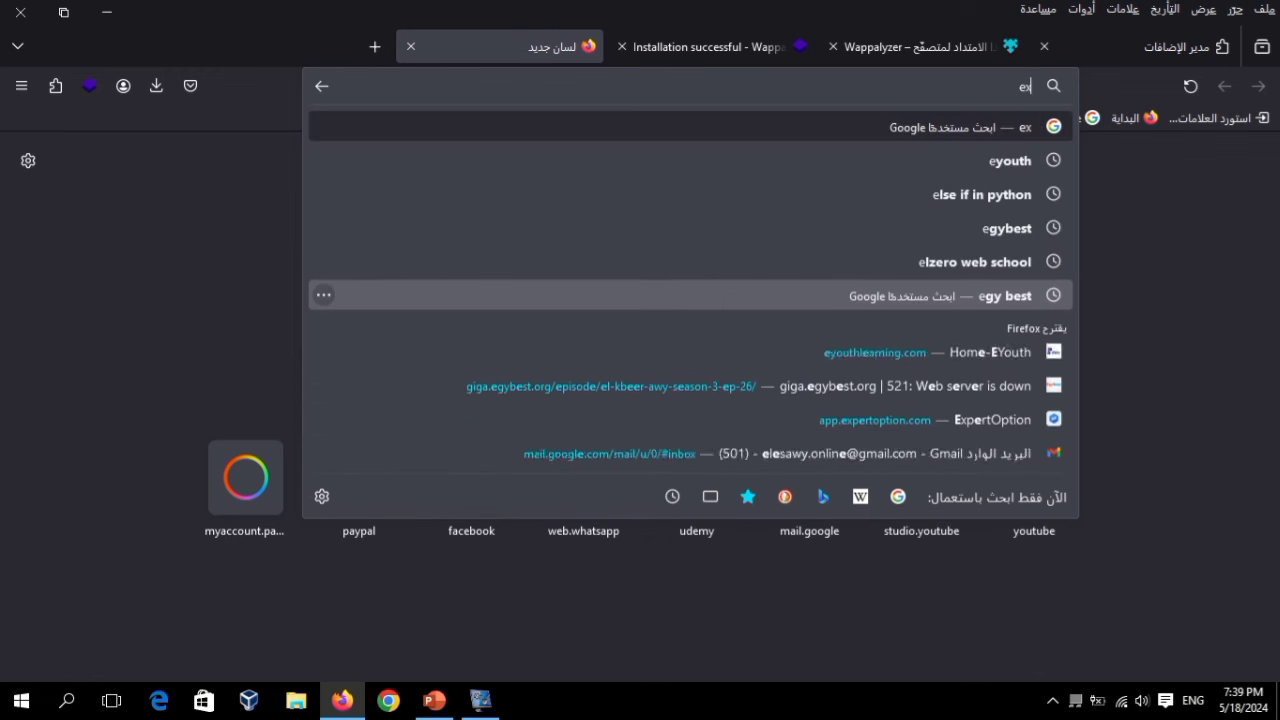
pyautogui.write('pl')
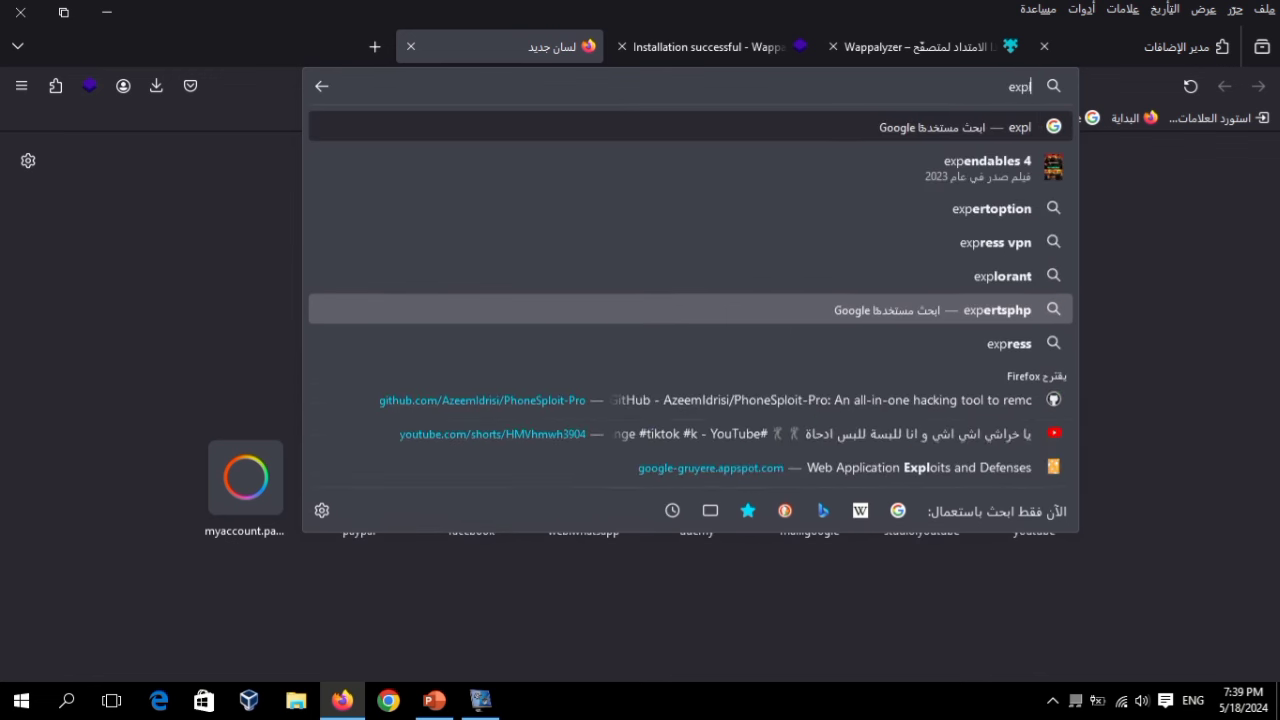
pyautogui.write('oit')
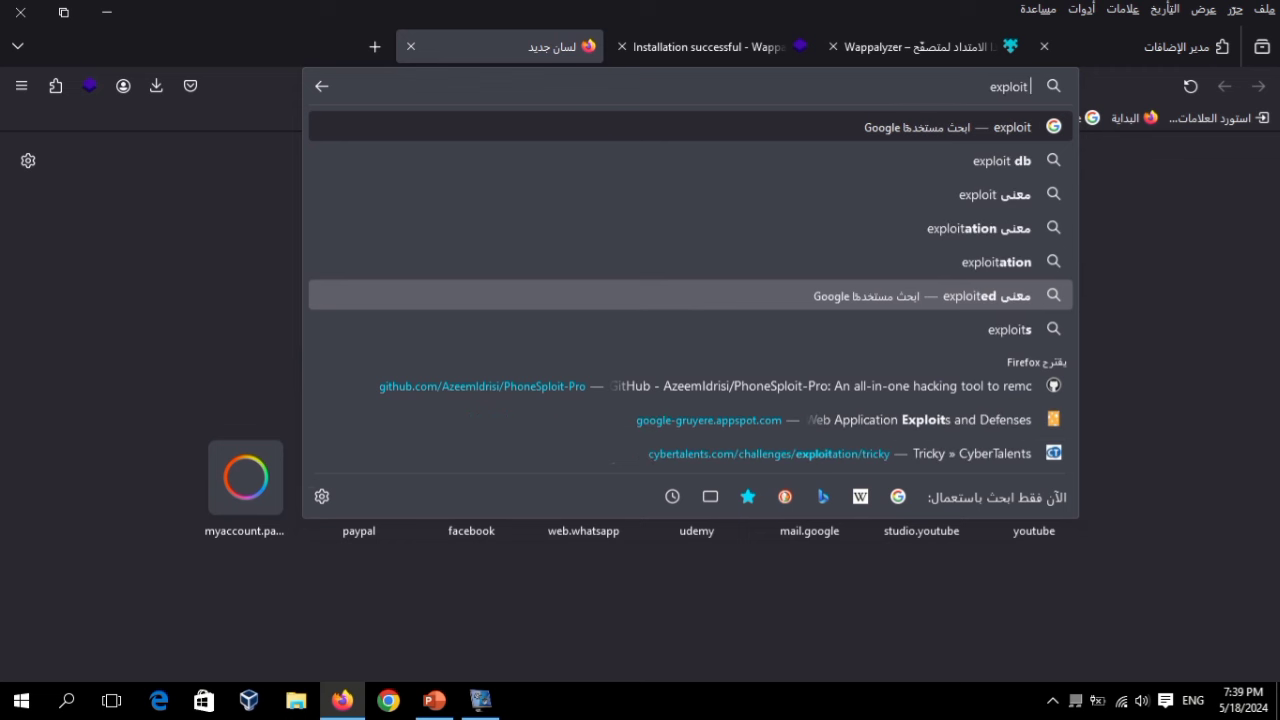
pyautogui.write(' for')
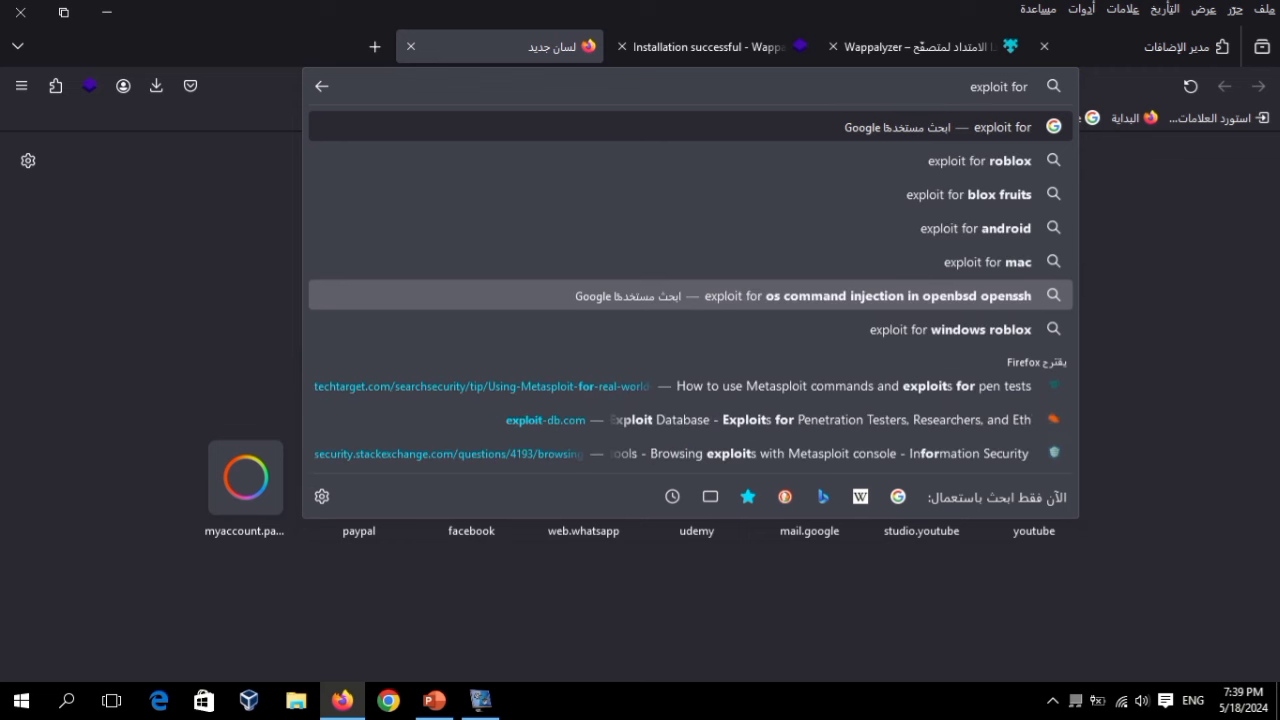
pyautogui.write(' nof')
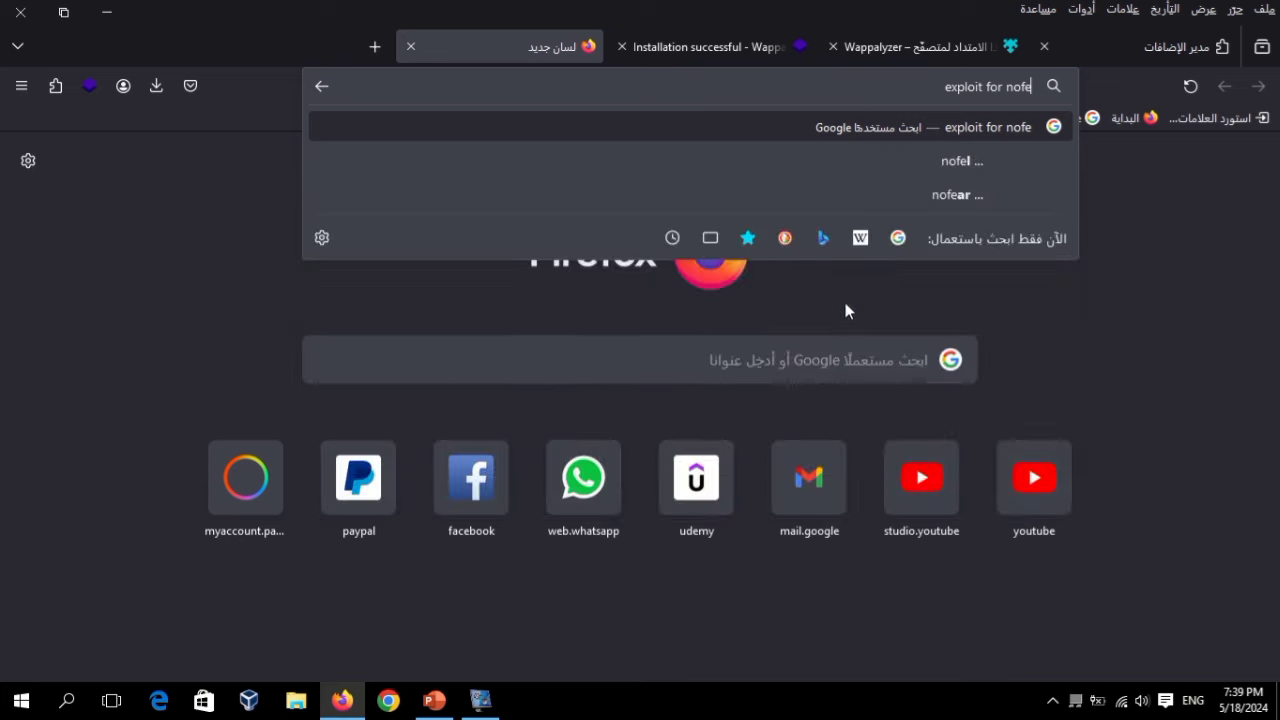
pyautogui.press('BackSpace')
pyautogui.write('de')
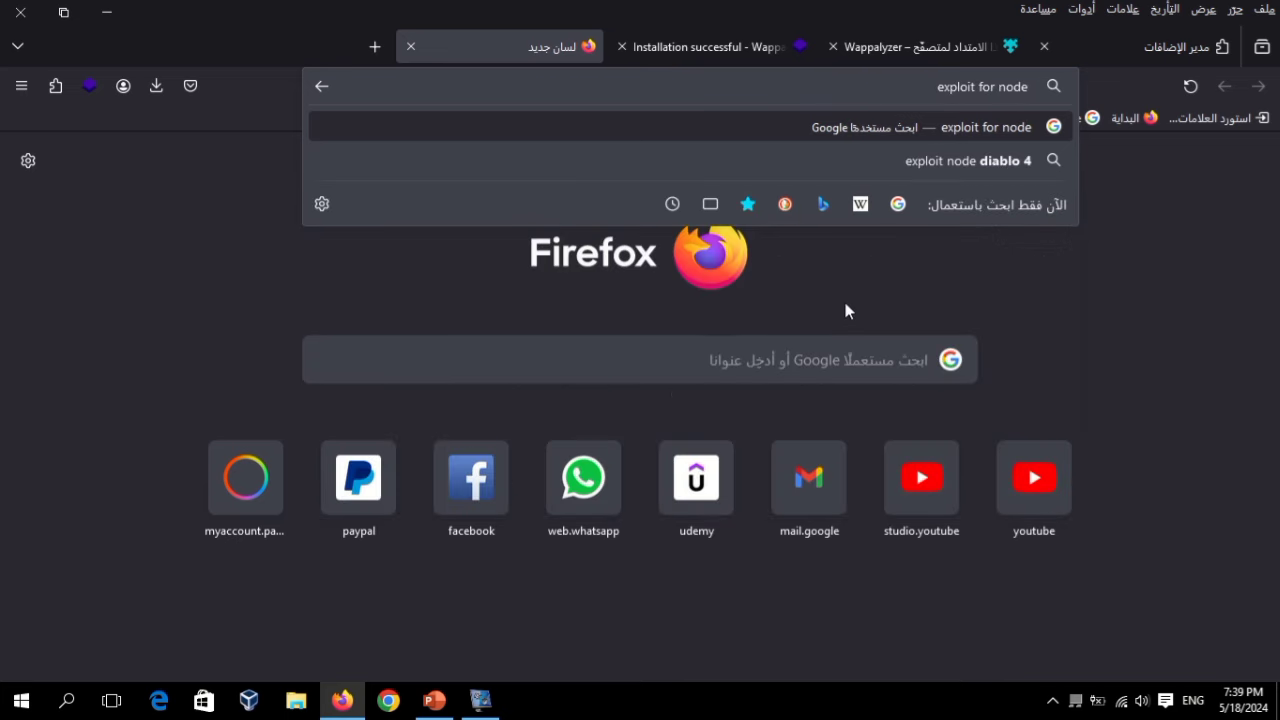
pyautogui.write(' k')
pyautogui.press('BackSpace')
pyautogui.write('js')
pyautogui.press('Return')
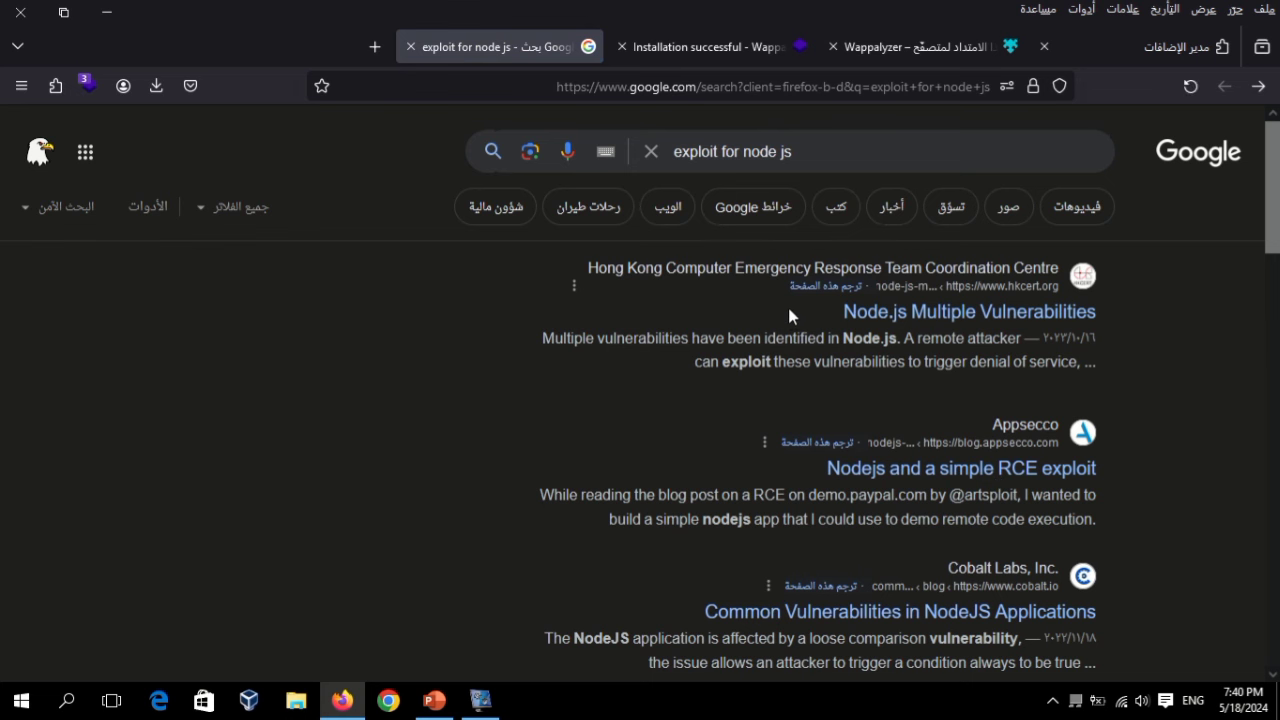
pyautogui.scroll(-3, 990, 393)
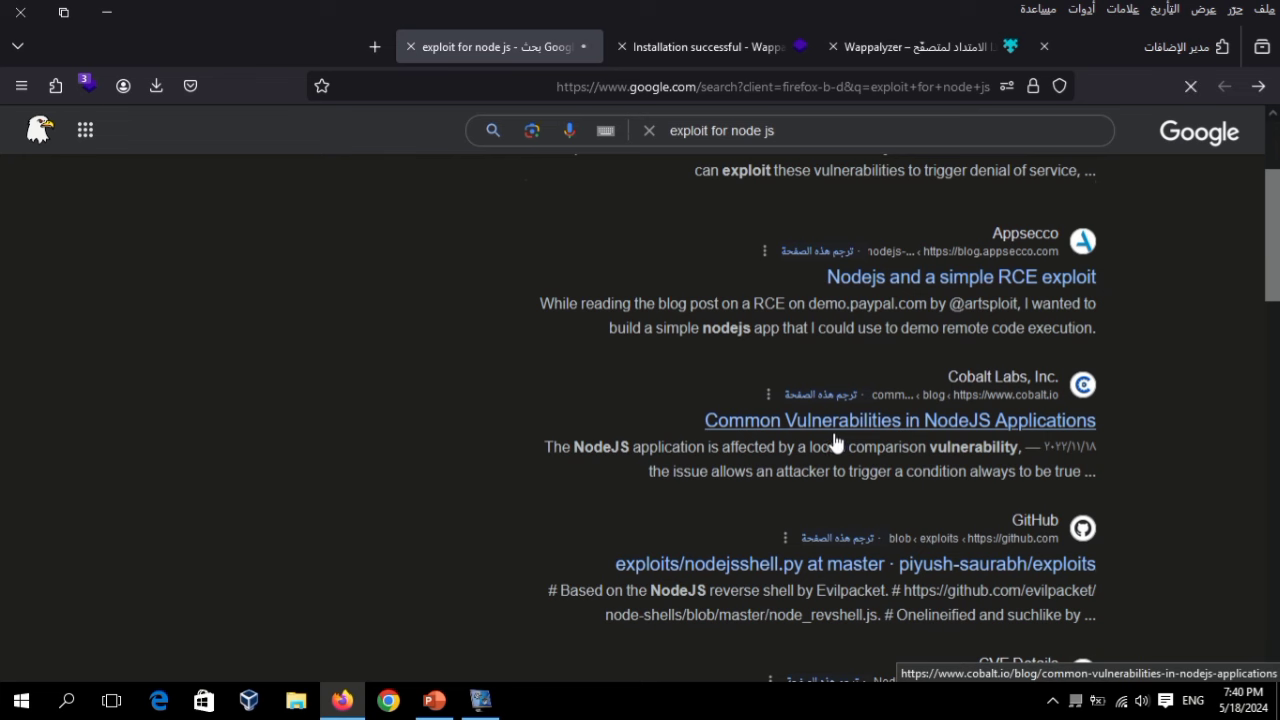
pyautogui.click(834, 434)
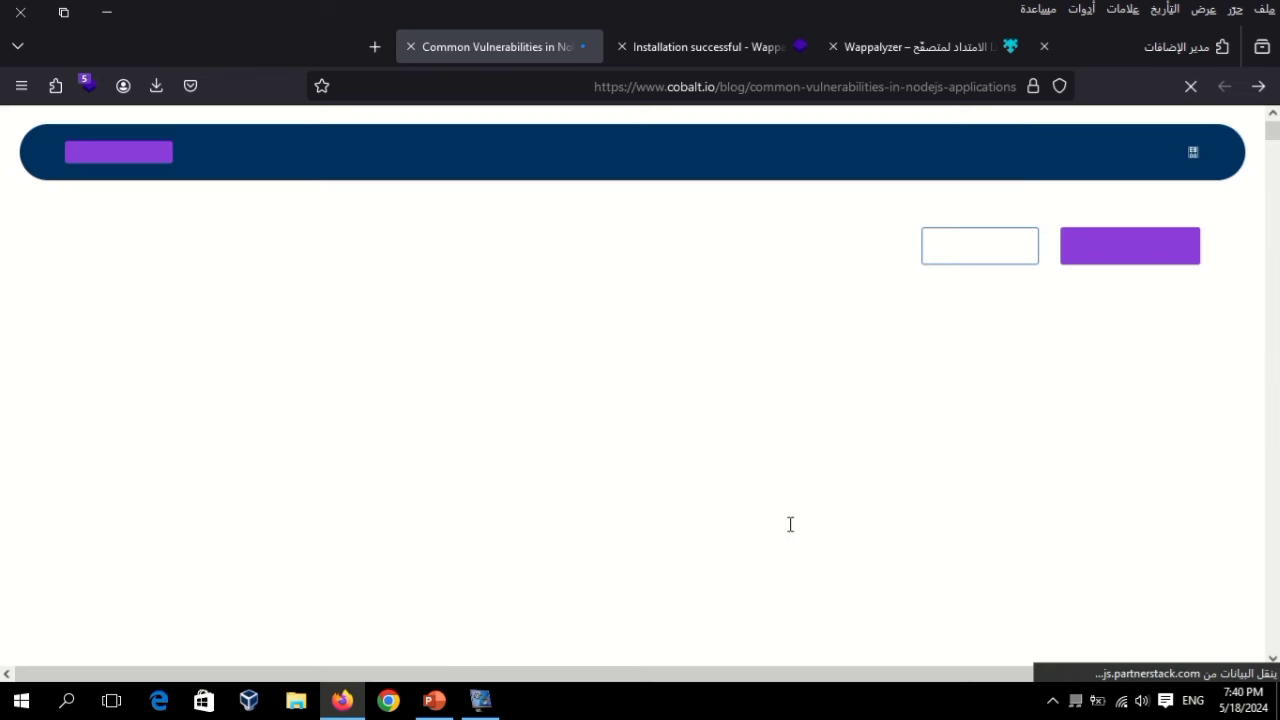
# - Accept the Cobalt blog's cookie notice and start reading the NodeJS vulnerabilities article
pyautogui.scroll(-3, 722, 509)
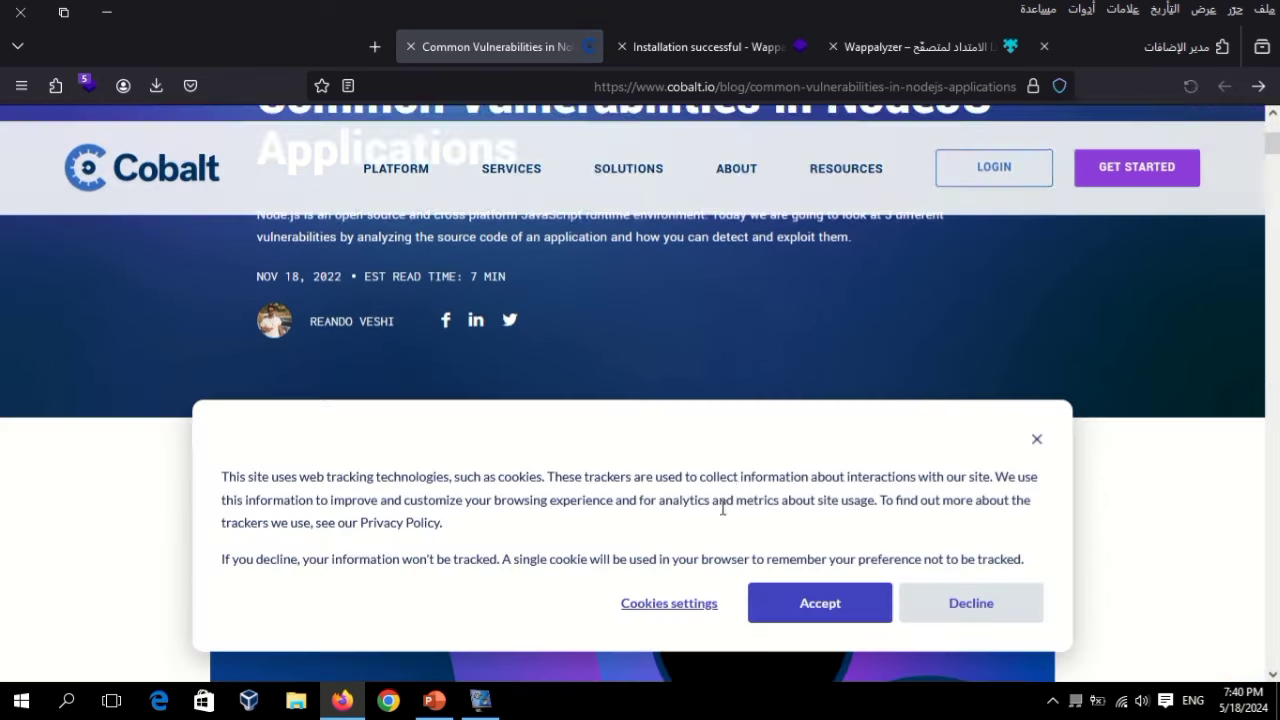
pyautogui.click(848, 587)
pyautogui.scroll(-2, 263, 402)
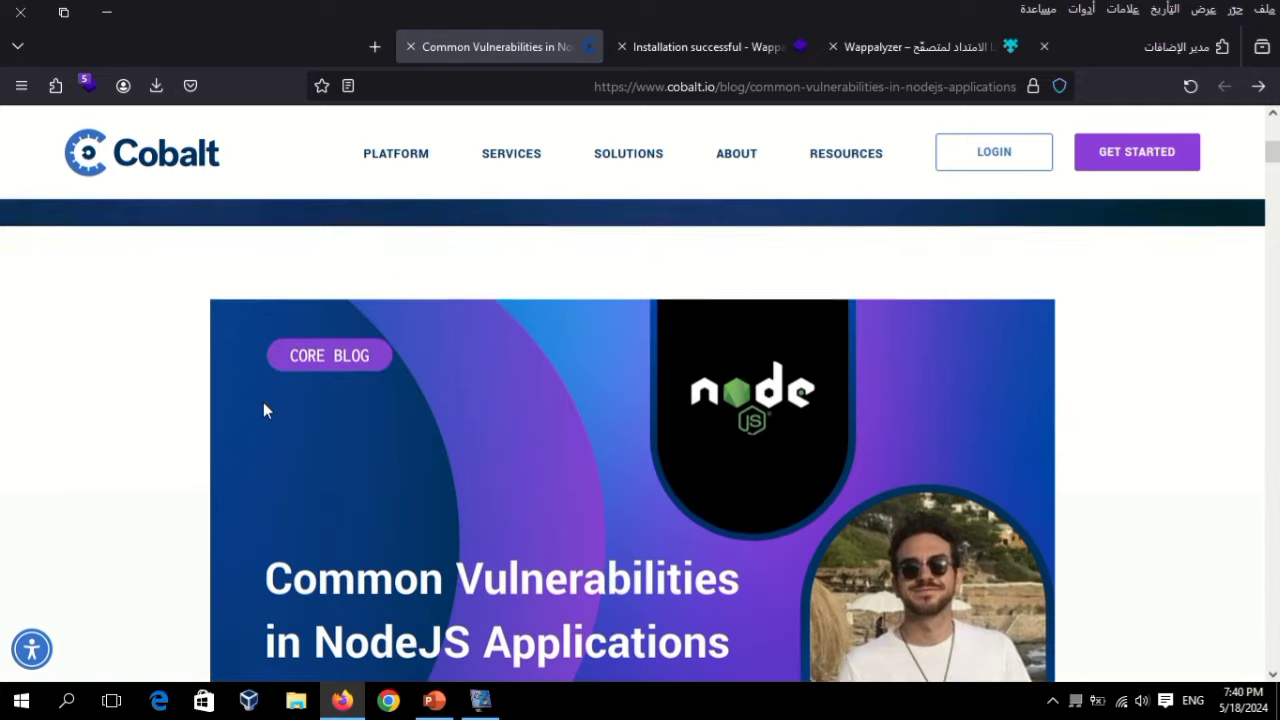
pyautogui.scroll(-2, 265, 405)
pyautogui.scroll(-3, 265, 405)
pyautogui.scroll(2, 267, 407)
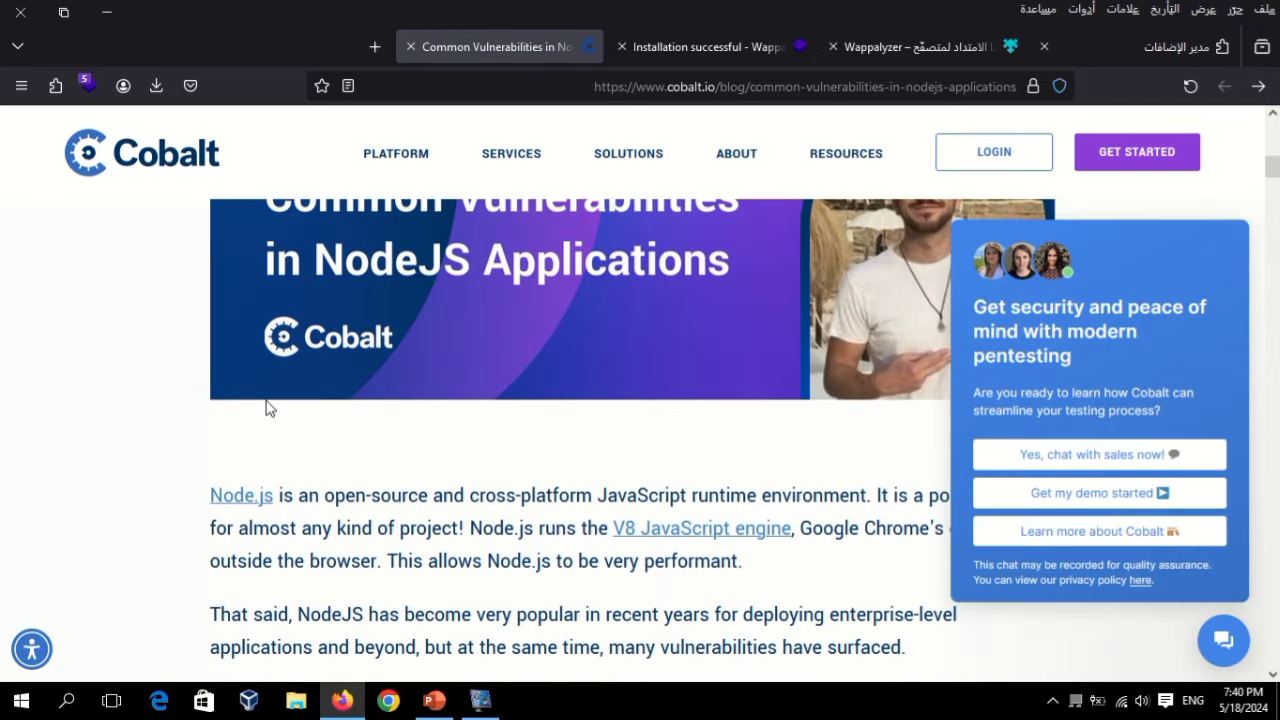
pyautogui.scroll(-3, 267, 407)
pyautogui.scroll(-2, 267, 407)
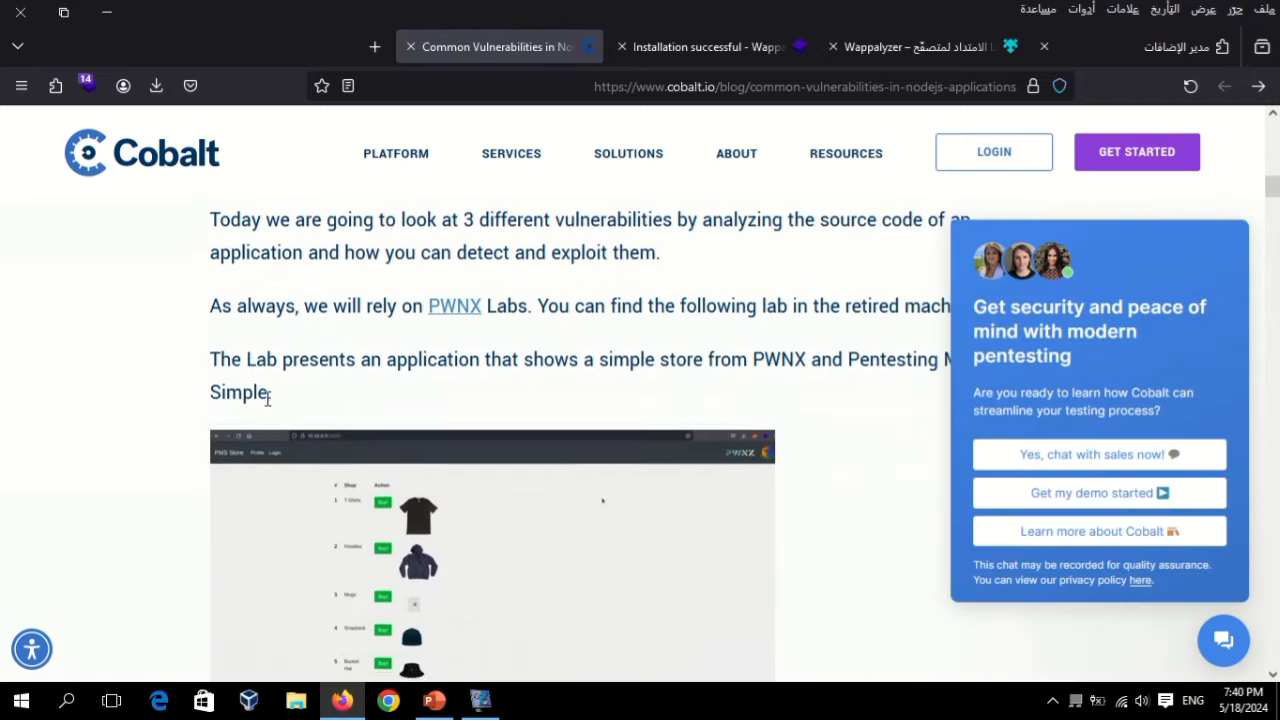
pyautogui.scroll(-3, 267, 405)
# - Read on to the eval() vulnerability section, then return to the Google results
pyautogui.scroll(-1, 520, 450)
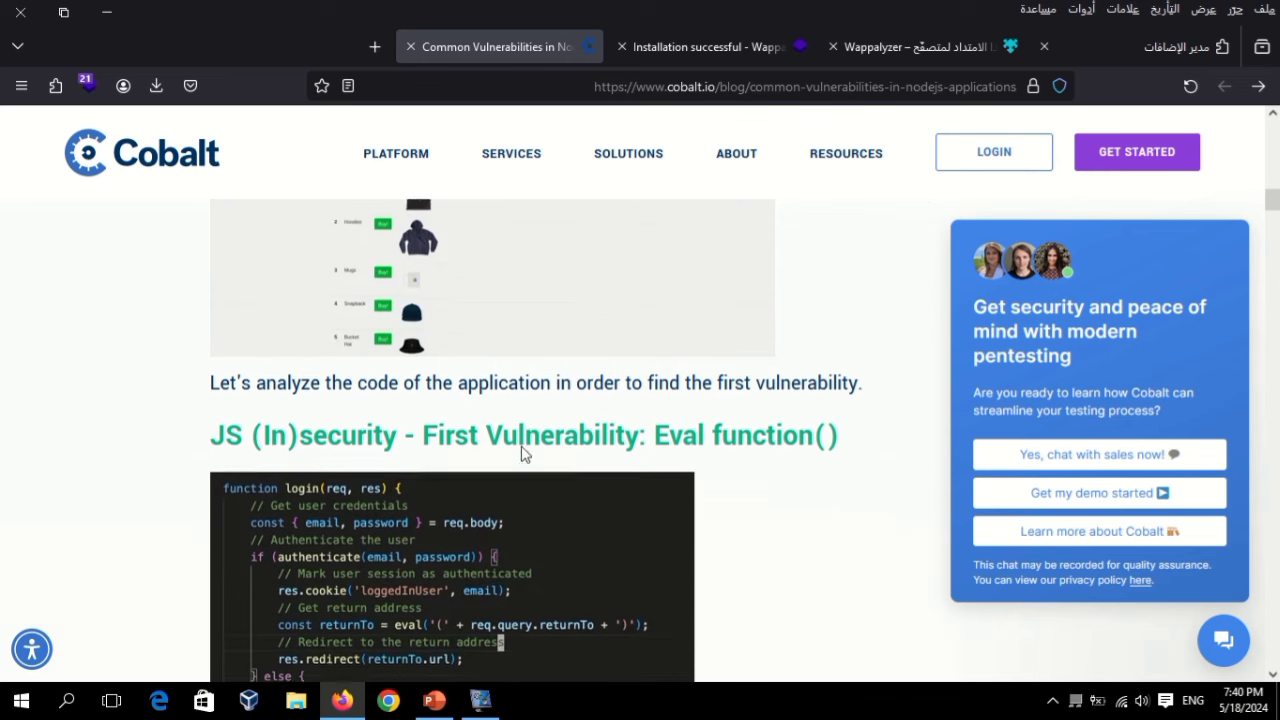
pyautogui.scroll(-2, 703, 366)
pyautogui.scroll(-1, 703, 370)
pyautogui.scroll(-2, 703, 370)
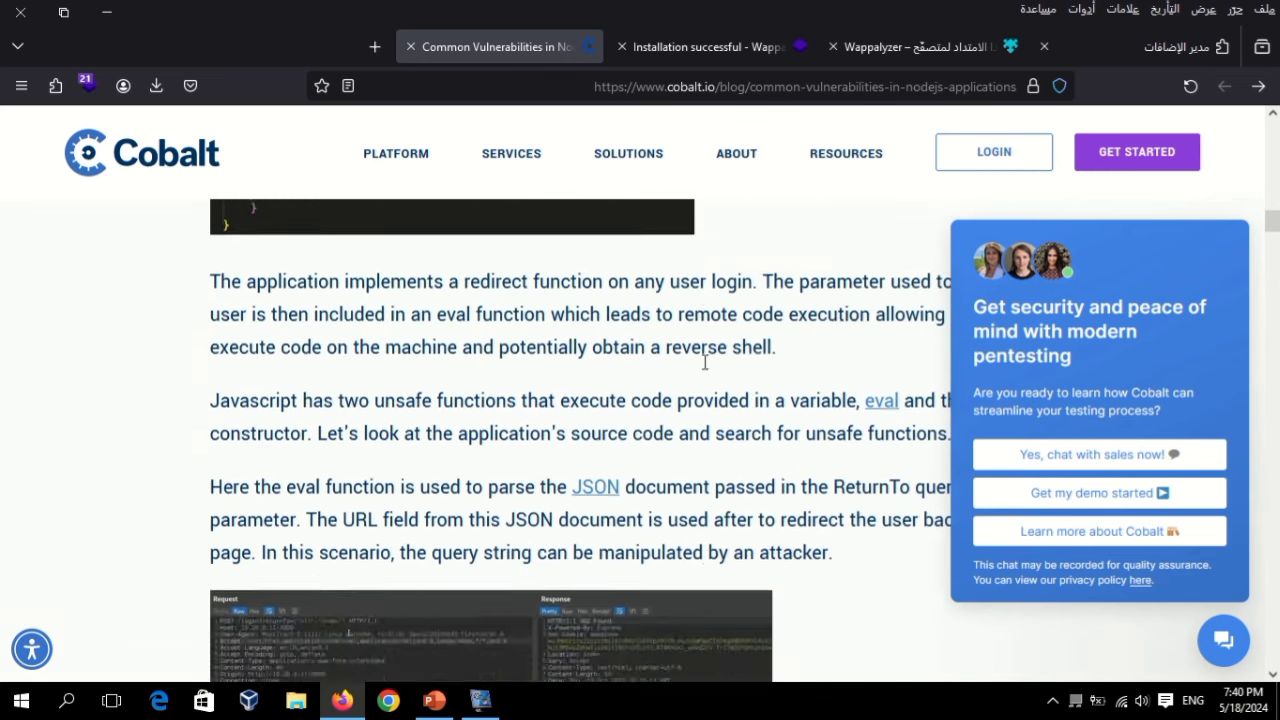
pyautogui.scroll(-2, 703, 368)
pyautogui.scroll(-3, 703, 366)
pyautogui.scroll(-3, 703, 366)
pyautogui.scroll(-3, 703, 366)
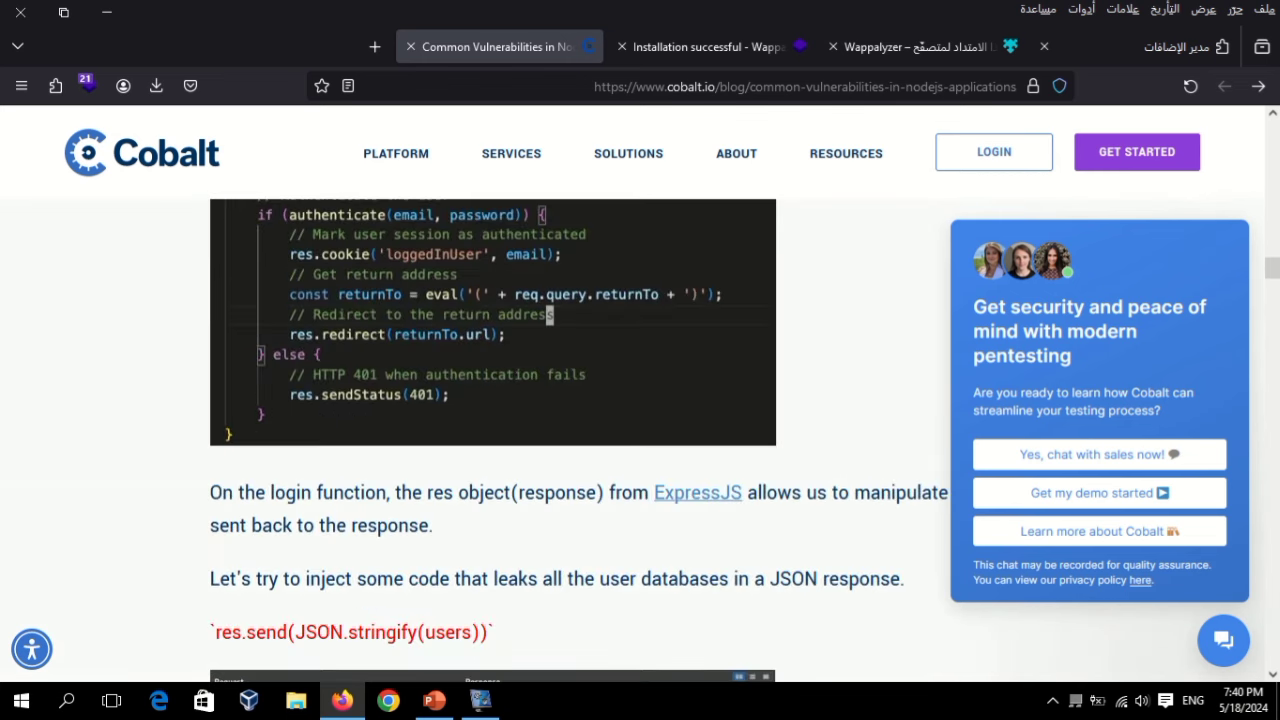
pyautogui.click(1258, 86)
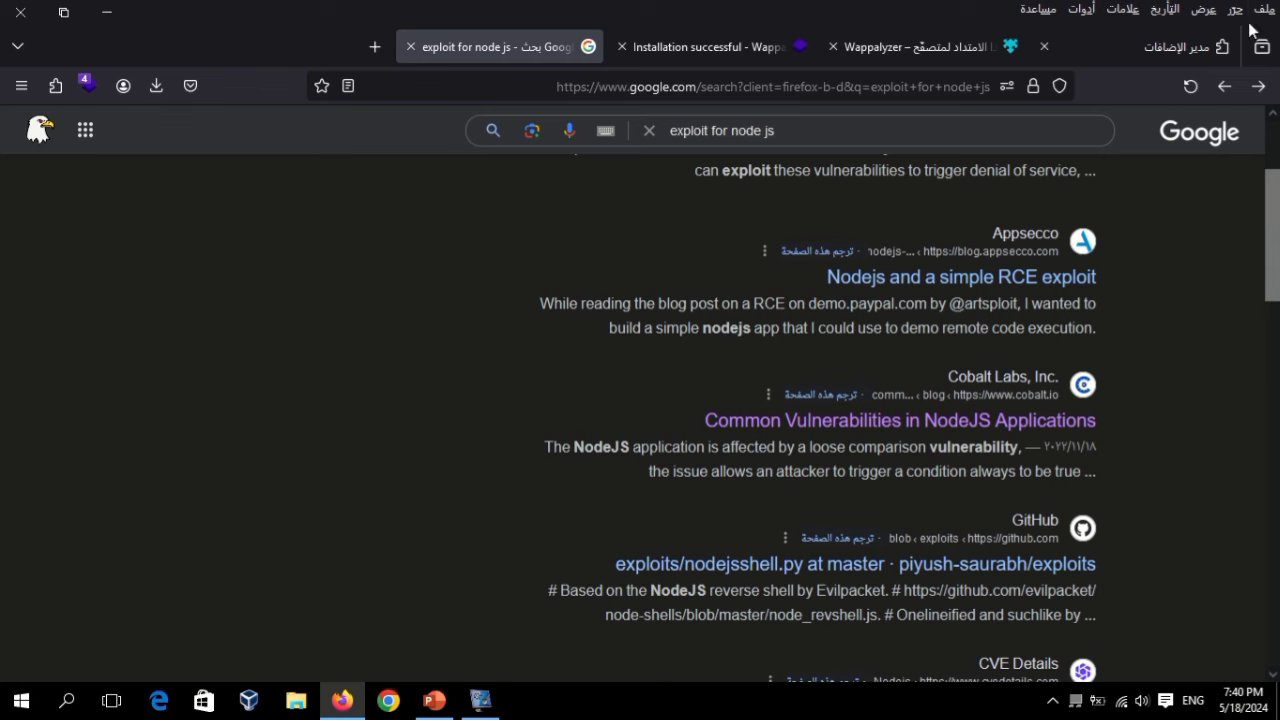
# - Go to hackerone.com and open the bug bounty Opportunities list
pyautogui.click(843, 94)
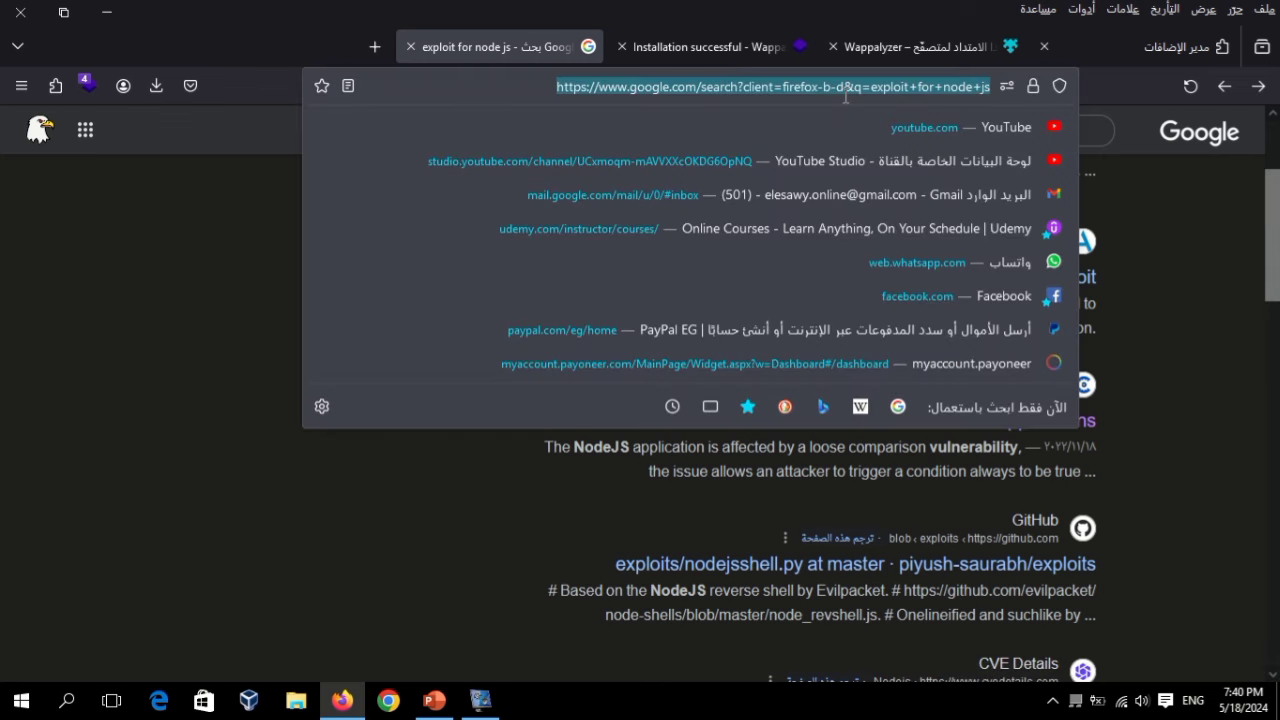
pyautogui.write('hackerone.com/')
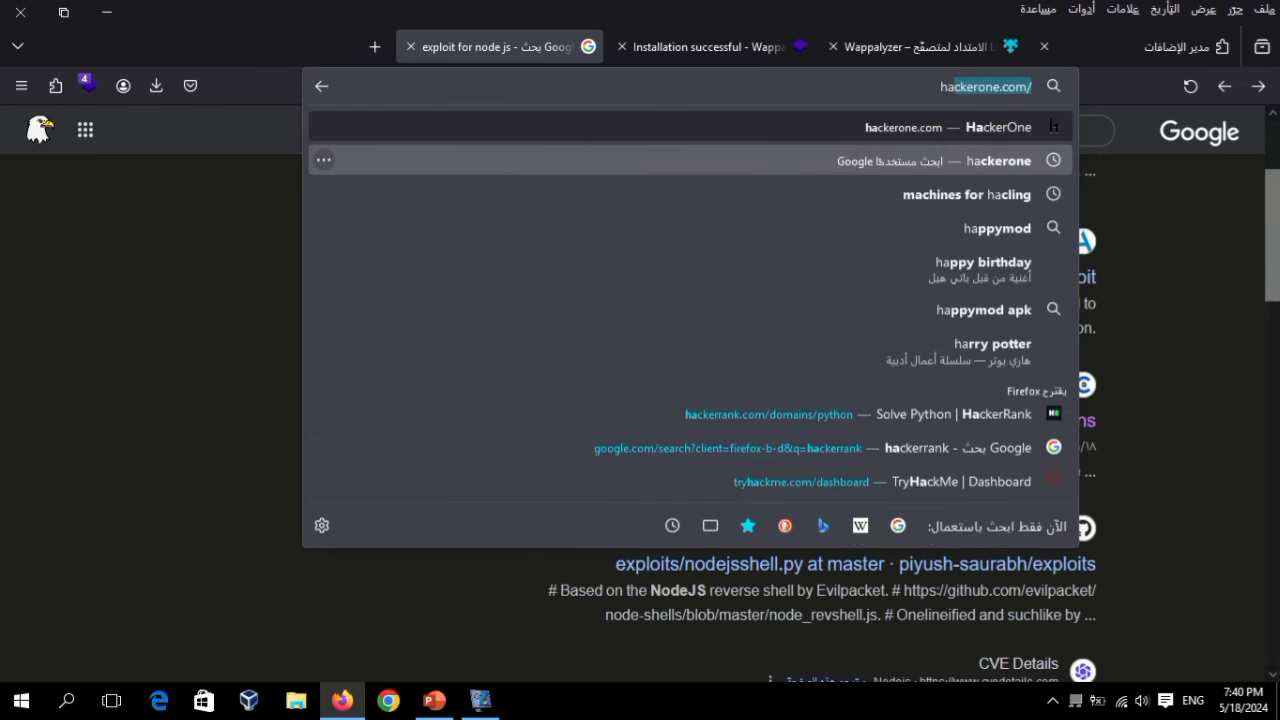
pyautogui.press('Return')
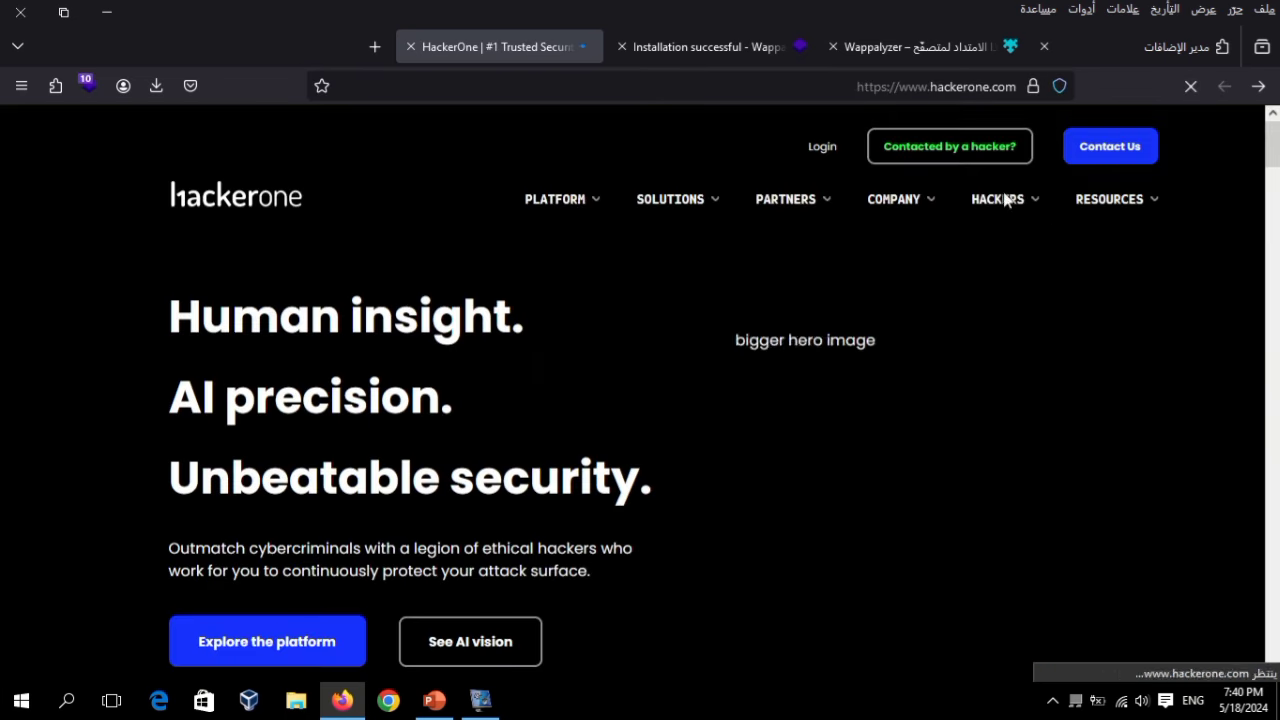
pyautogui.moveTo(1003, 199)
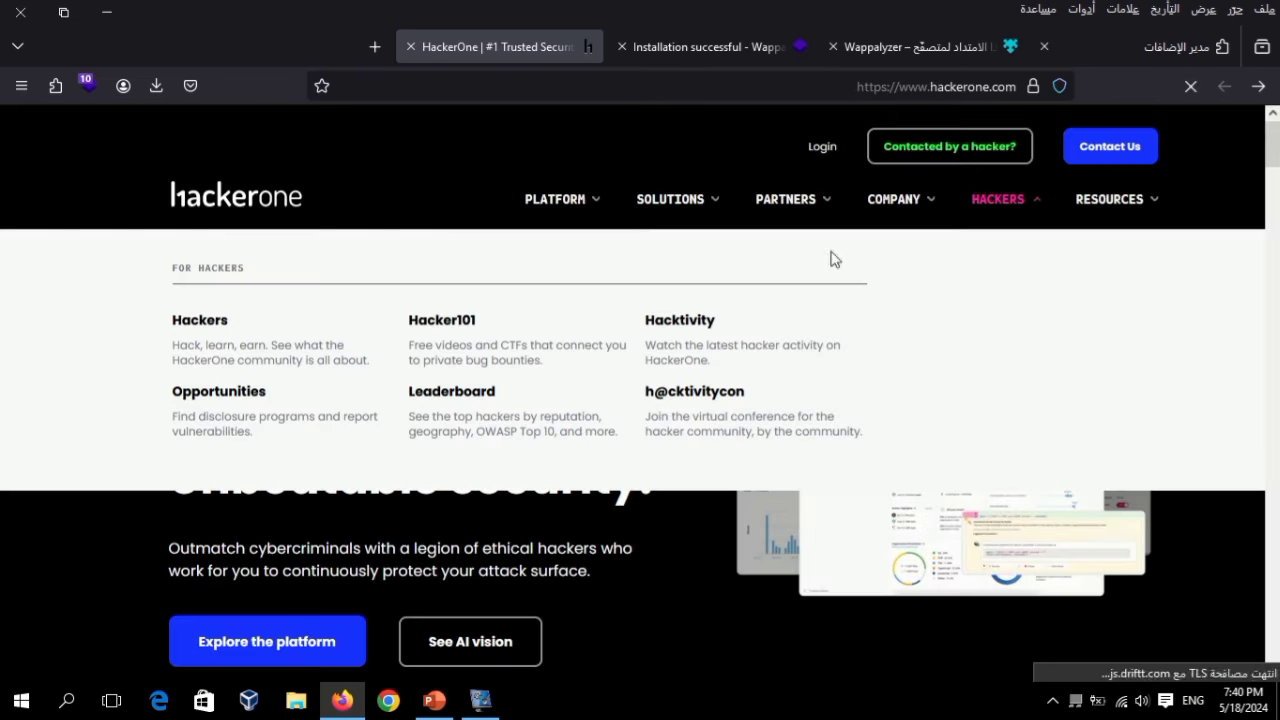
pyautogui.click(224, 407)
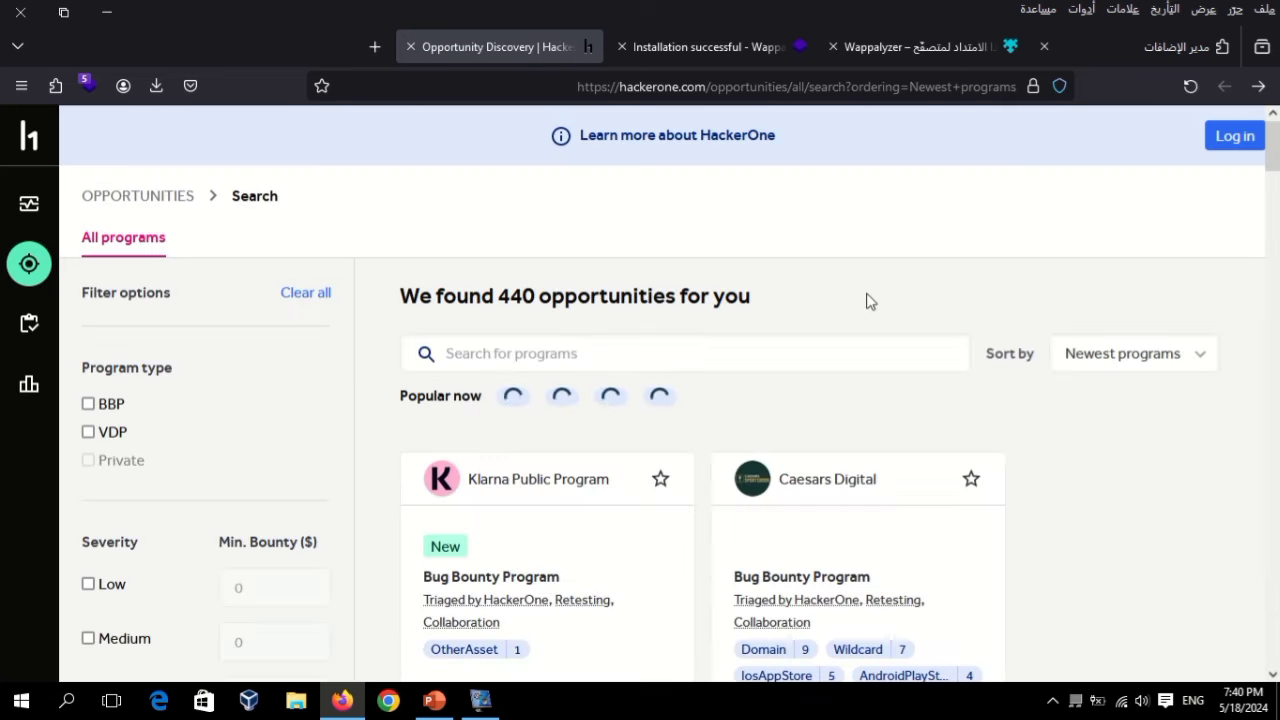
# - Filter opportunities to the Domain asset type, leaving 305 programs including KOHO
pyautogui.scroll(-2, 784, 338)
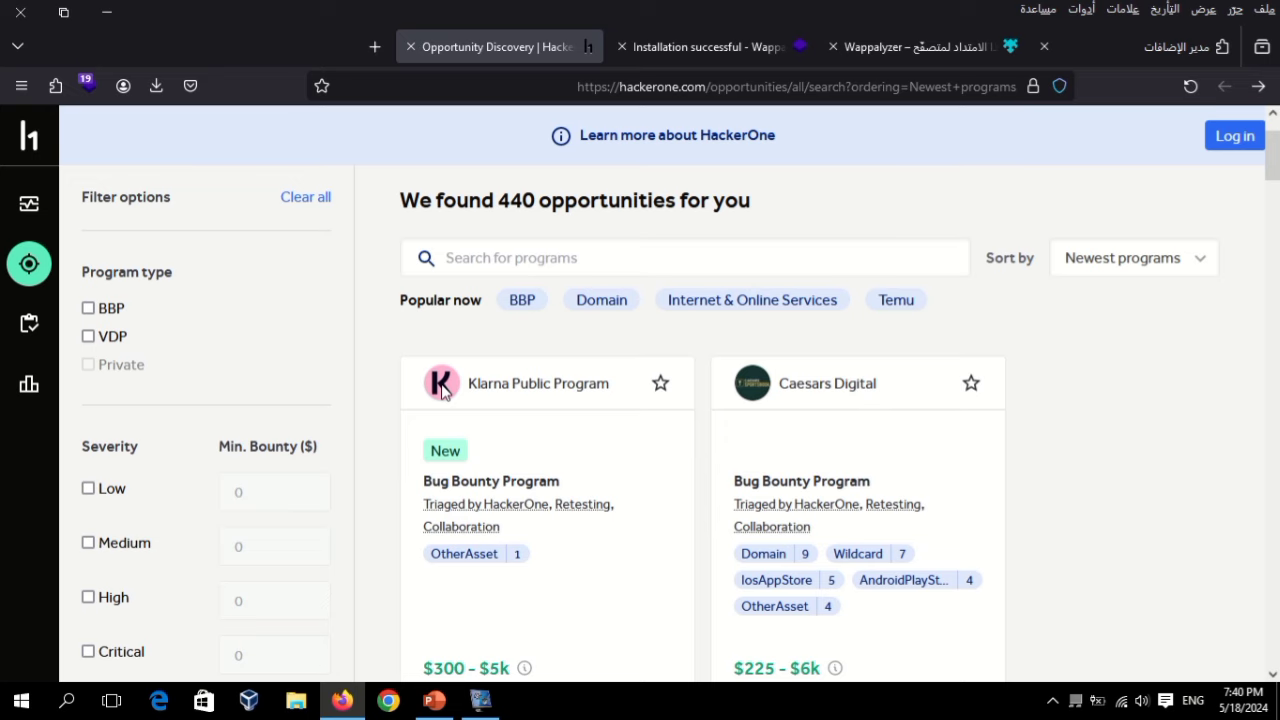
pyautogui.scroll(-4, 317, 529)
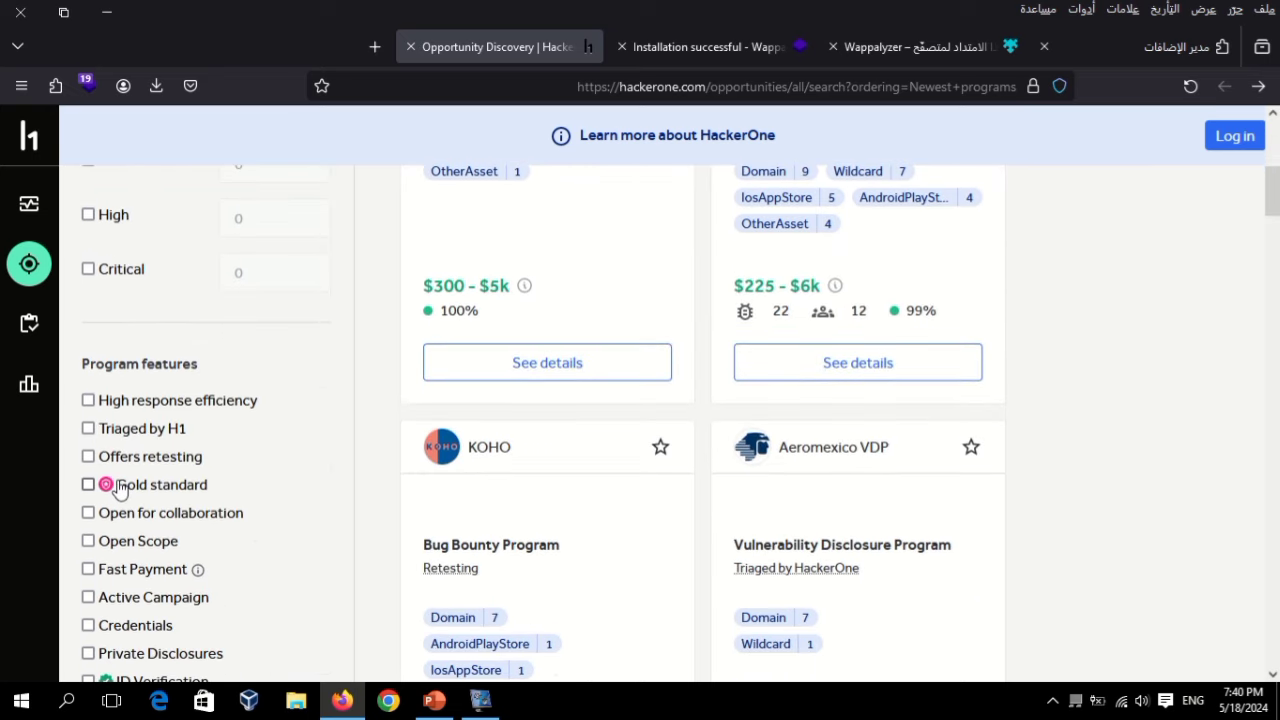
pyautogui.scroll(-1, 148, 452)
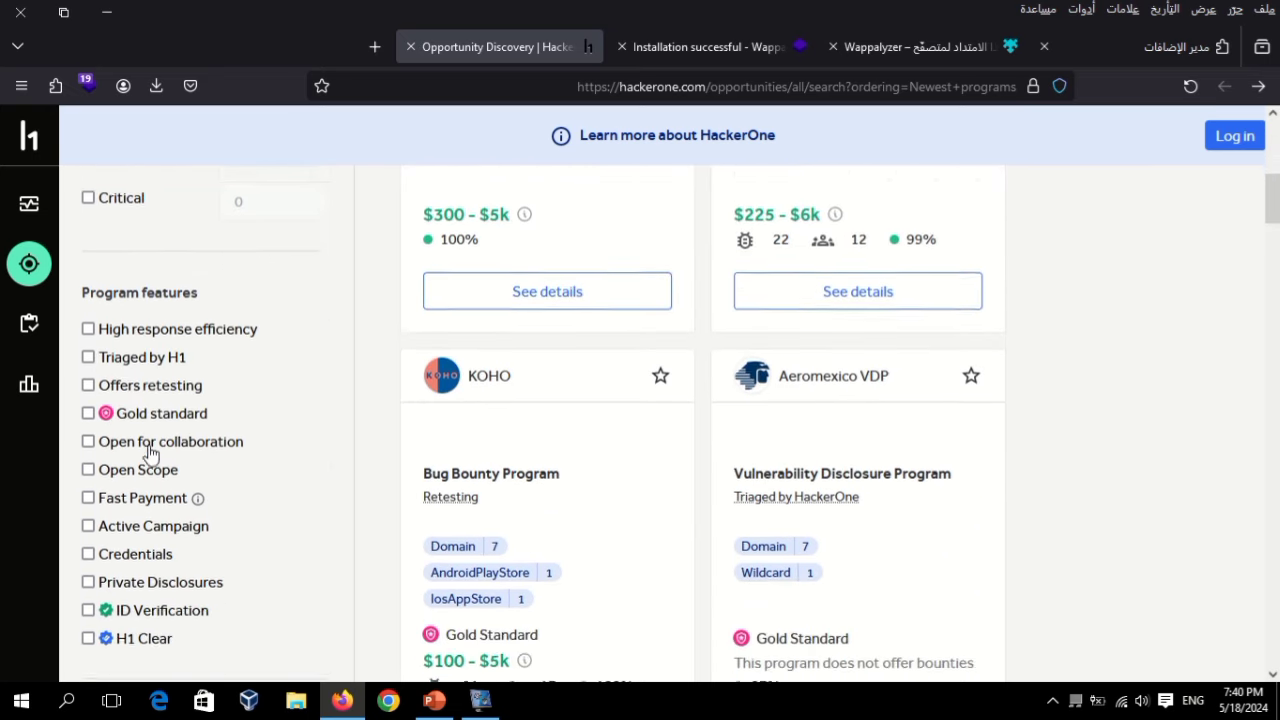
pyautogui.scroll(-1, 148, 452)
pyautogui.scroll(-1, 148, 452)
pyautogui.scroll(-1, 148, 450)
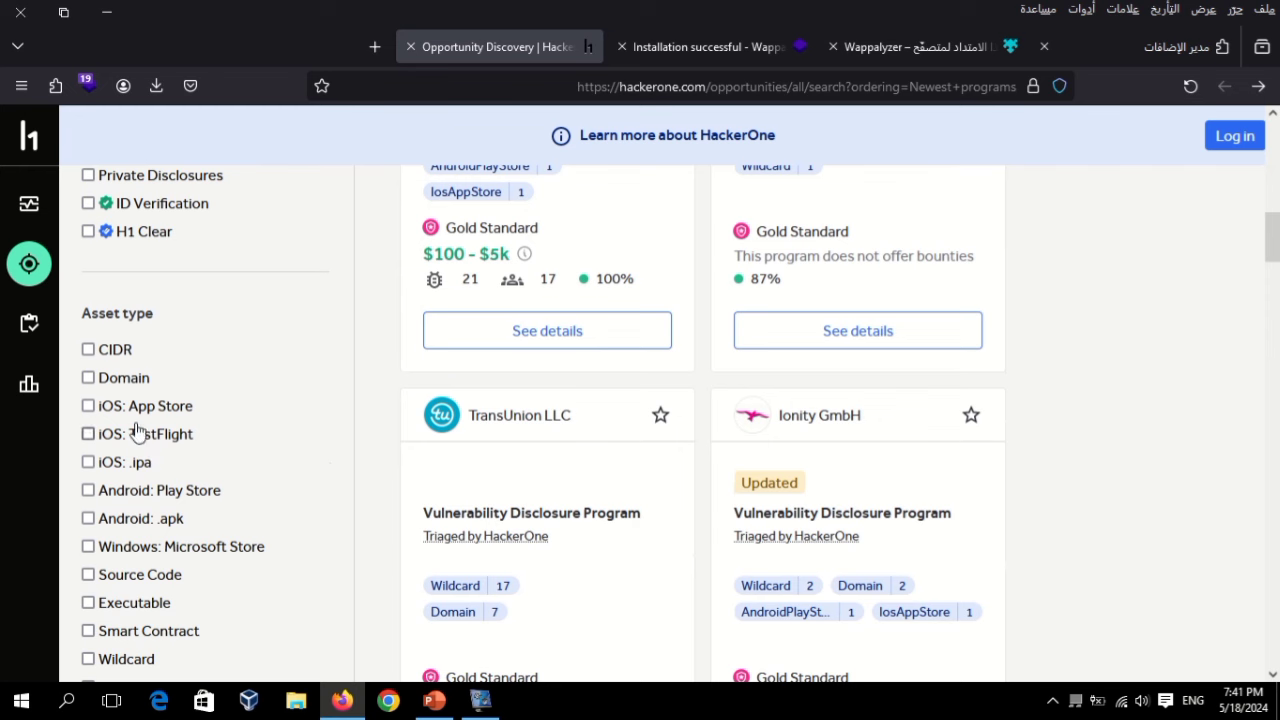
pyautogui.click(100, 378)
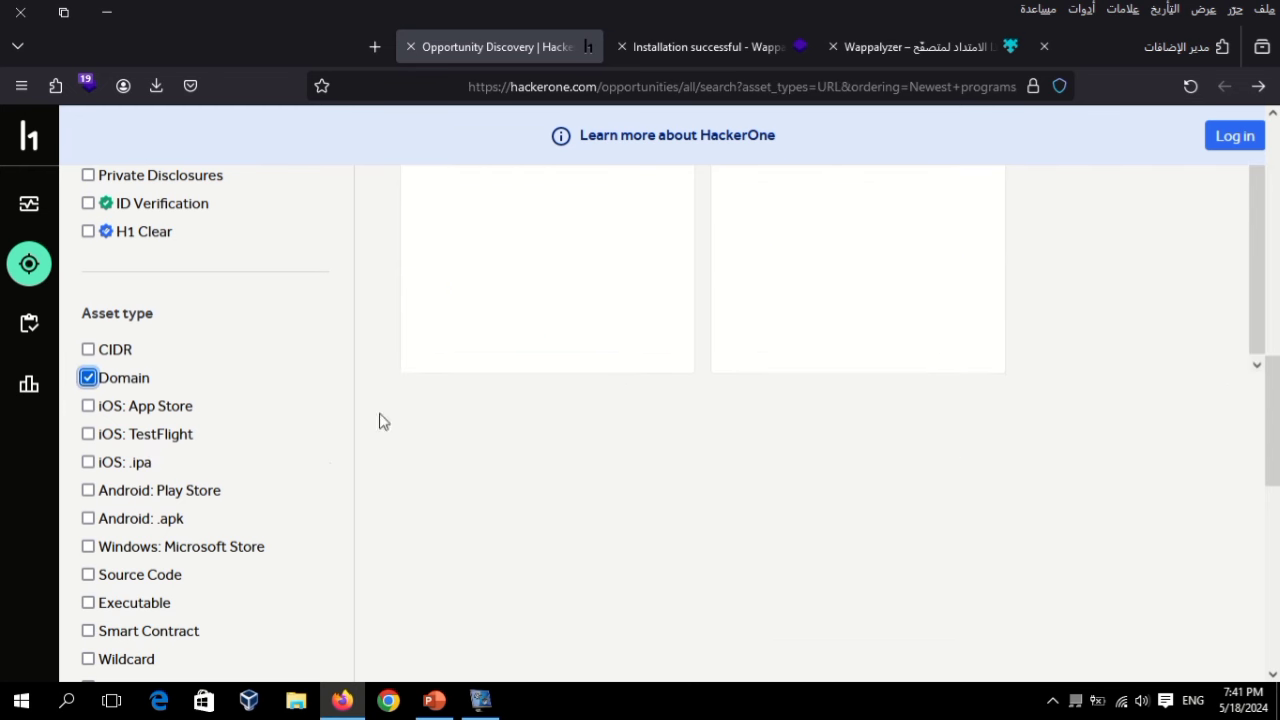
pyautogui.scroll(3, 360, 441)
pyautogui.scroll(5, 480, 371)
pyautogui.scroll(2, 500, 363)
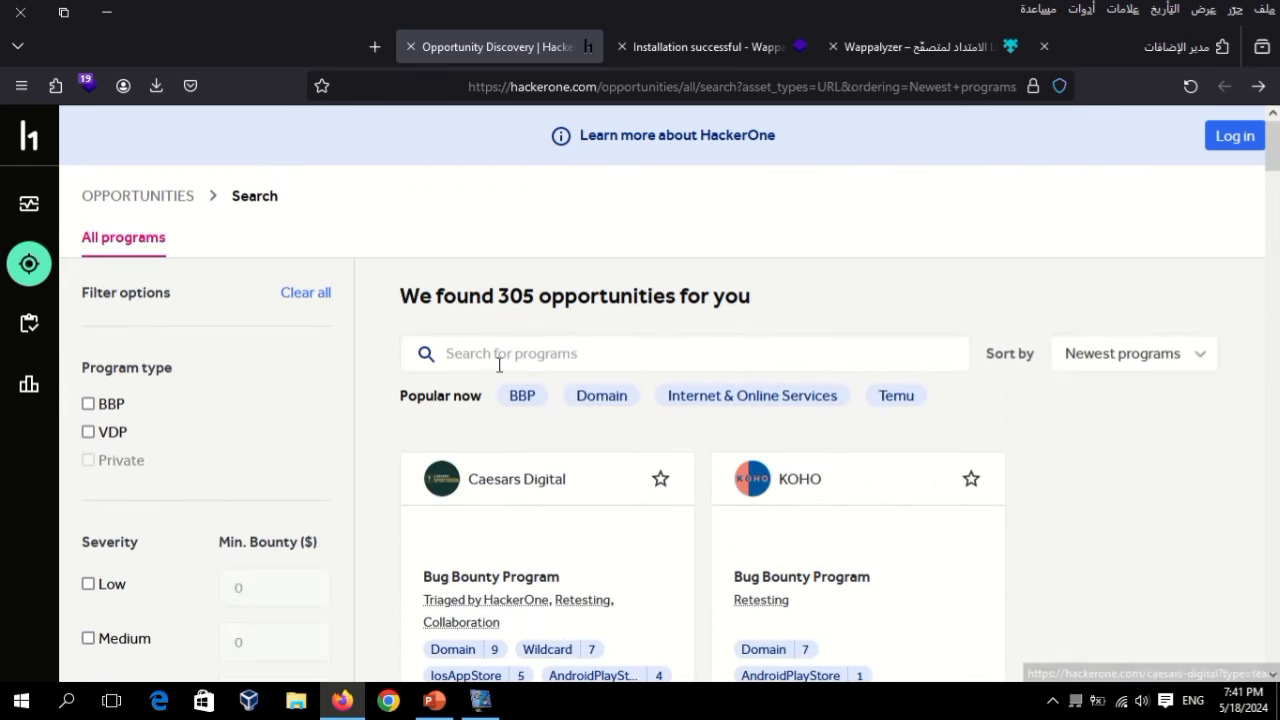
pyautogui.scroll(-1, 500, 365)
pyautogui.scroll(-4, 751, 414)
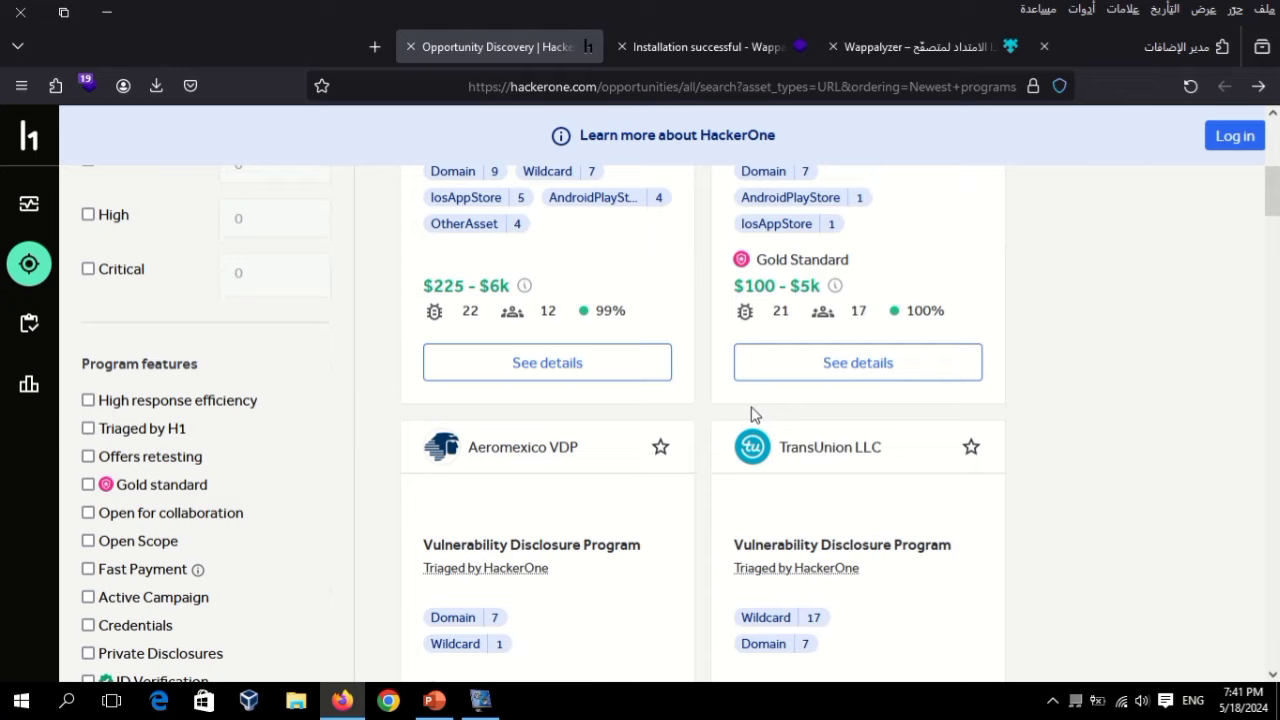
pyautogui.scroll(-3, 751, 414)
pyautogui.scroll(-2, 752, 415)
pyautogui.scroll(-1, 752, 414)
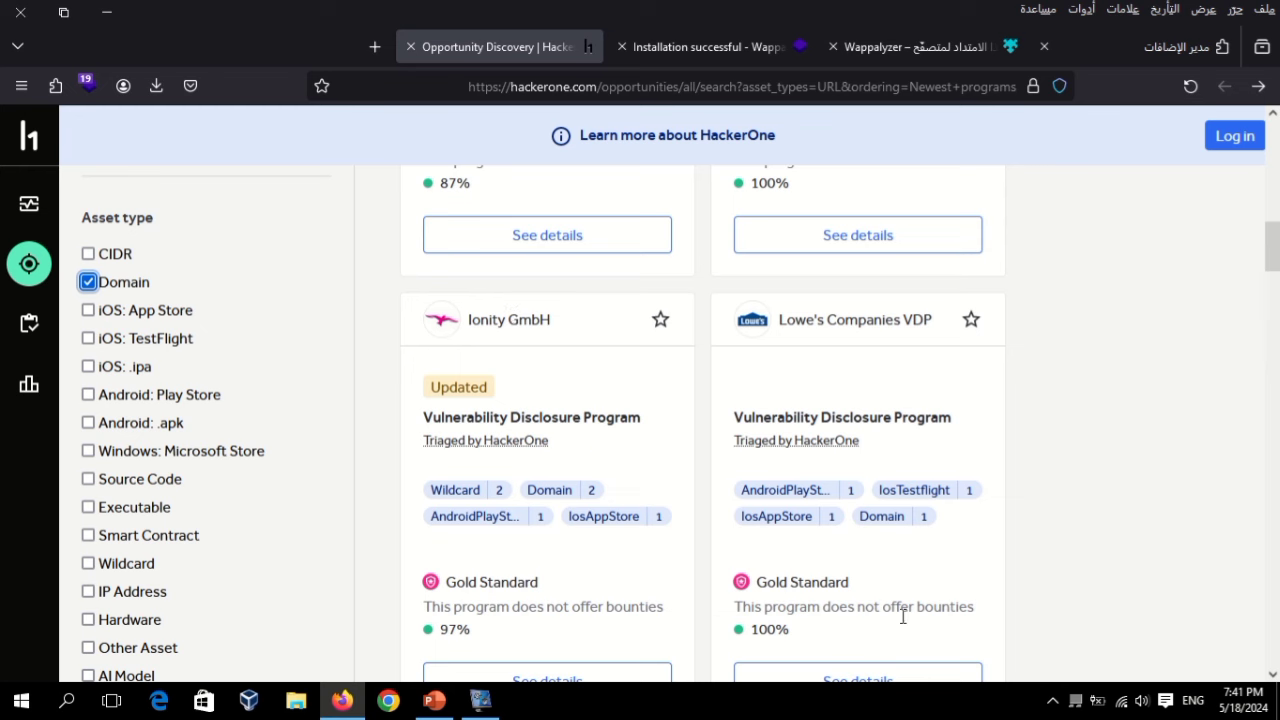
# - Open the Lowe's Companies VDP details and browse the lowes.com homepage
pyautogui.click(880, 684)
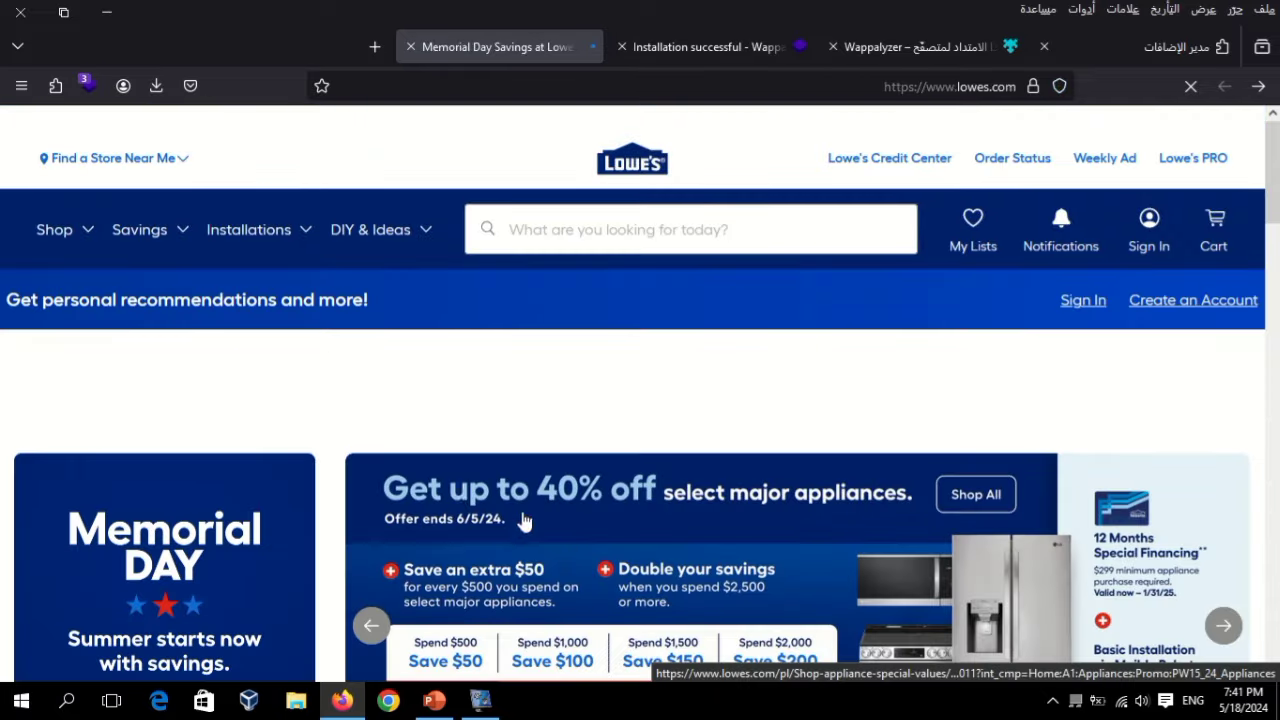
pyautogui.scroll(-2, 347, 398)
pyautogui.scroll(-10, 347, 398)
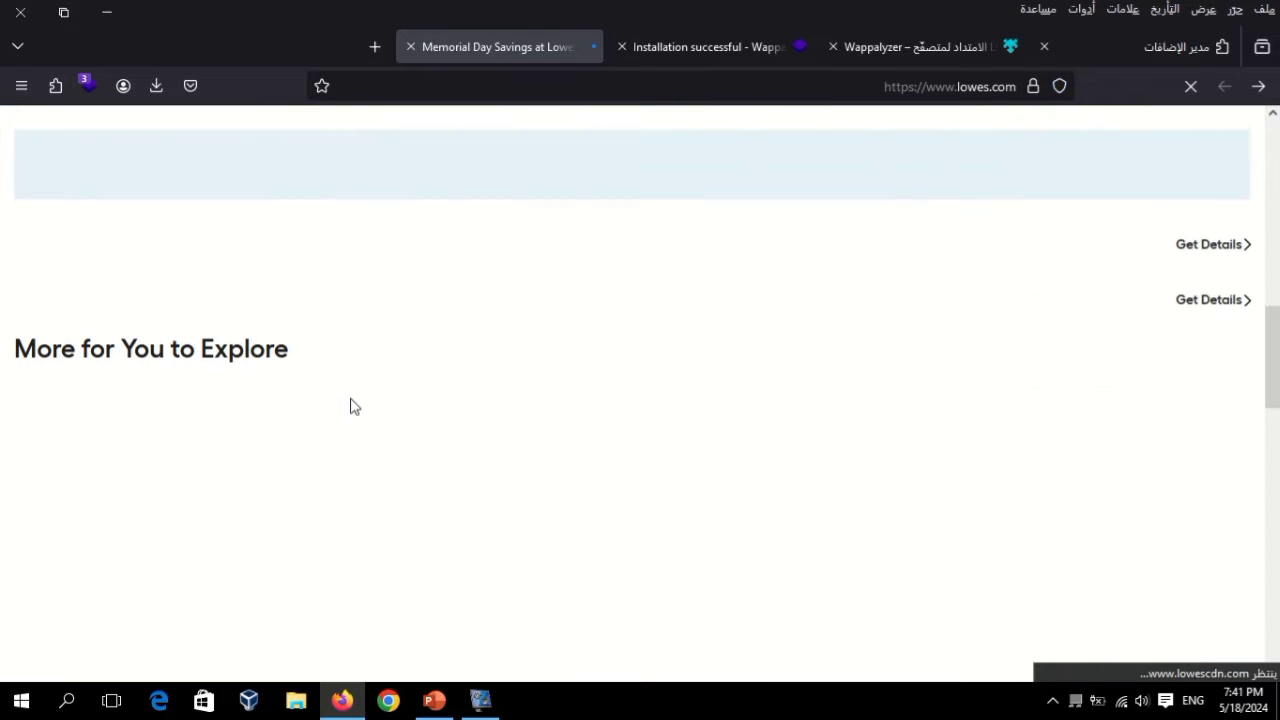
pyautogui.scroll(5, 350, 398)
pyautogui.scroll(-3, 352, 407)
pyautogui.scroll(-3, 352, 407)
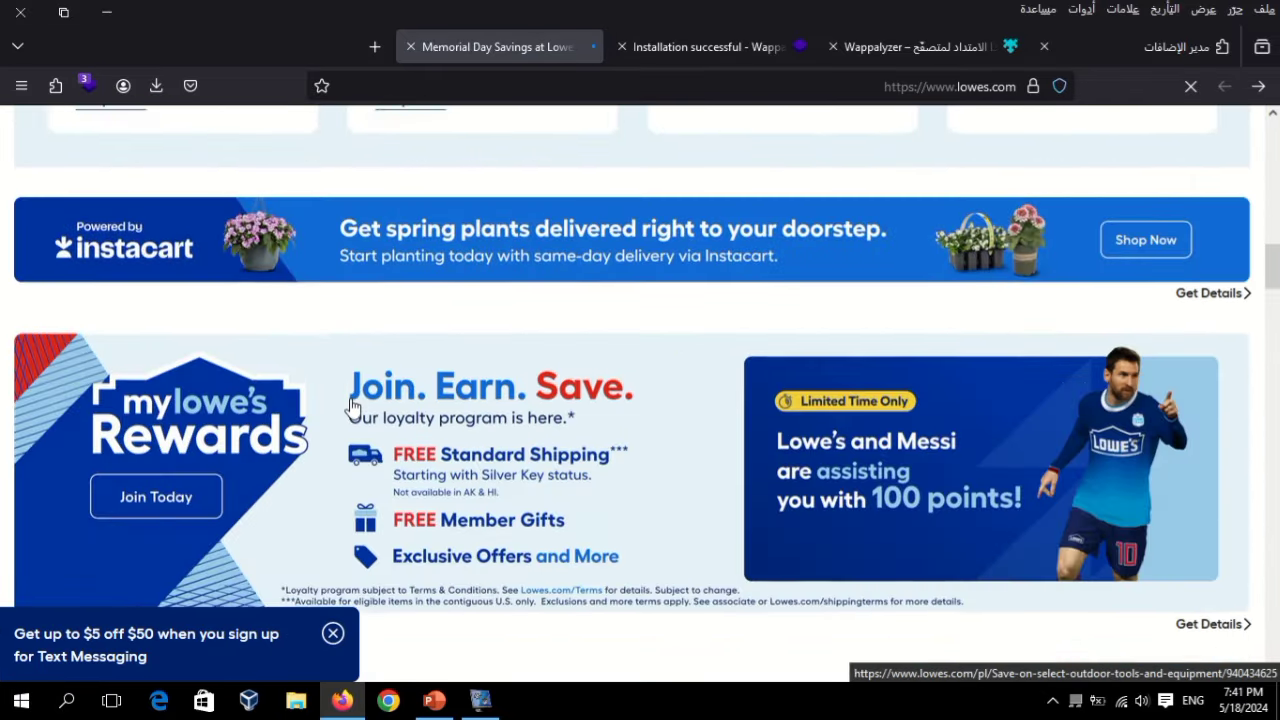
pyautogui.scroll(-4, 352, 407)
pyautogui.scroll(-4, 352, 405)
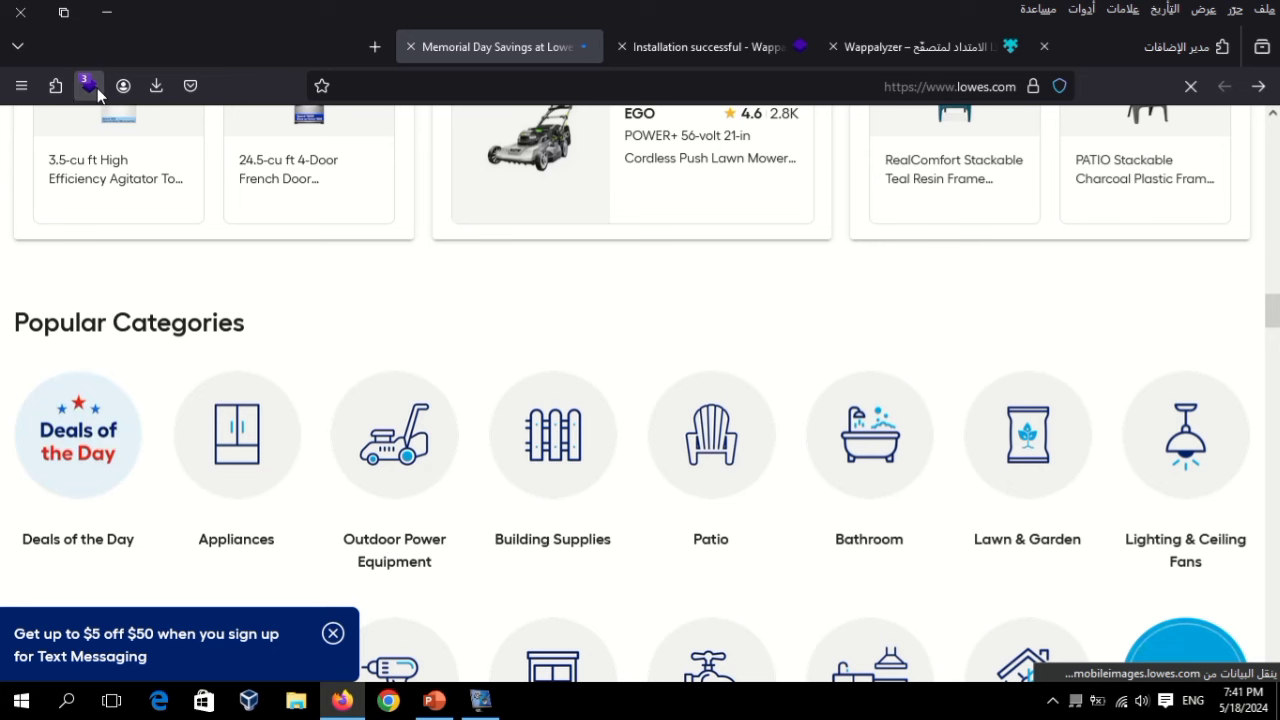
# - Scroll further down the Lowe's homepage, then jump back to the top
pyautogui.scroll(-4, 590, 525)
pyautogui.scroll(-5, 590, 525)
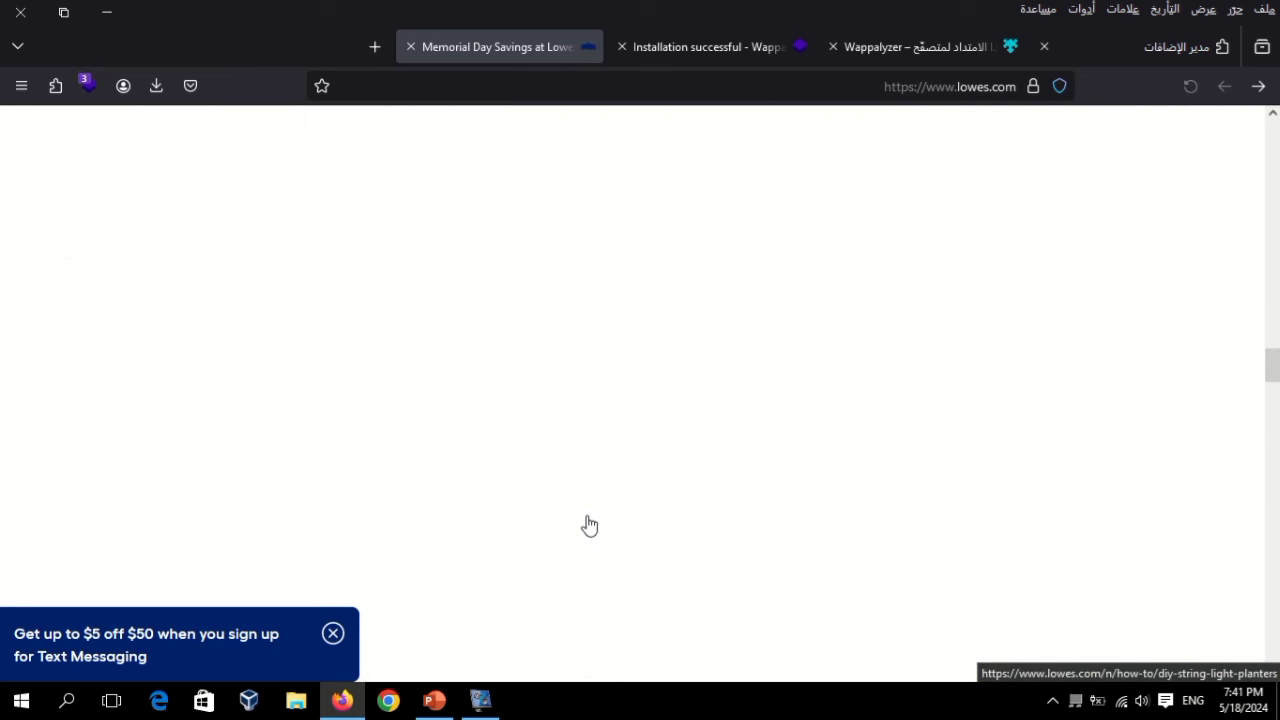
pyautogui.scroll(-5, 590, 525)
pyautogui.scroll(-5, 590, 525)
pyautogui.press('Home')
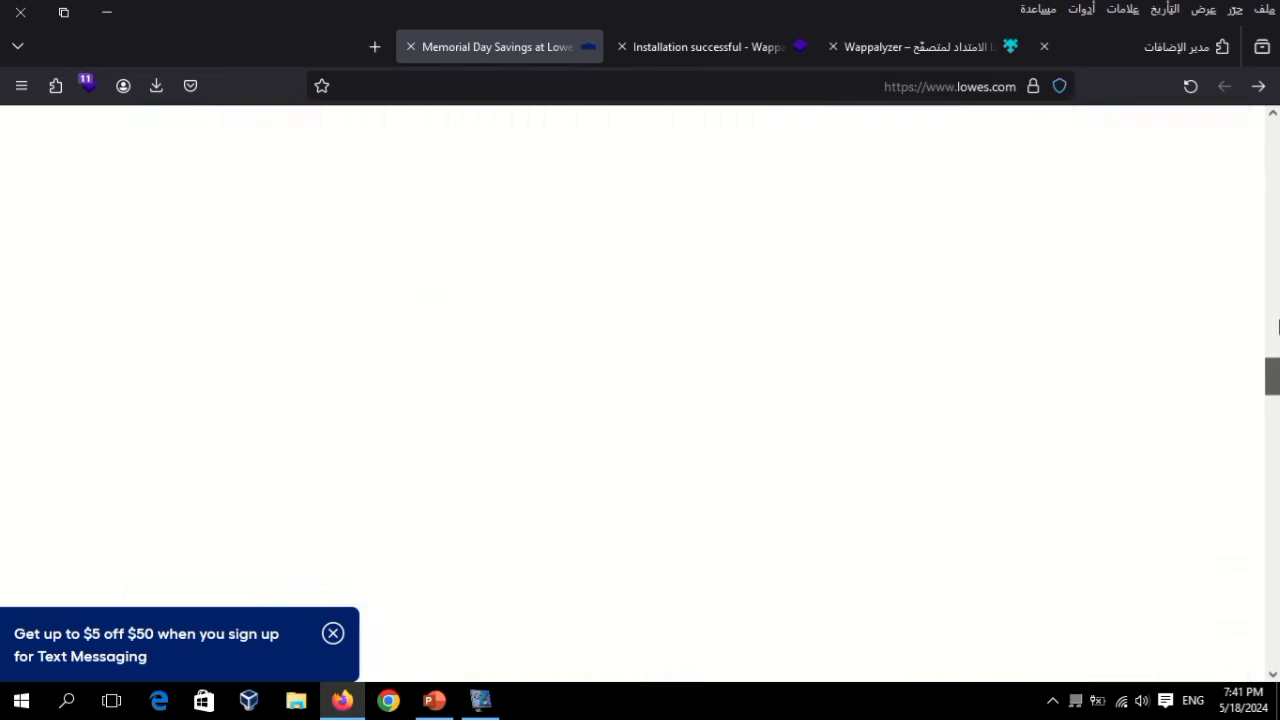
pyautogui.click(497, 703)
pyautogui.click(497, 703)
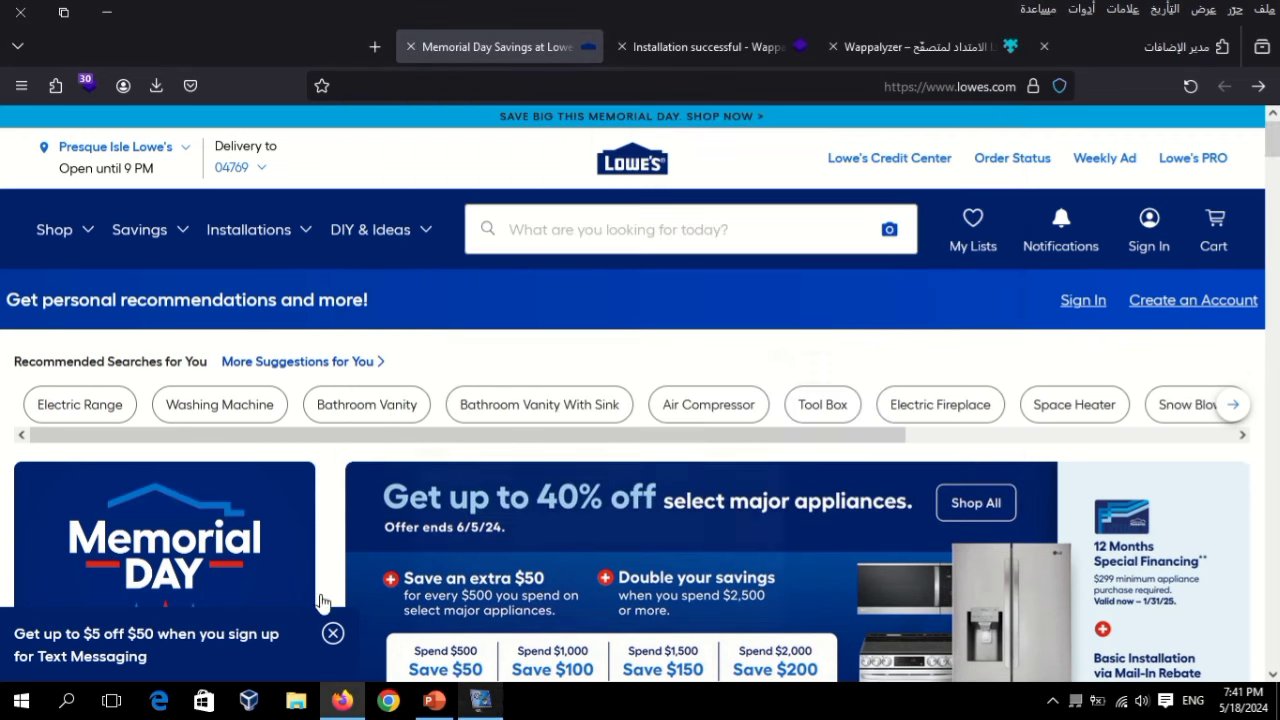
# - Show Wappalyzer's detected technologies for lowes.com, such as React and Akamai Bot Manager
pyautogui.click(86, 86)
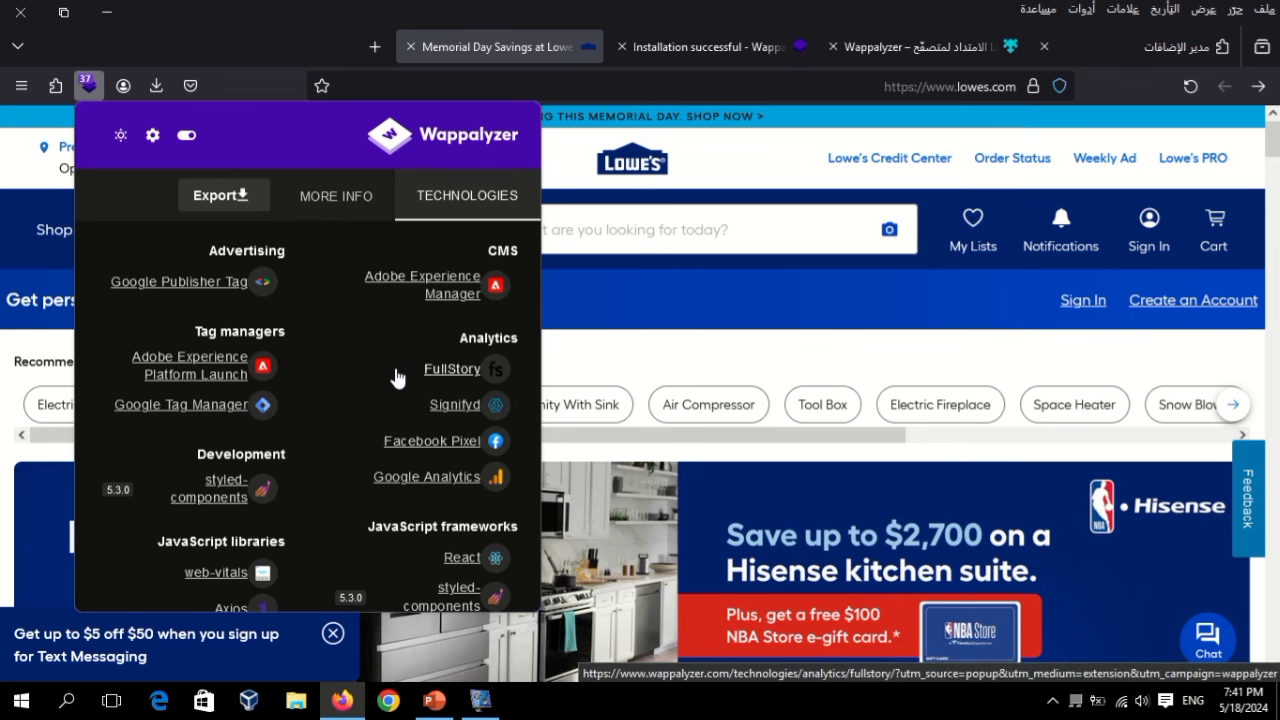
pyautogui.scroll(-2, 306, 338)
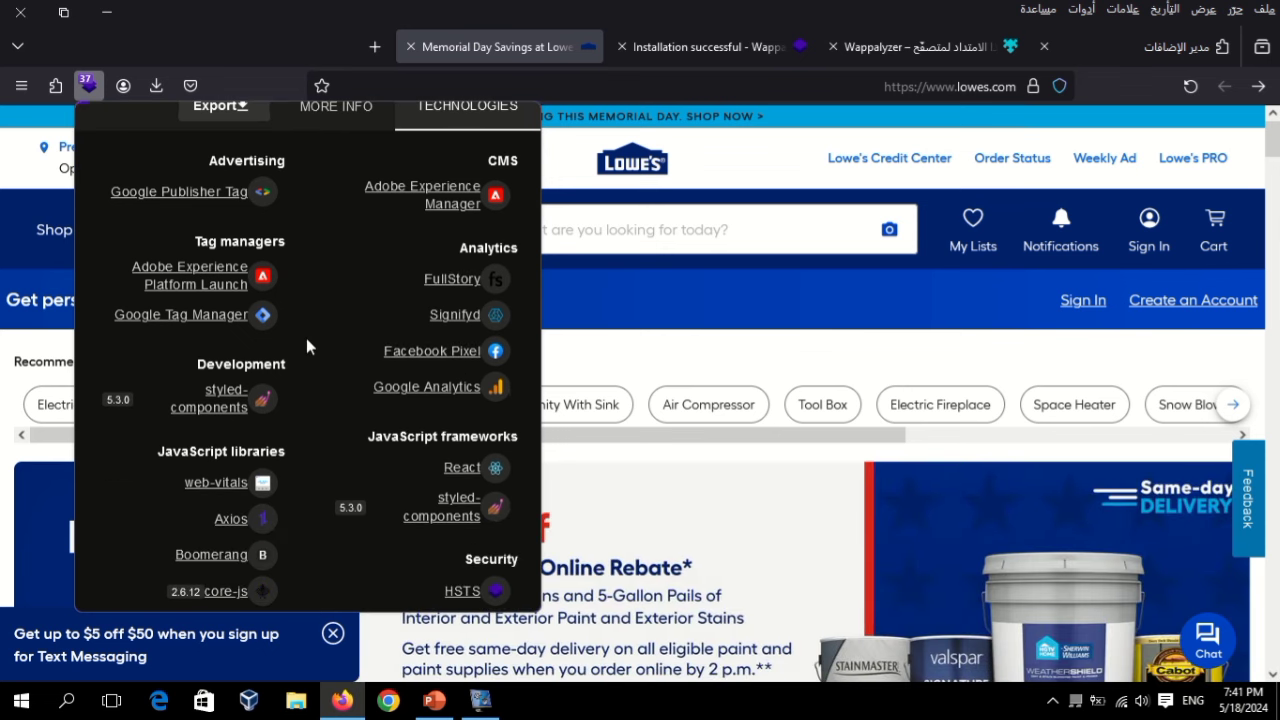
pyautogui.scroll(-2, 349, 375)
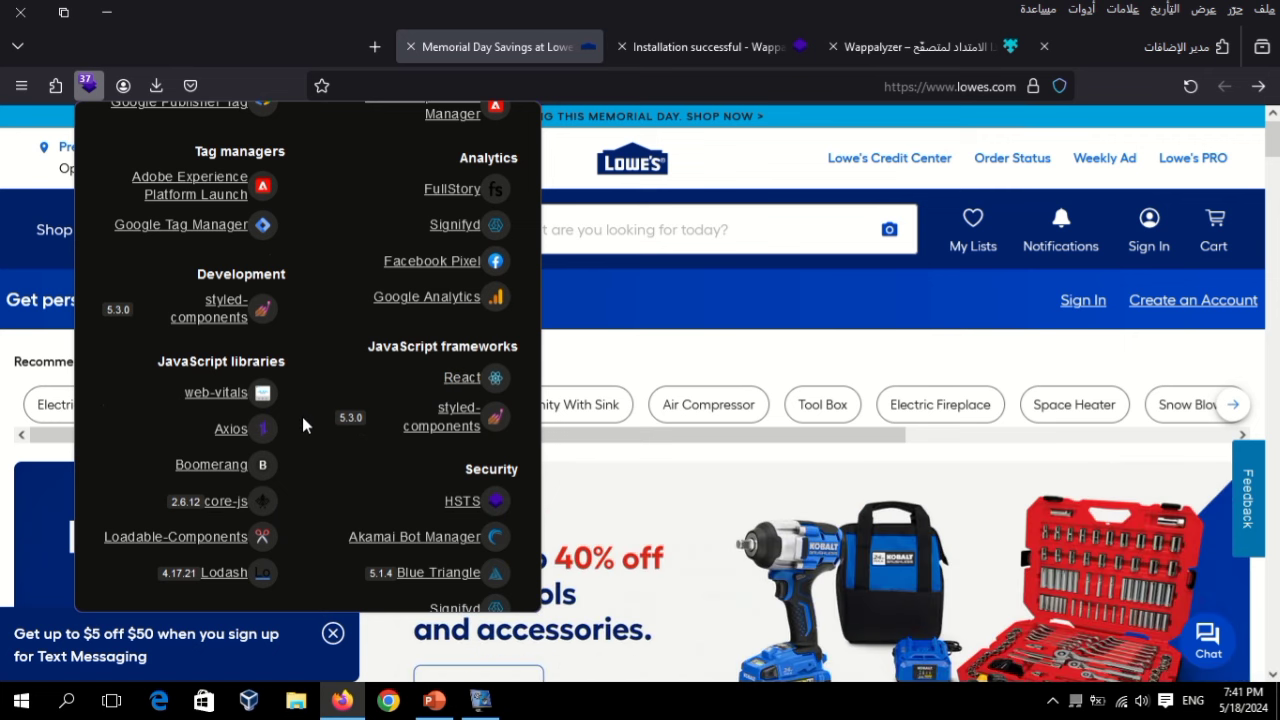
pyautogui.scroll(-2, 303, 425)
pyautogui.scroll(-4, 303, 425)
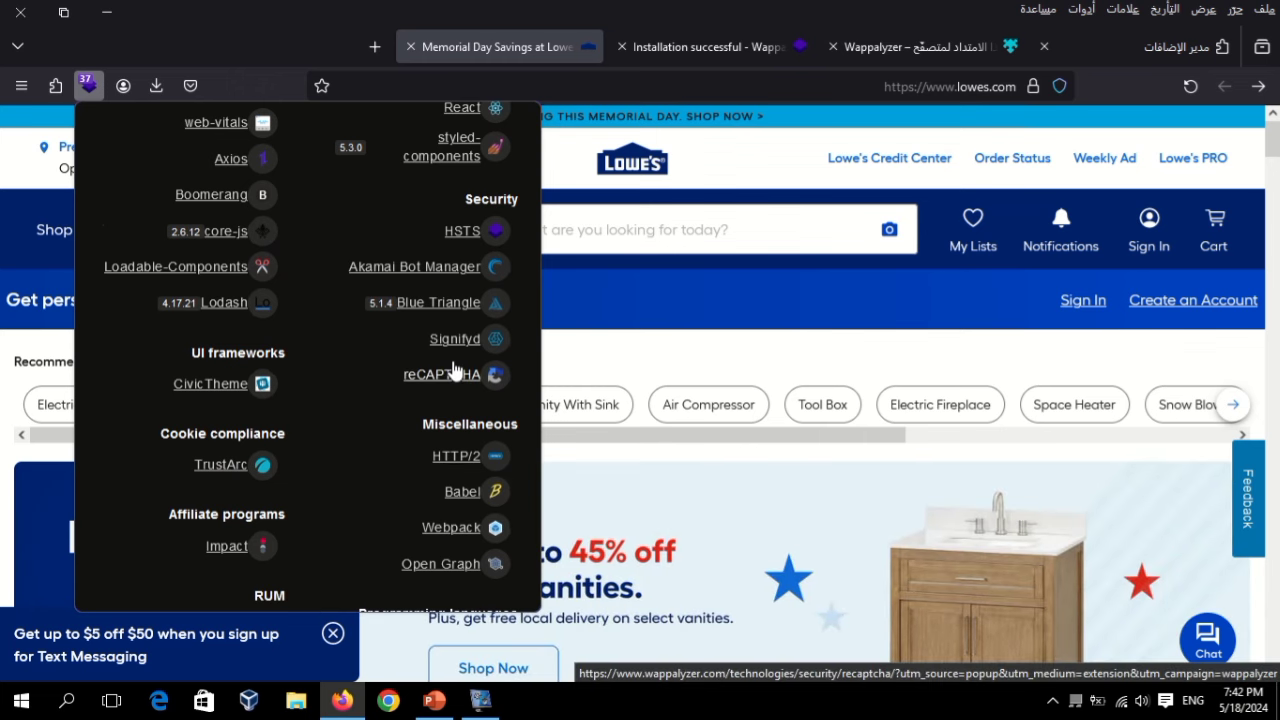
pyautogui.scroll(-2, 455, 370)
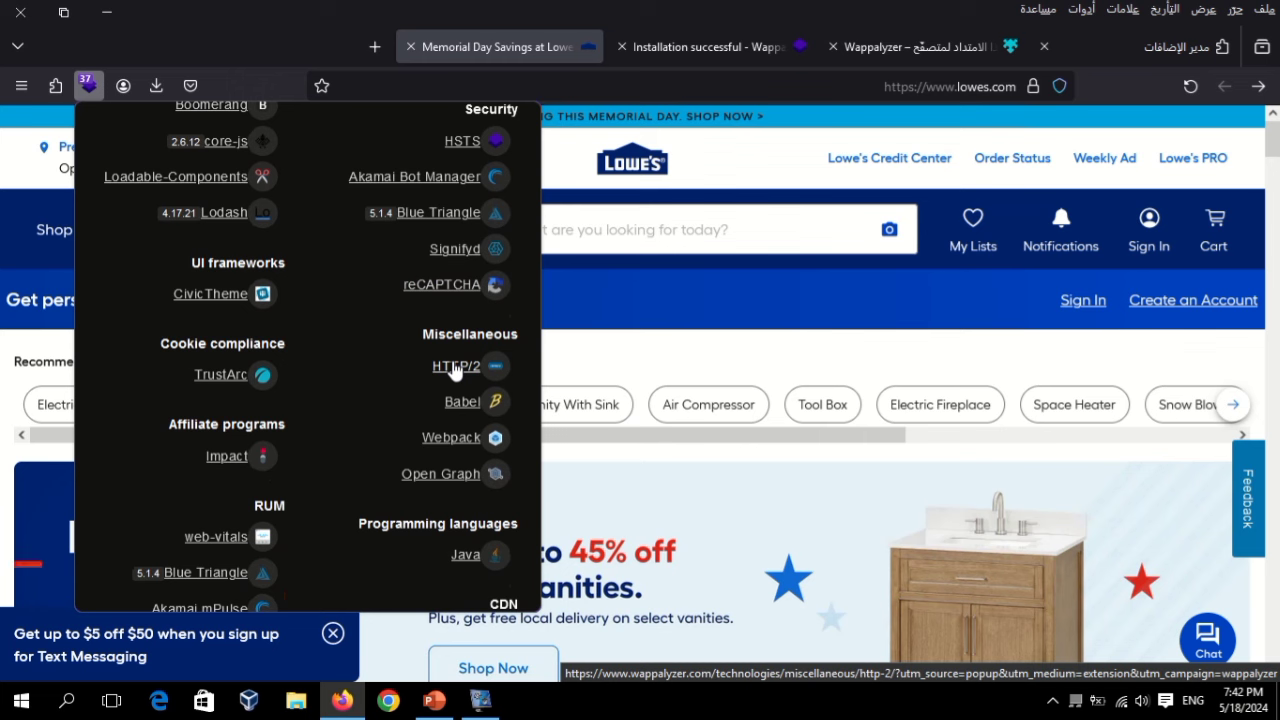
pyautogui.scroll(-3, 400, 455)
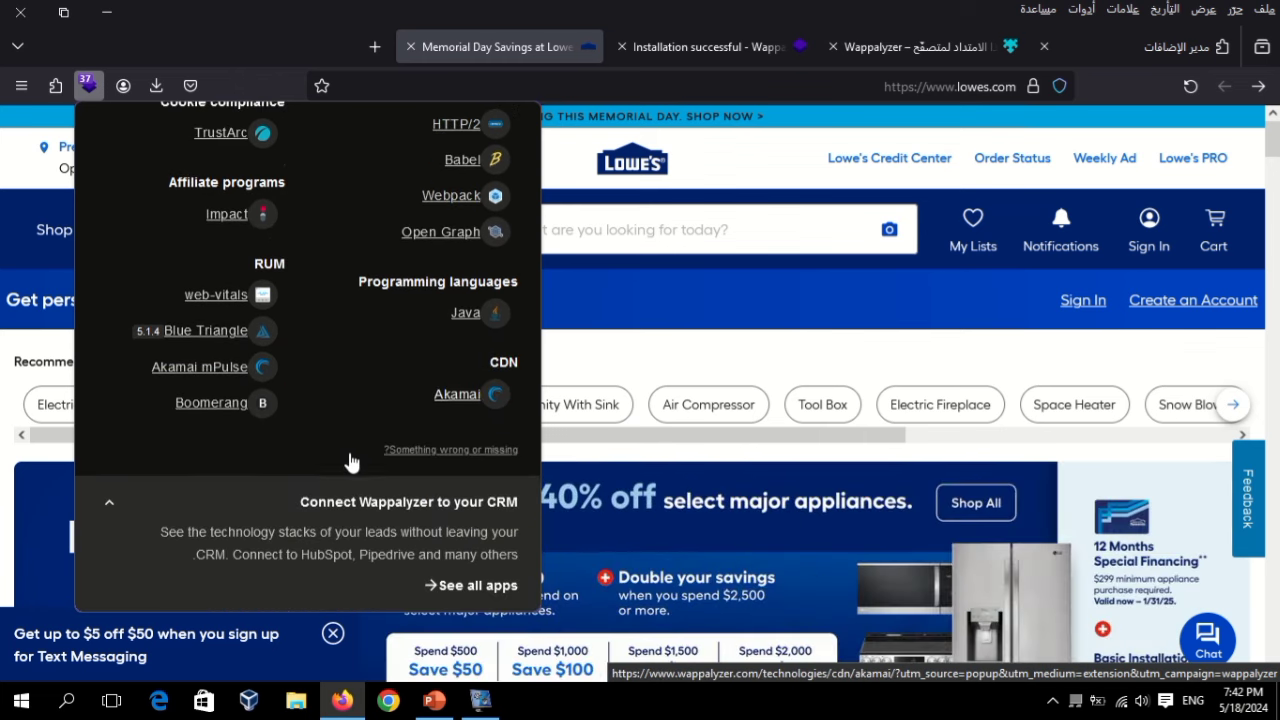
pyautogui.scroll(4, 339, 441)
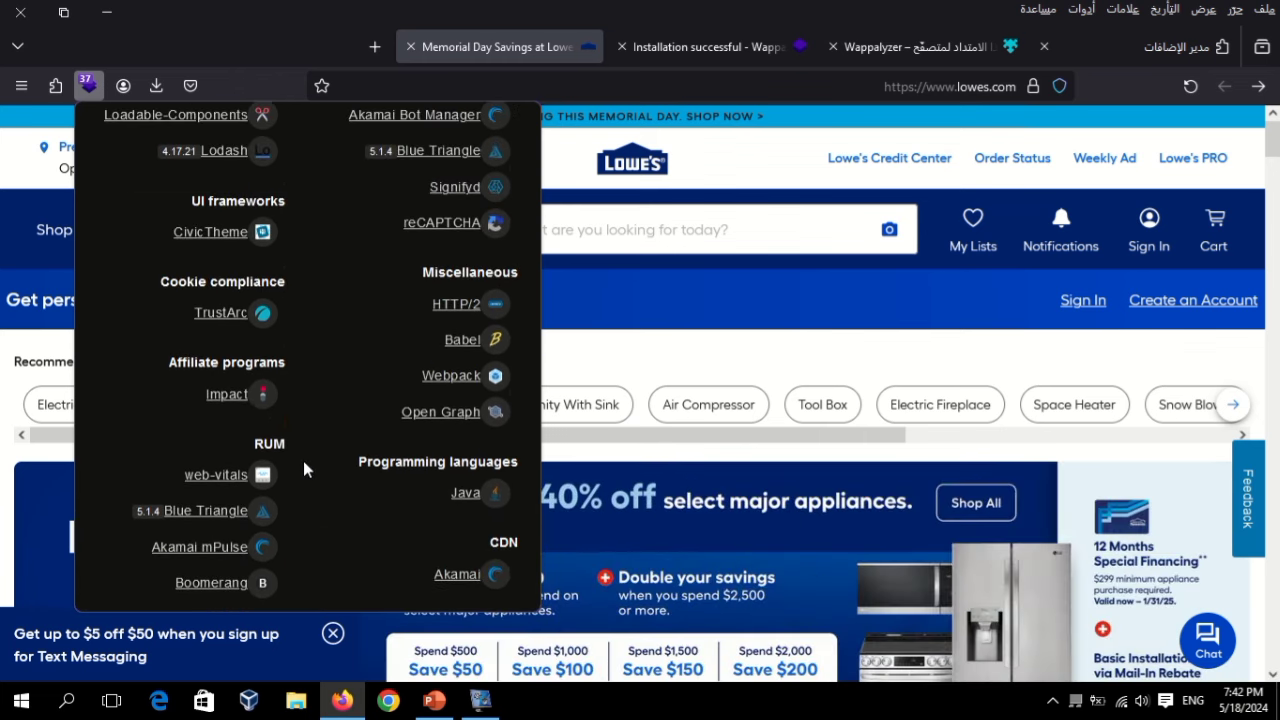
pyautogui.scroll(1, 303, 461)
pyautogui.scroll(3, 303, 460)
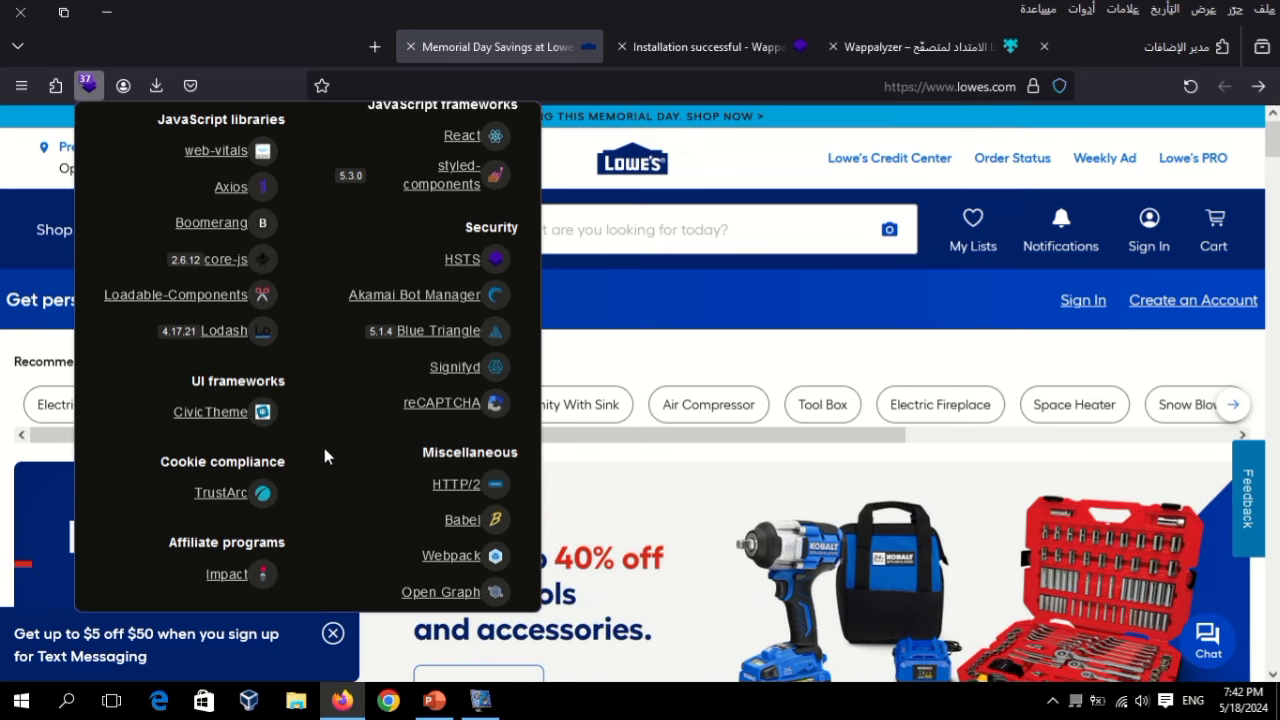
pyautogui.scroll(4, 288, 348)
pyautogui.scroll(1, 288, 320)
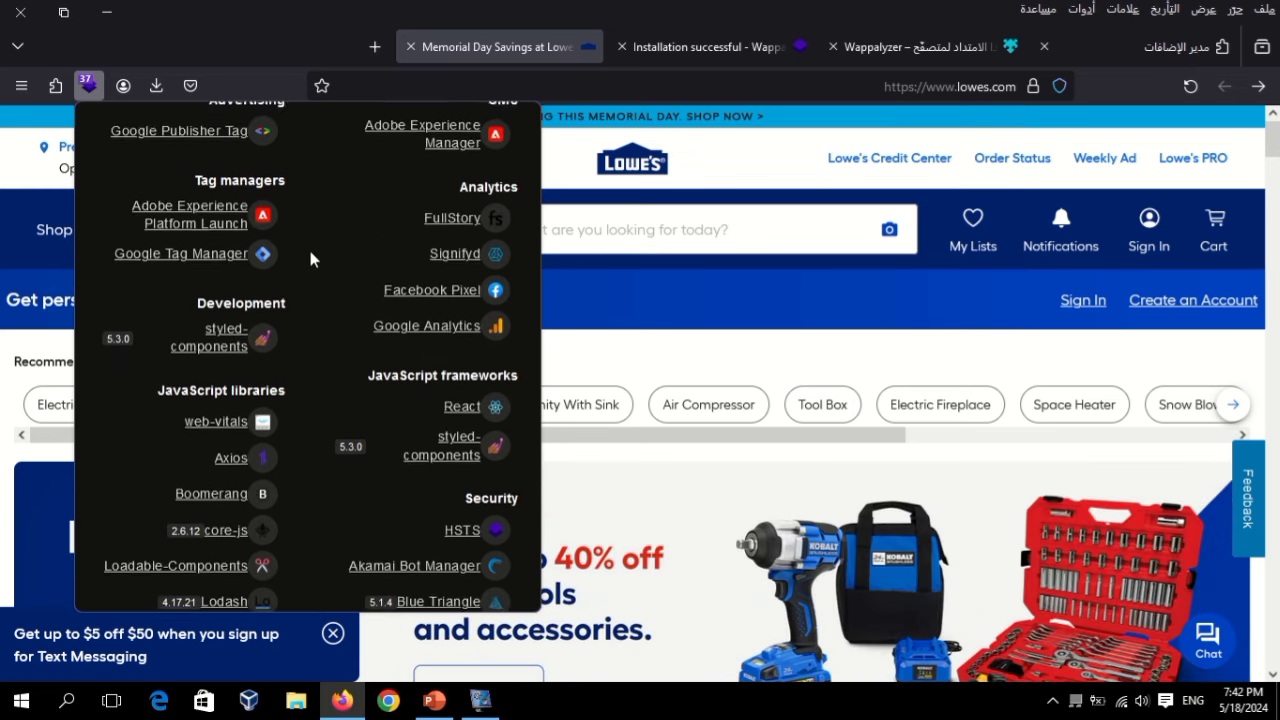
pyautogui.scroll(2, 309, 246)
# - Review the rest of the lowes.com technology list, including HTTP/2 and Java
pyautogui.scroll(-1, 369, 283)
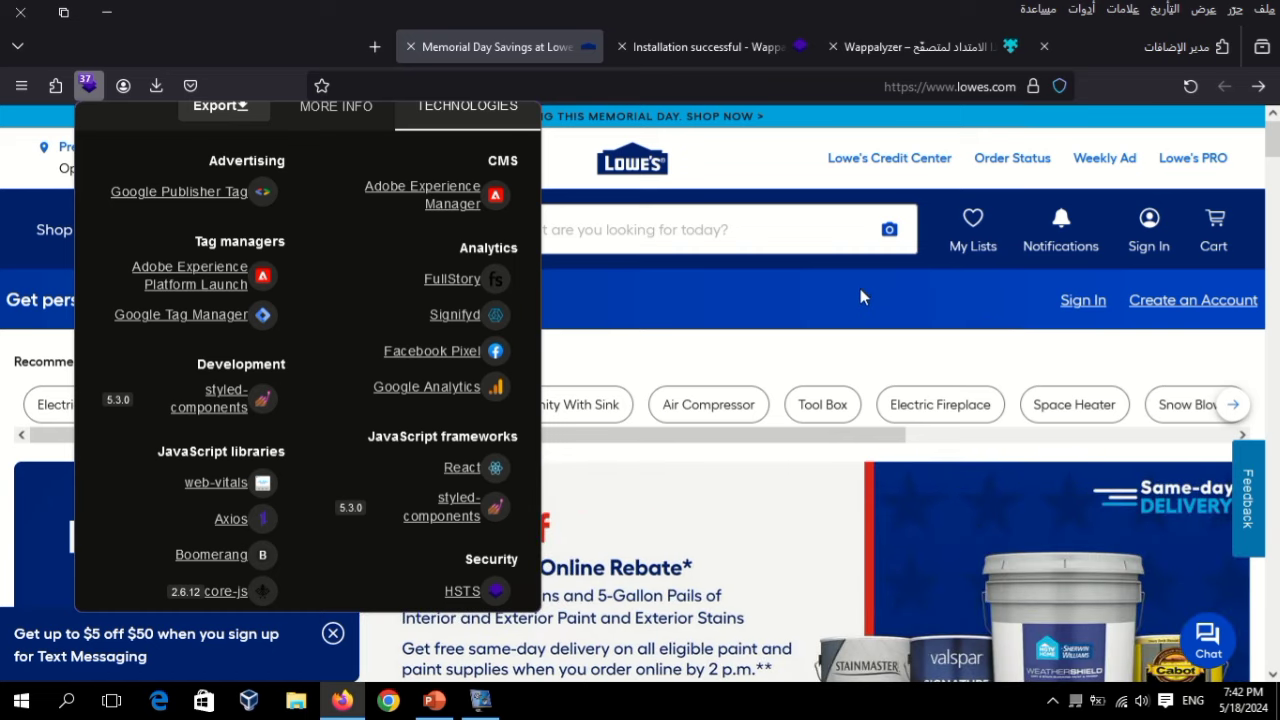
pyautogui.scroll(-2, 853, 295)
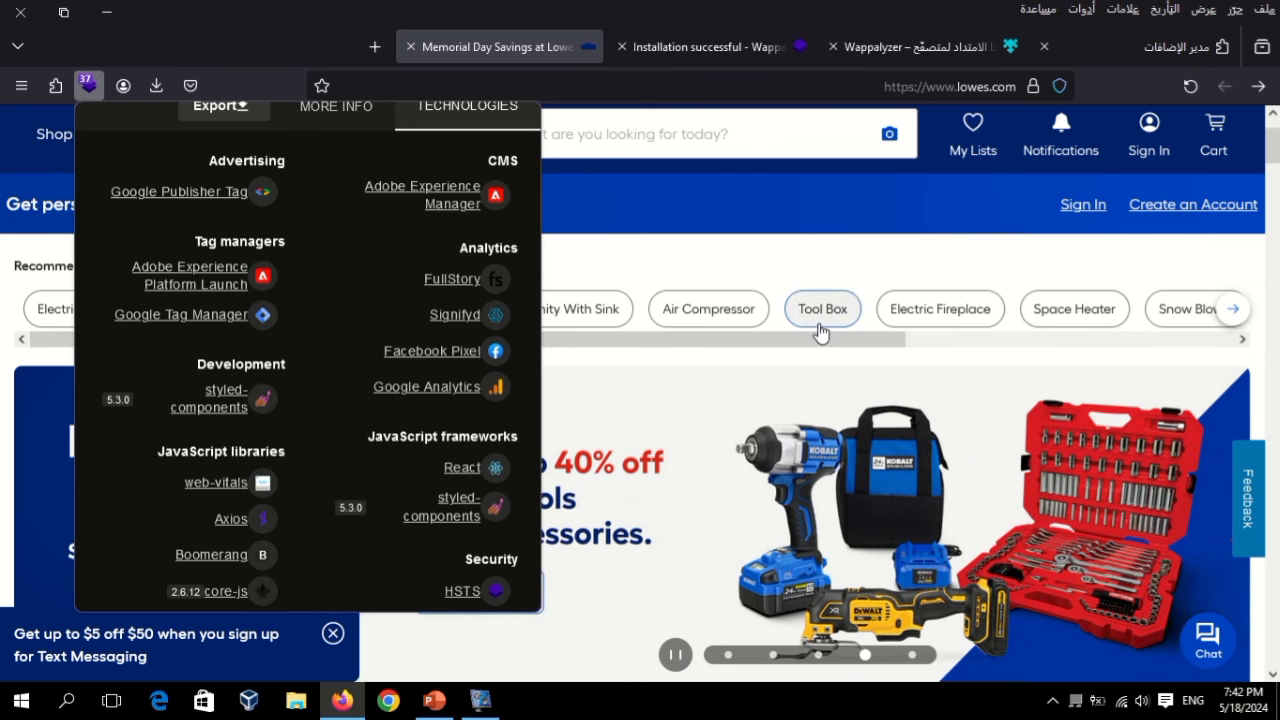
pyautogui.scroll(-2, 285, 410)
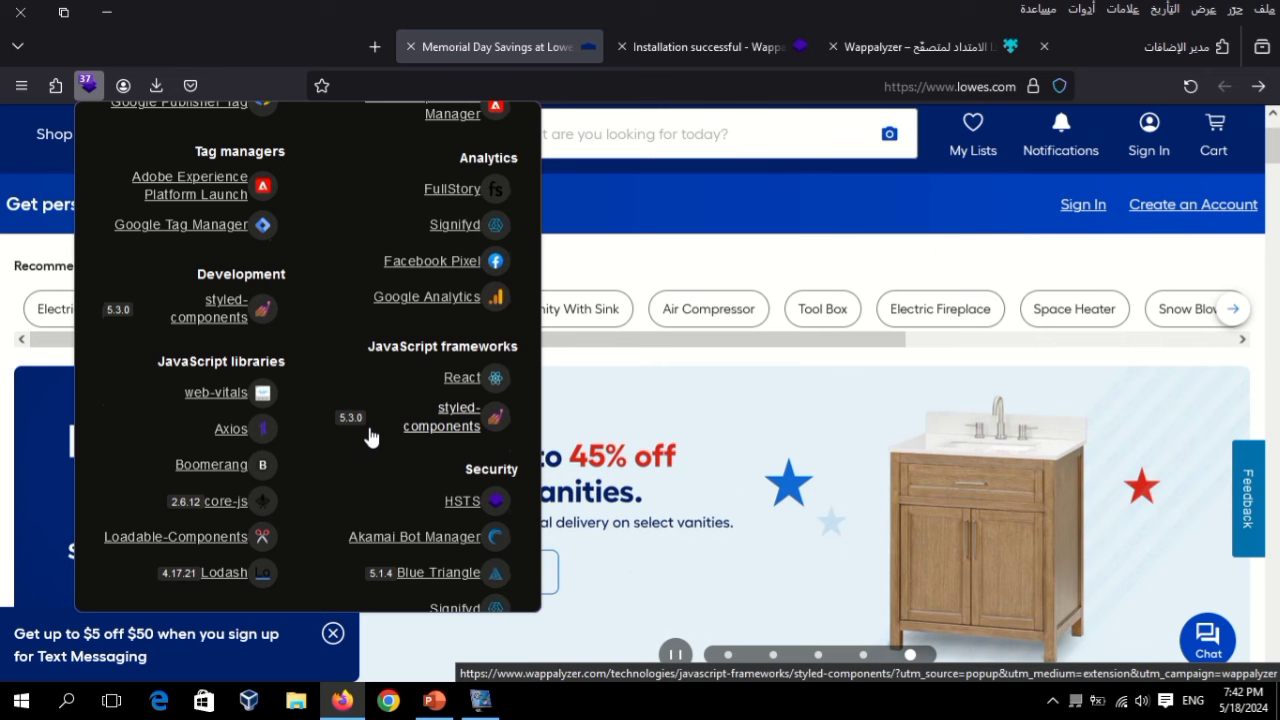
pyautogui.scroll(1, 370, 437)
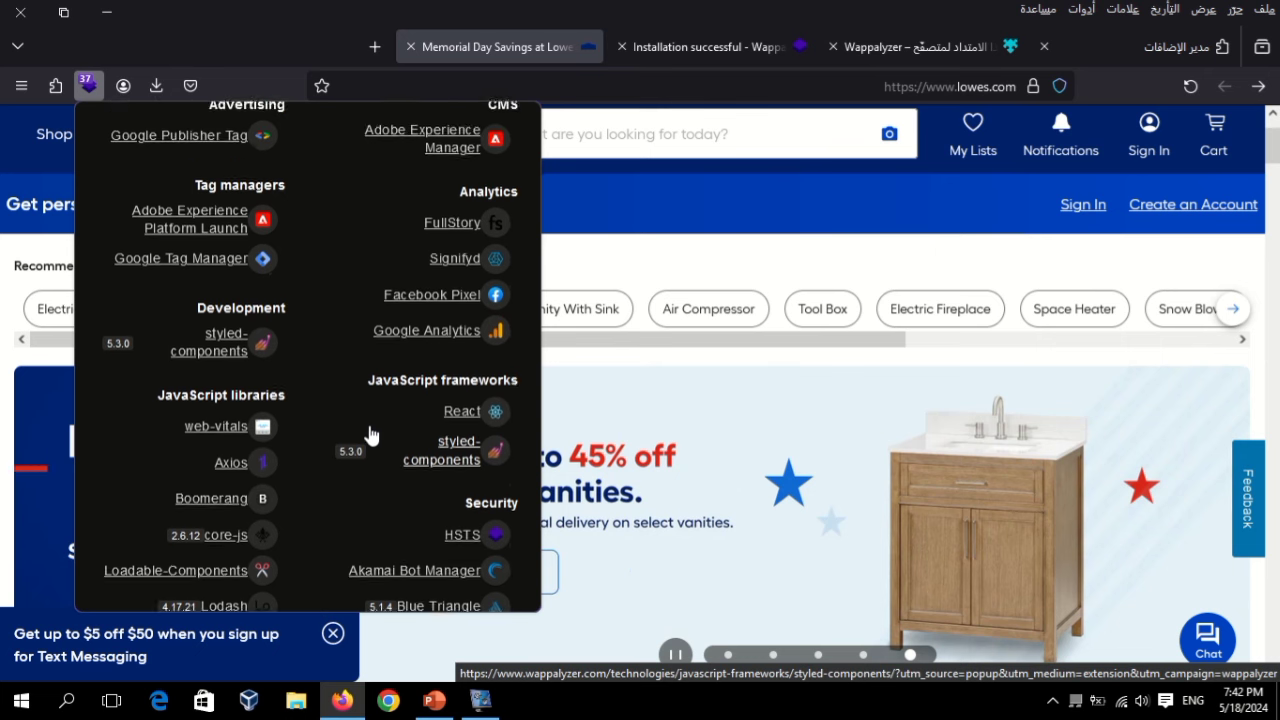
pyautogui.scroll(1, 368, 434)
pyautogui.scroll(-7, 300, 277)
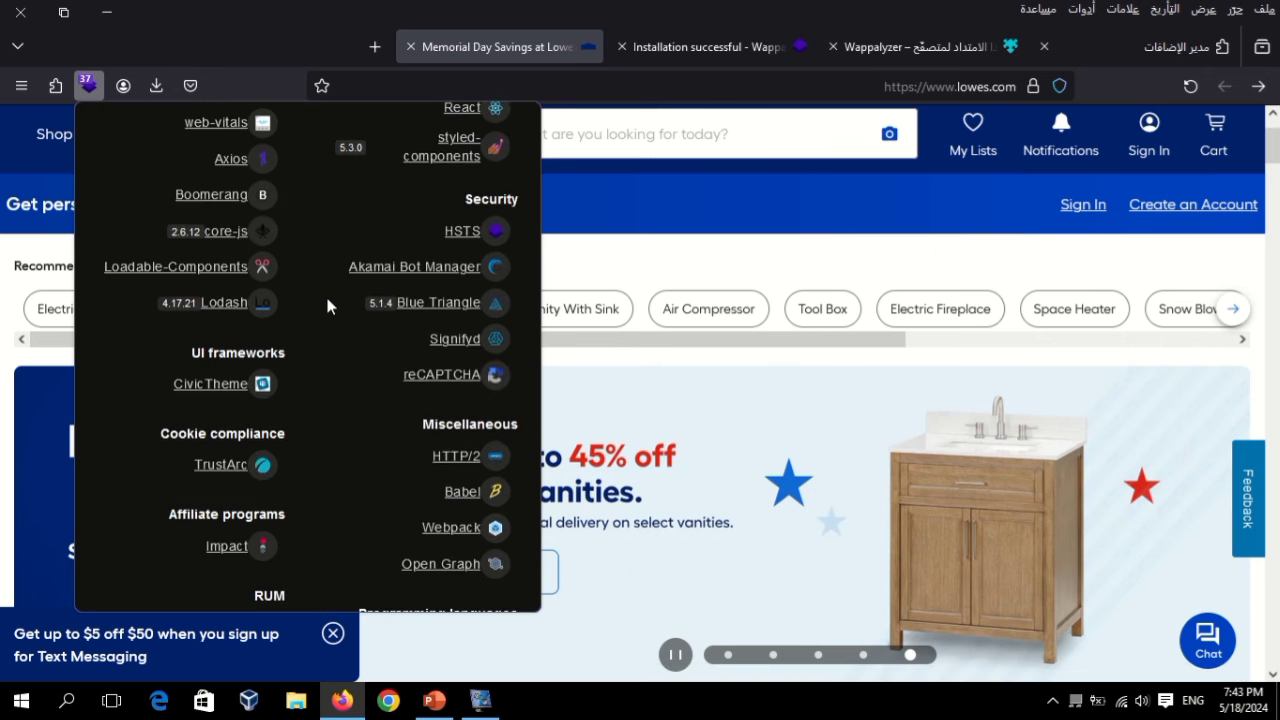
pyautogui.scroll(-2, 329, 306)
pyautogui.scroll(-4, 334, 304)
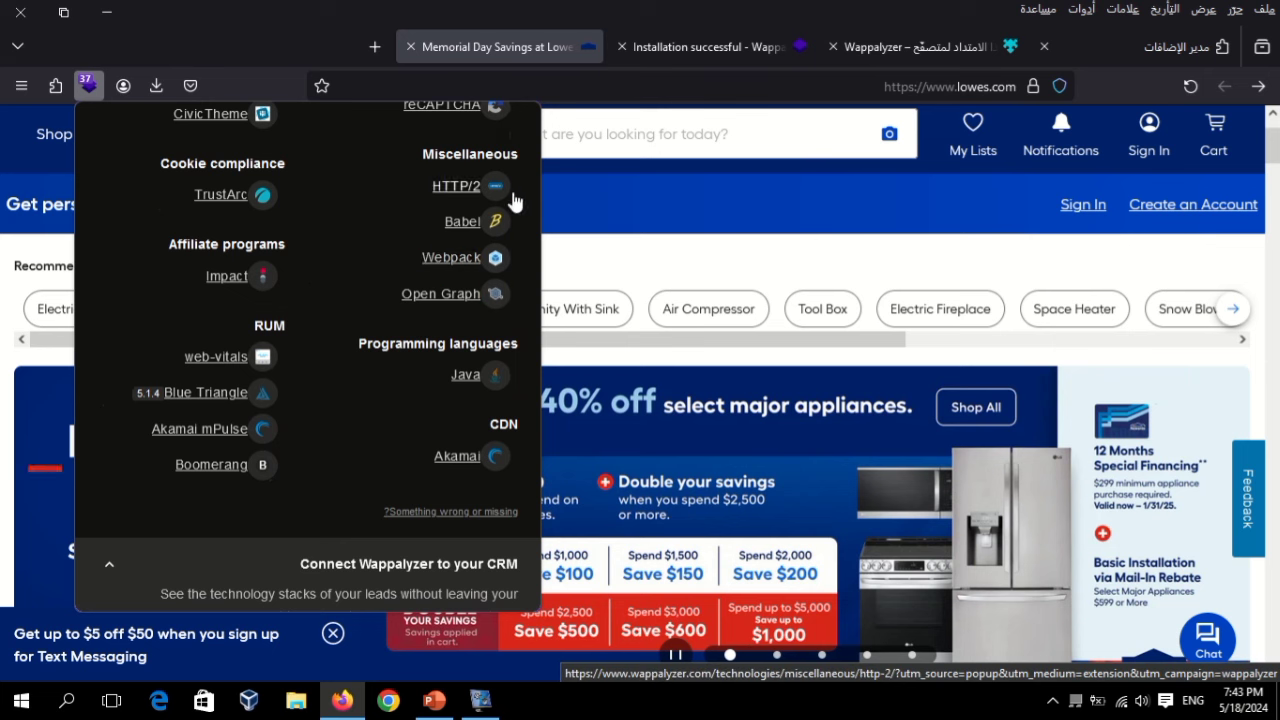
pyautogui.scroll(-1, 460, 252)
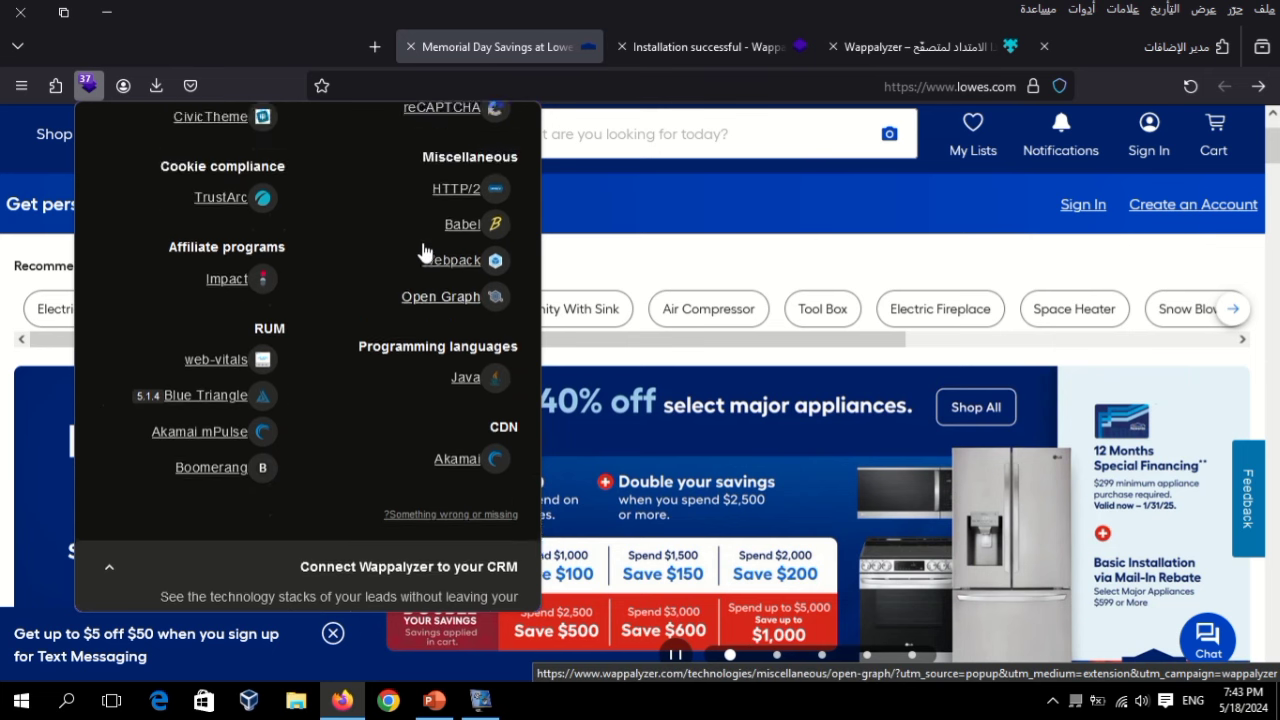
pyautogui.scroll(5, 425, 251)
# - Go back from the Lowe's program page to the HackerOne opportunities list
pyautogui.click(423, 40)
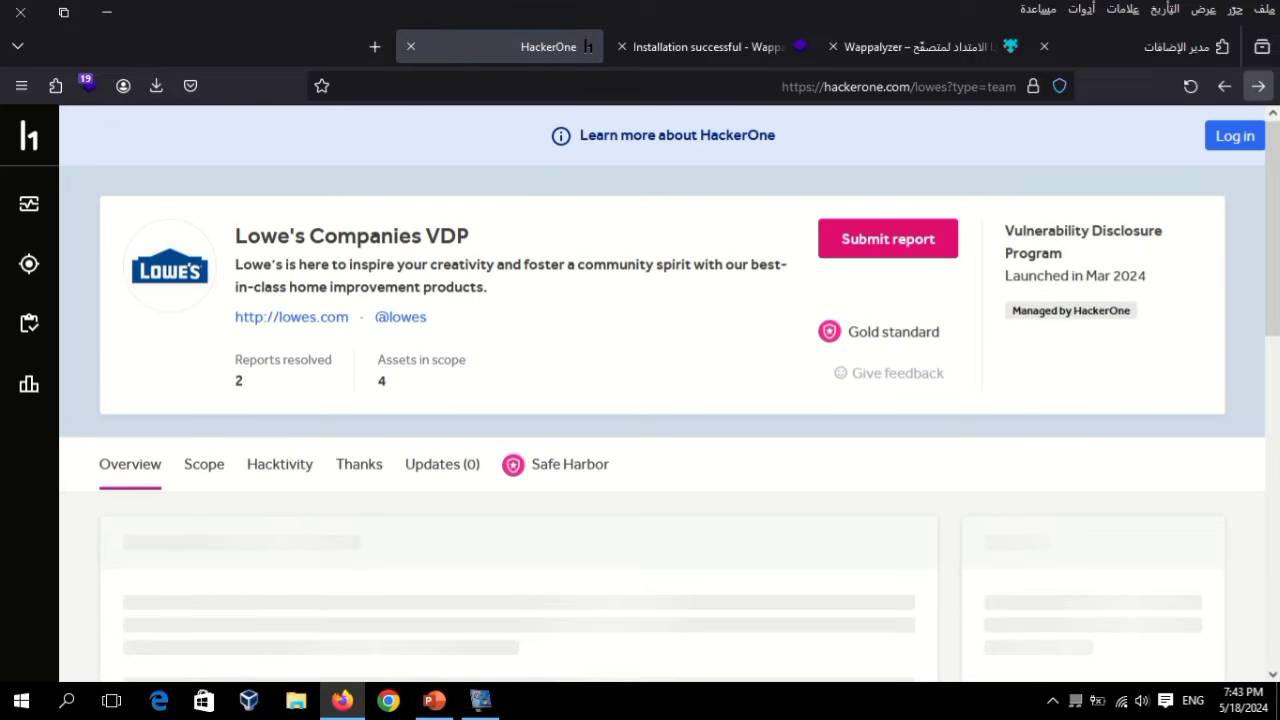
pyautogui.click(1258, 86)
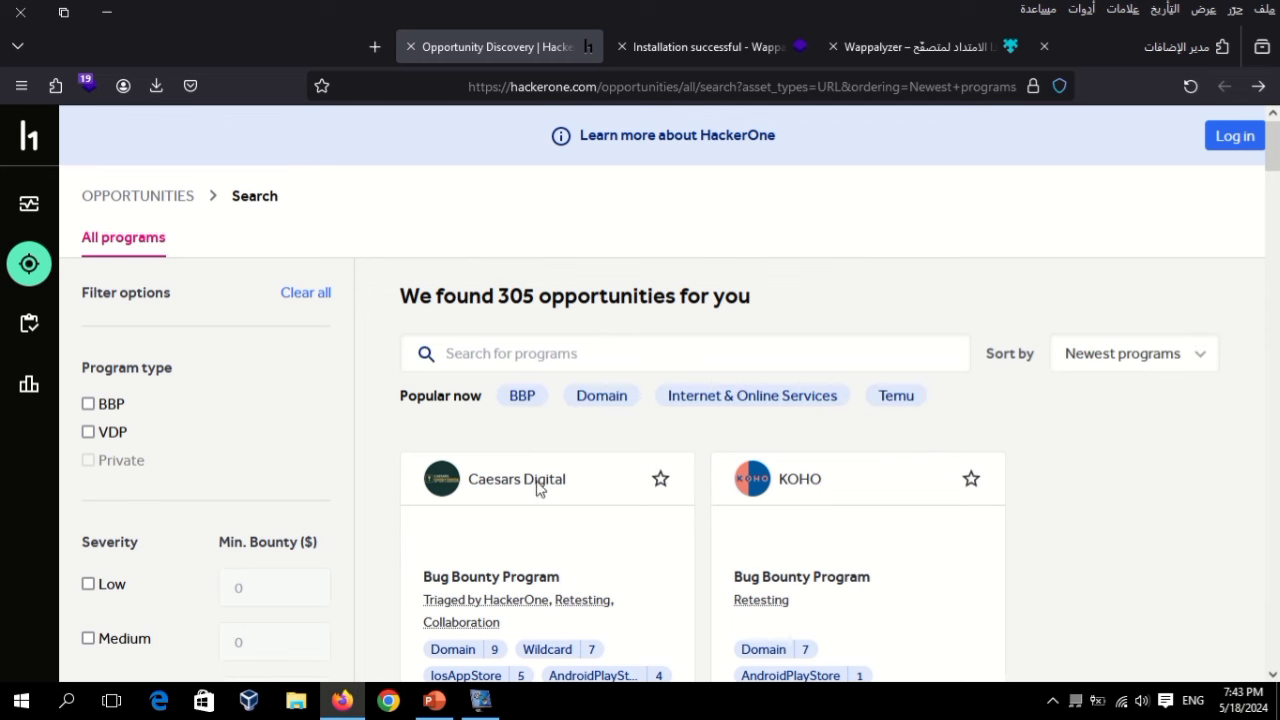
pyautogui.scroll(-2, 777, 570)
pyautogui.scroll(-4, 783, 558)
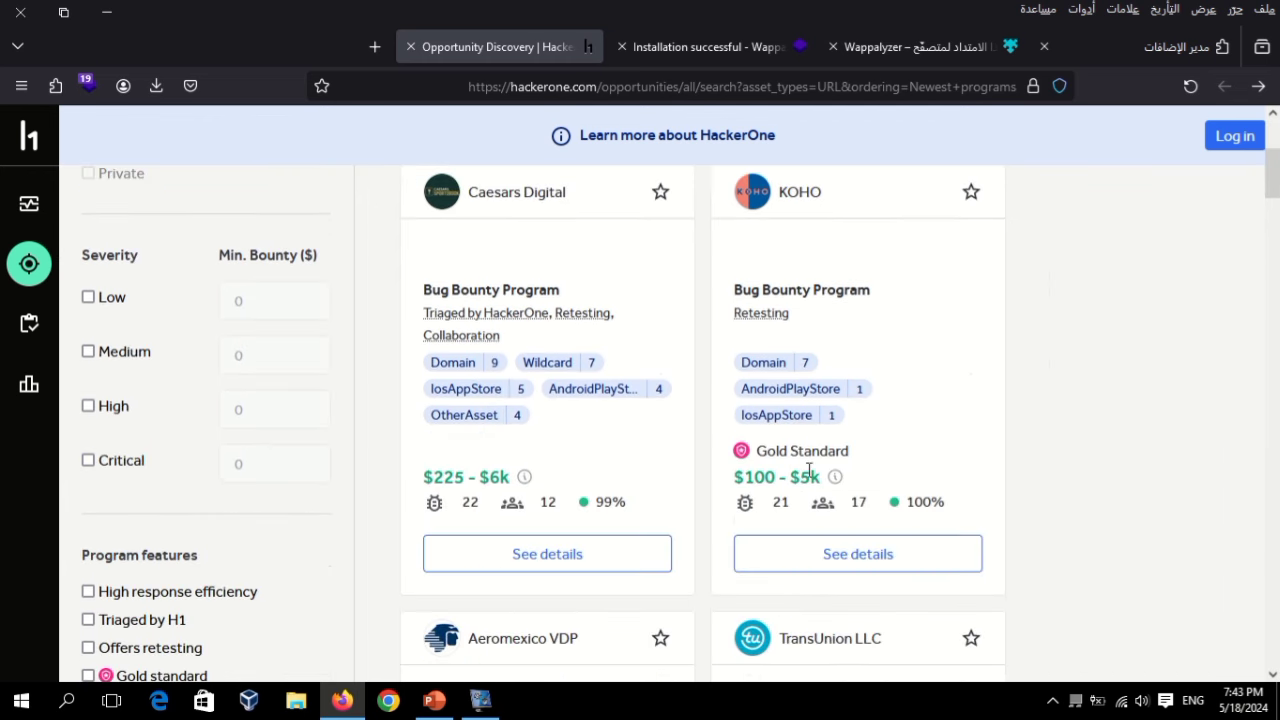
pyautogui.click(843, 549)
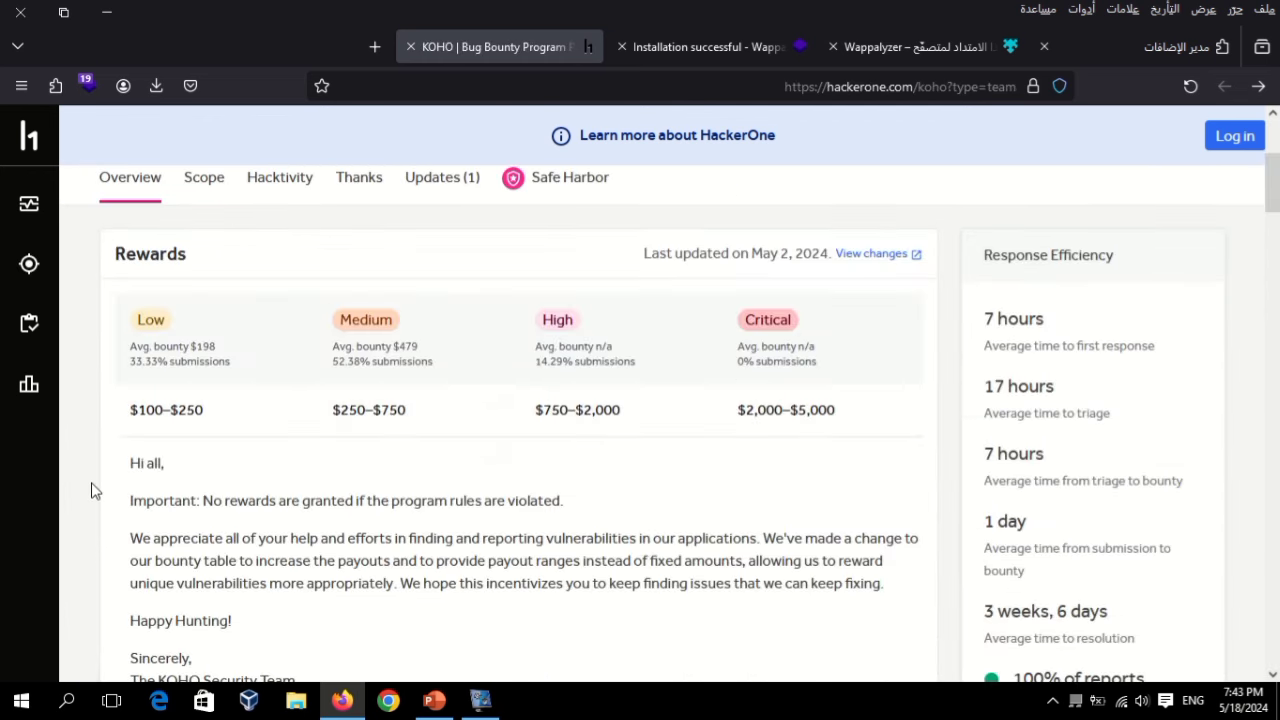
pyautogui.scroll(-5, 205, 450)
pyautogui.scroll(3, 206, 449)
pyautogui.scroll(2, 208, 430)
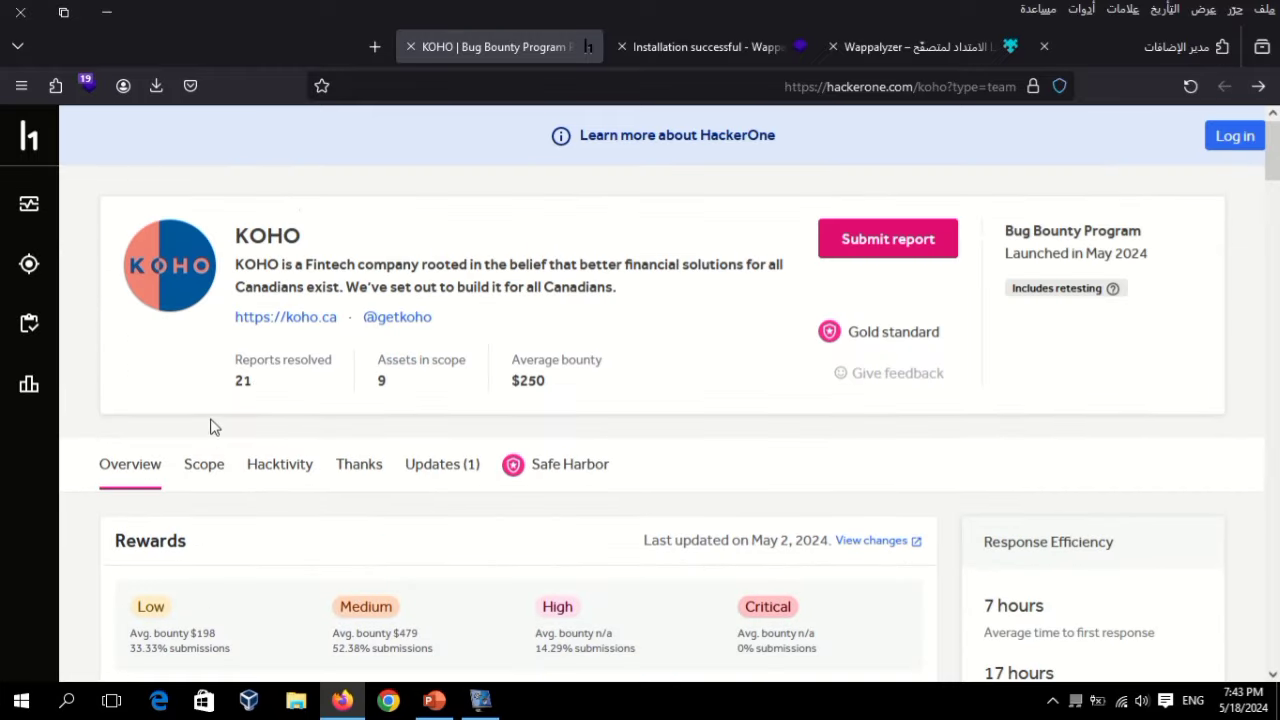
pyautogui.click(296, 331)
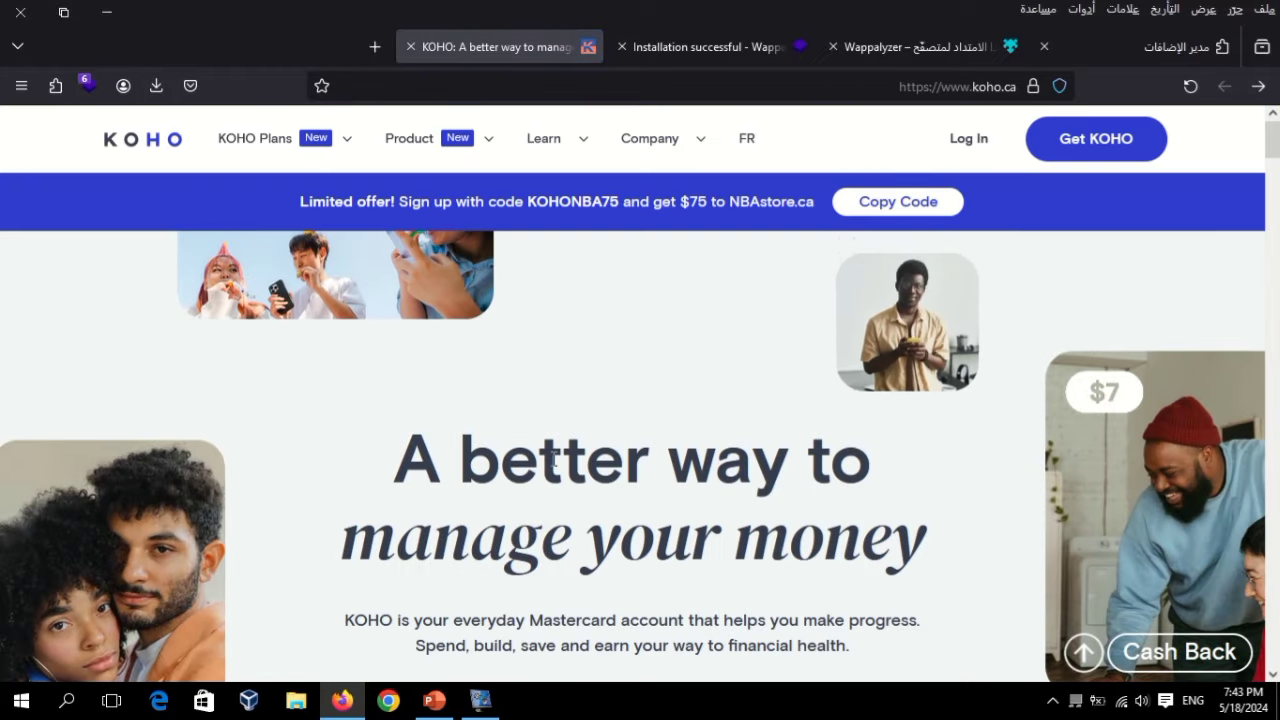
# - Scroll through Wappalyzer's KOHO technologies, Cloudflare and Sanity down to Segment, then back to the top
pyautogui.scroll(-1, 360, 400)
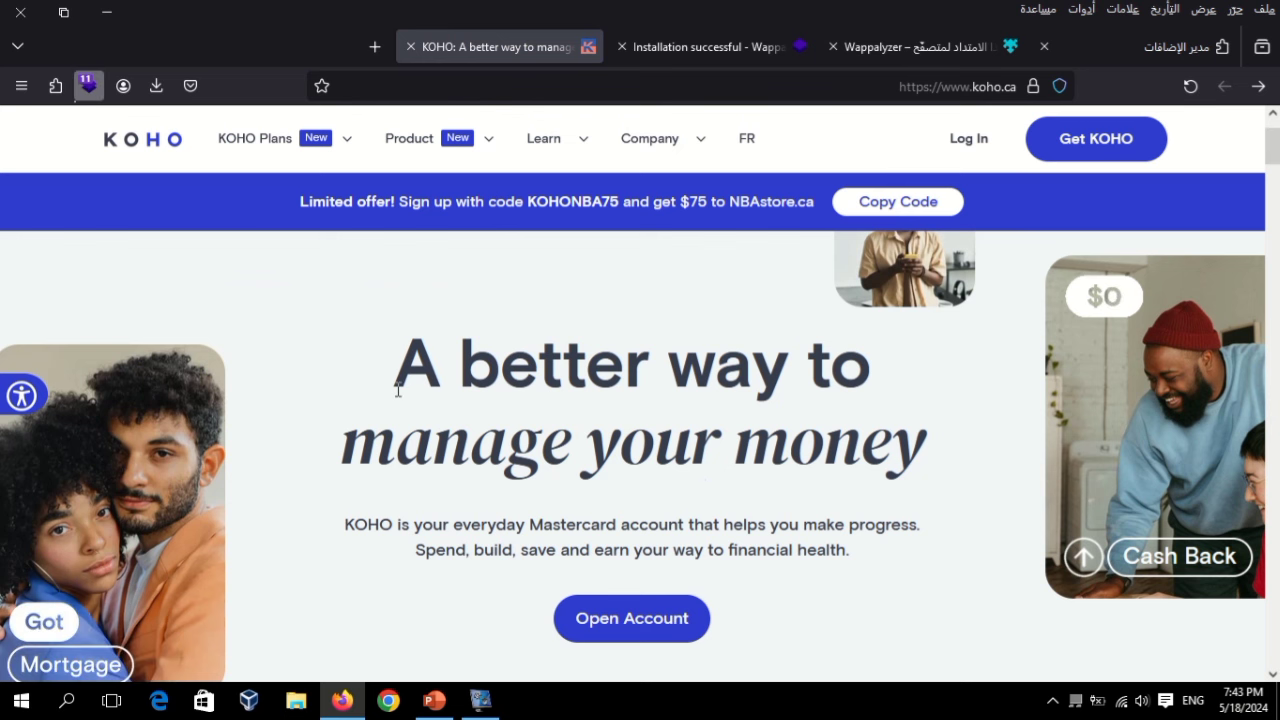
pyautogui.scroll(-3, 397, 390)
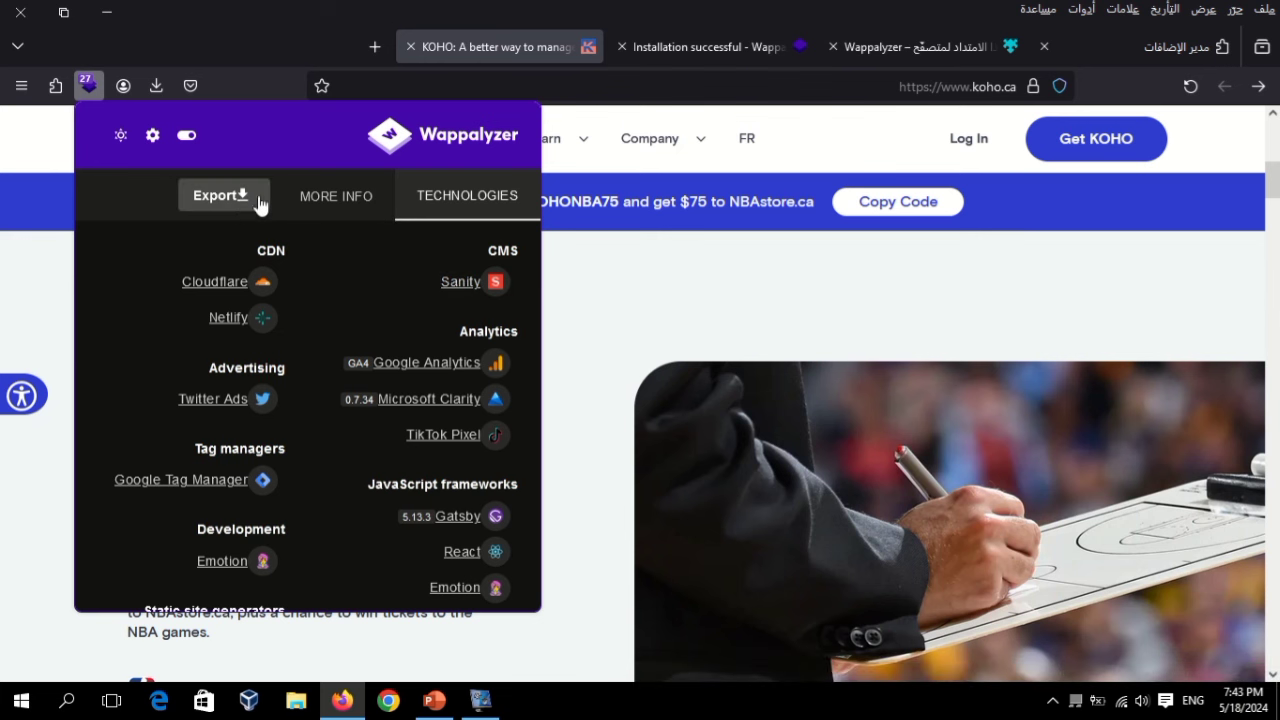
pyautogui.scroll(-1, 361, 316)
pyautogui.scroll(-2, 361, 320)
pyautogui.scroll(-1, 403, 271)
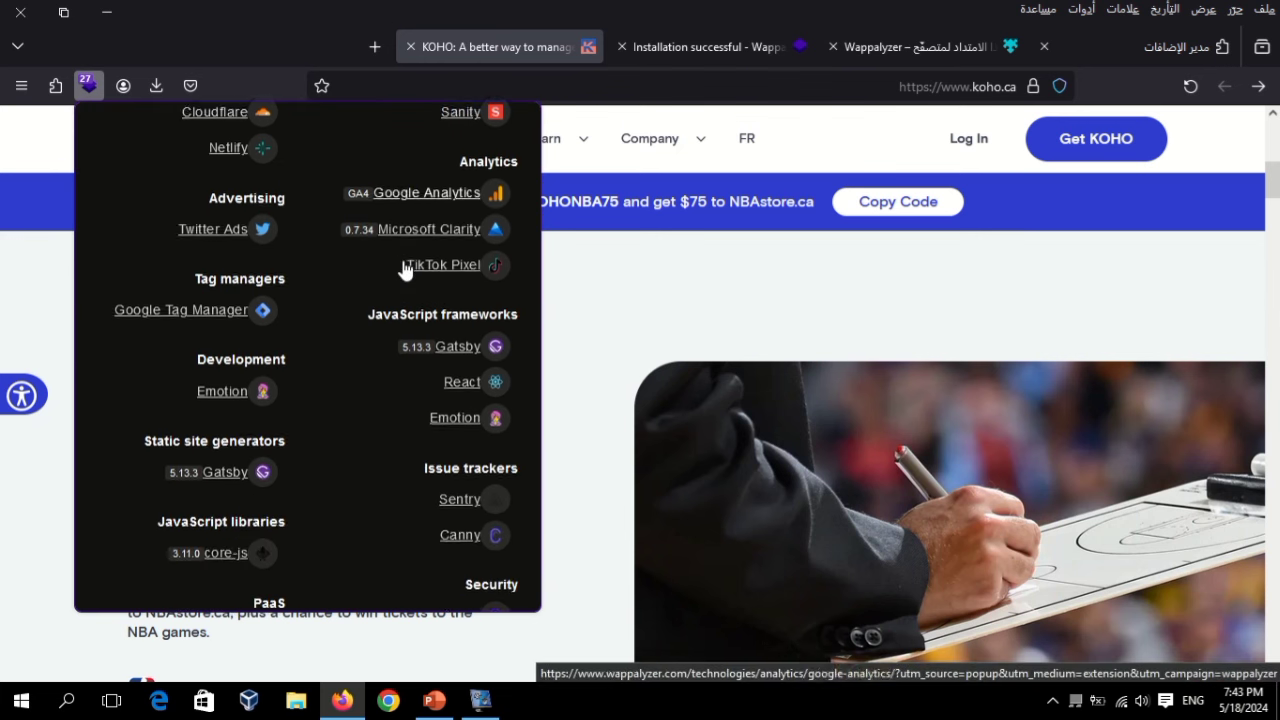
pyautogui.scroll(-2, 420, 276)
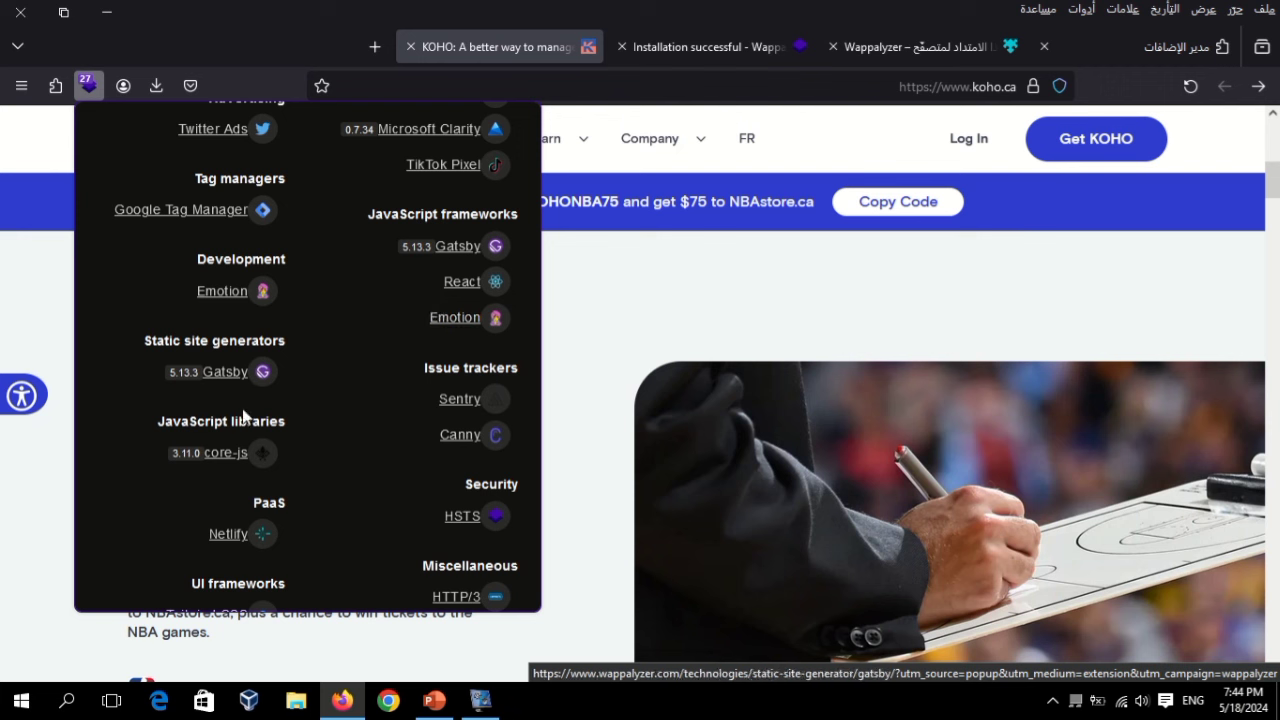
pyautogui.scroll(-2, 273, 396)
pyautogui.scroll(-2, 275, 402)
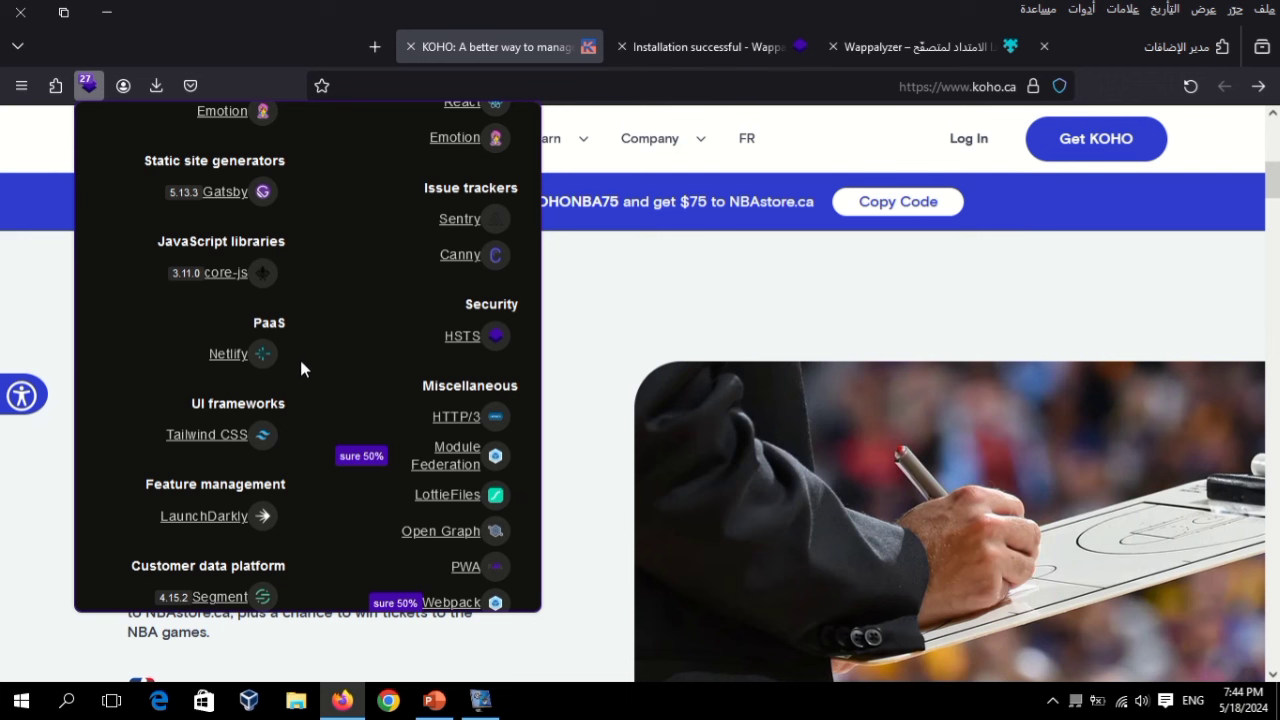
pyautogui.scroll(-2, 301, 362)
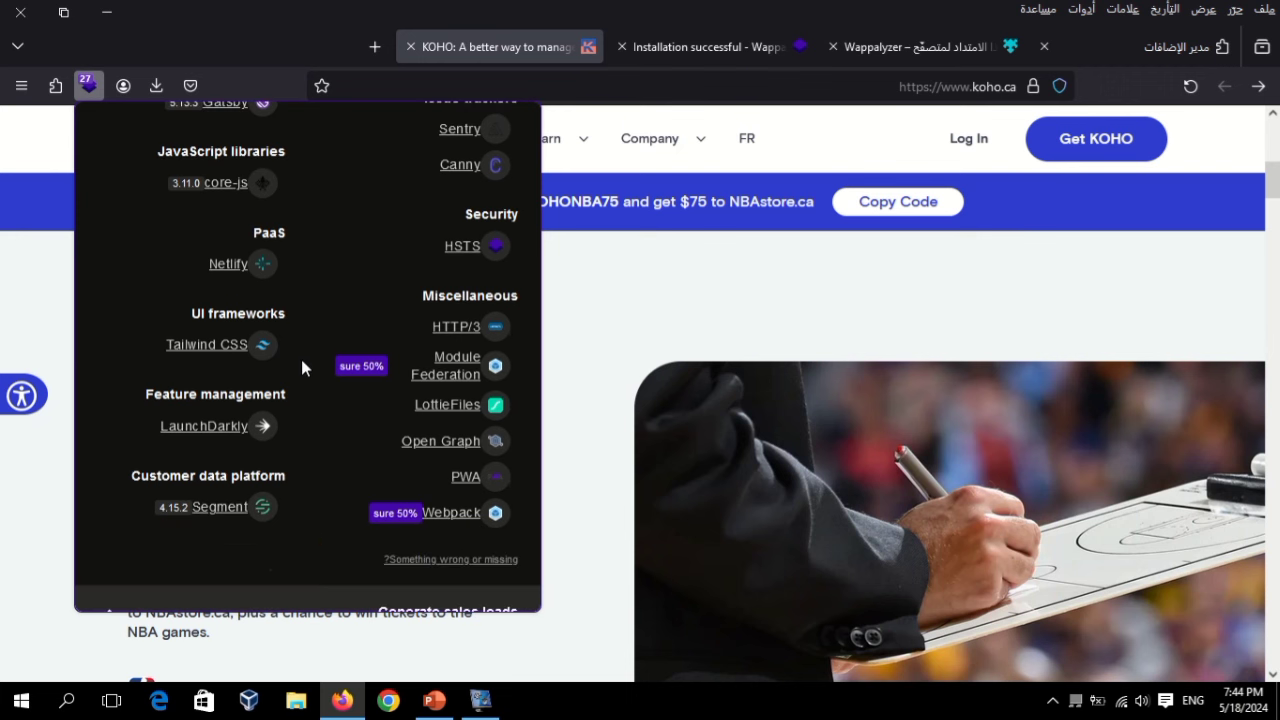
pyautogui.scroll(-2, 301, 368)
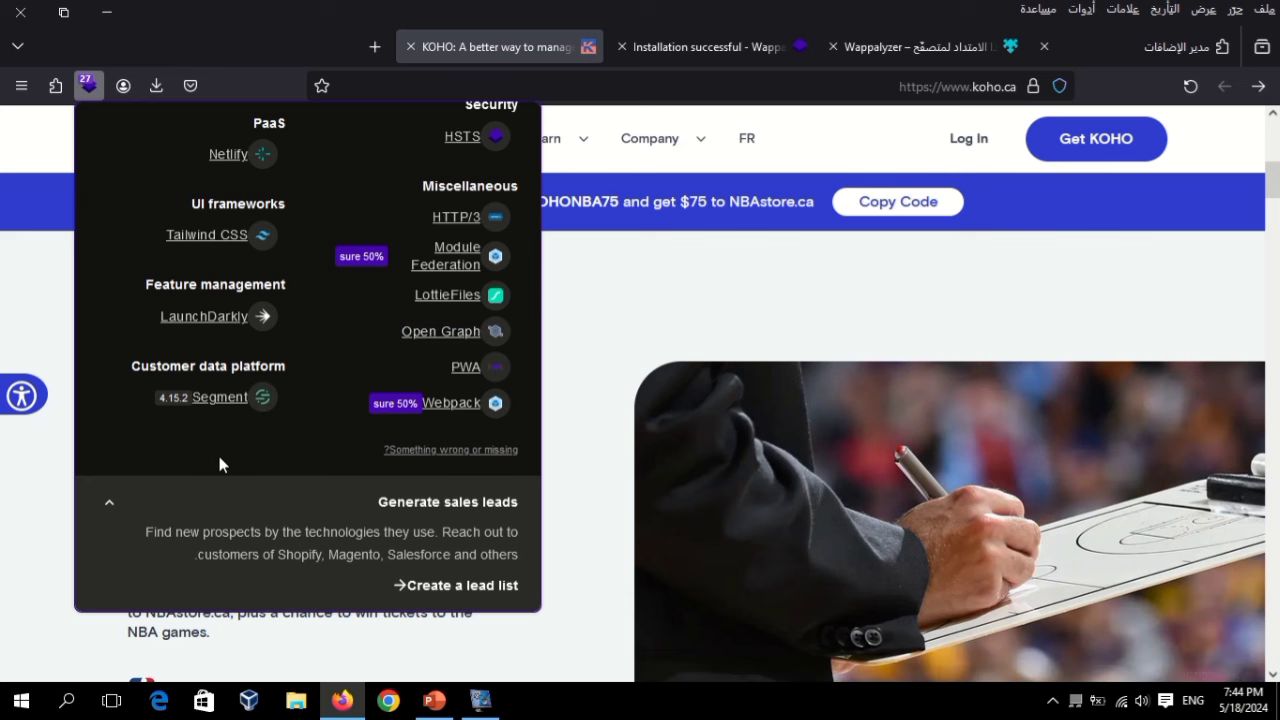
pyautogui.scroll(2, 217, 447)
pyautogui.scroll(8, 300, 380)
pyautogui.scroll(3, 343, 337)
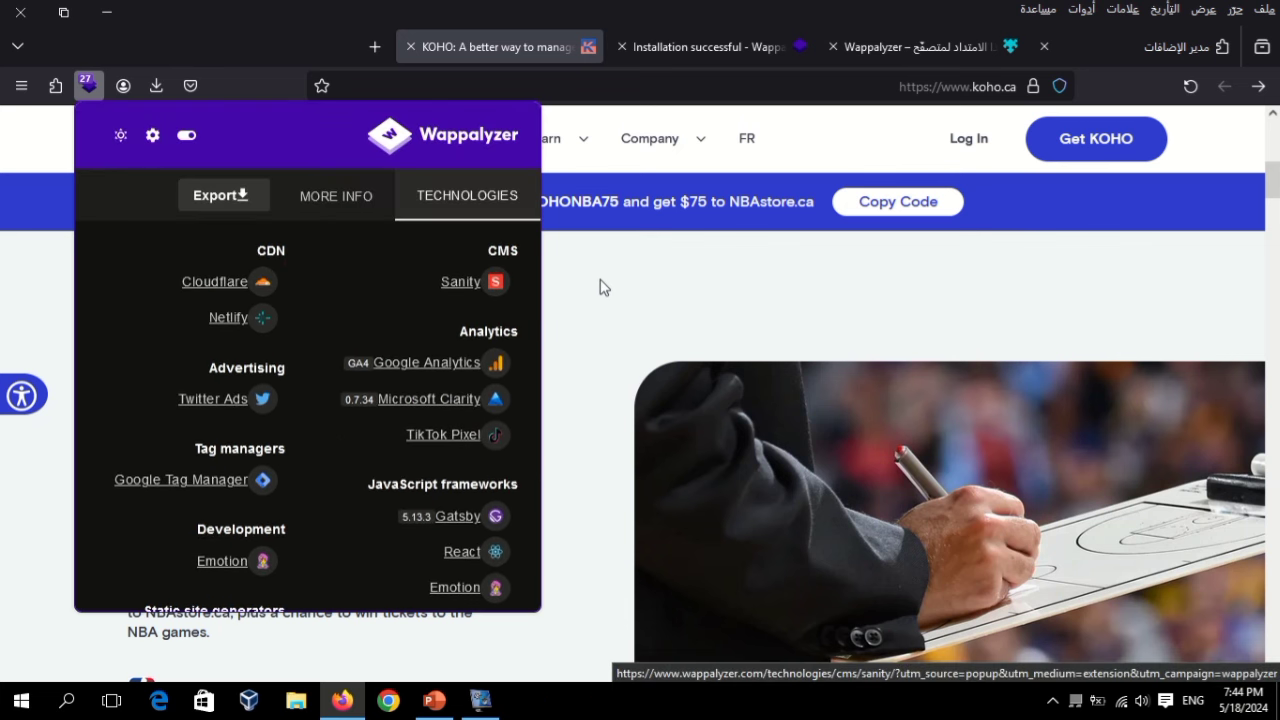
# - Review Wappalyzer's extra site information panel and technologies list, then dismiss the popup
pyautogui.click(325, 192)
pyautogui.click(448, 200)
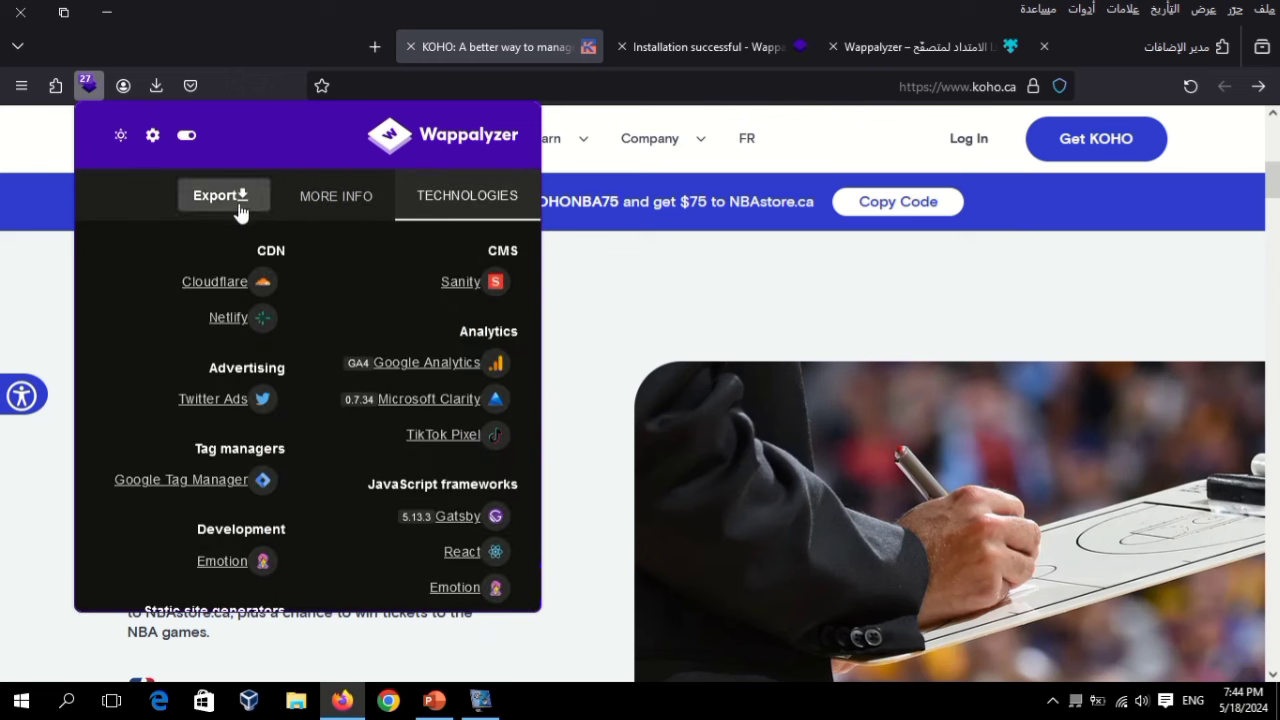
pyautogui.click(332, 199)
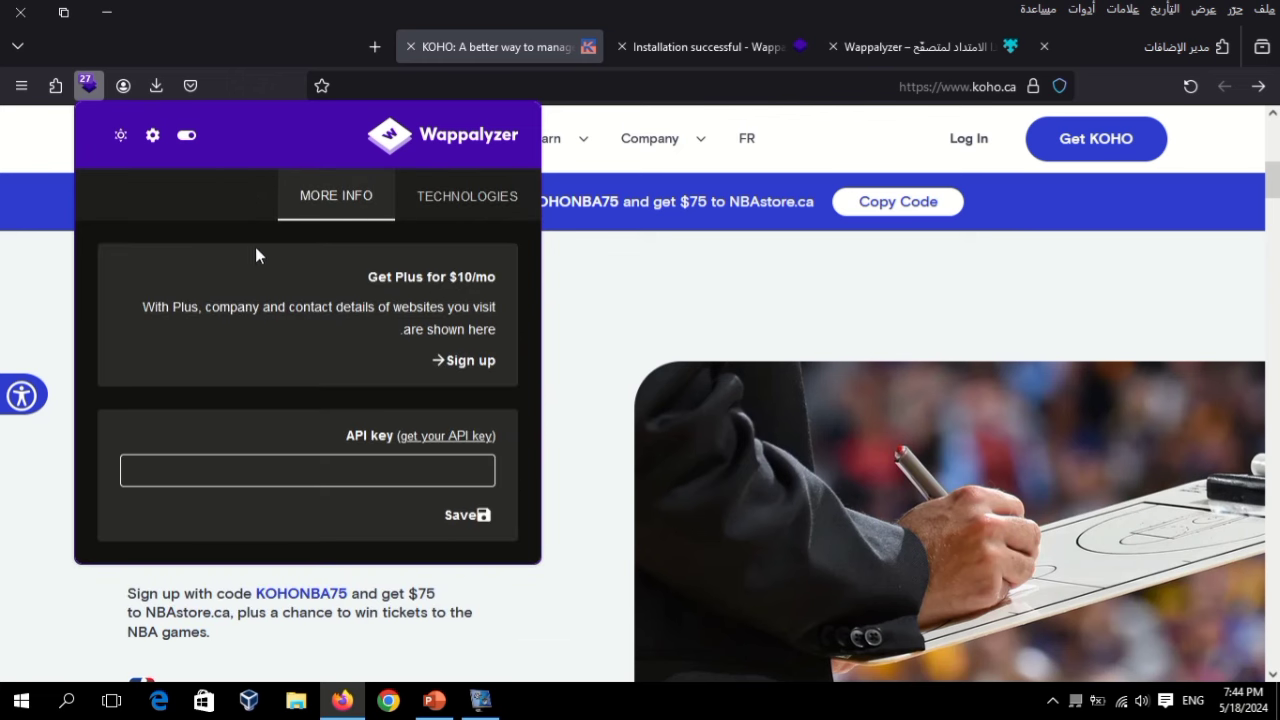
pyautogui.click(453, 212)
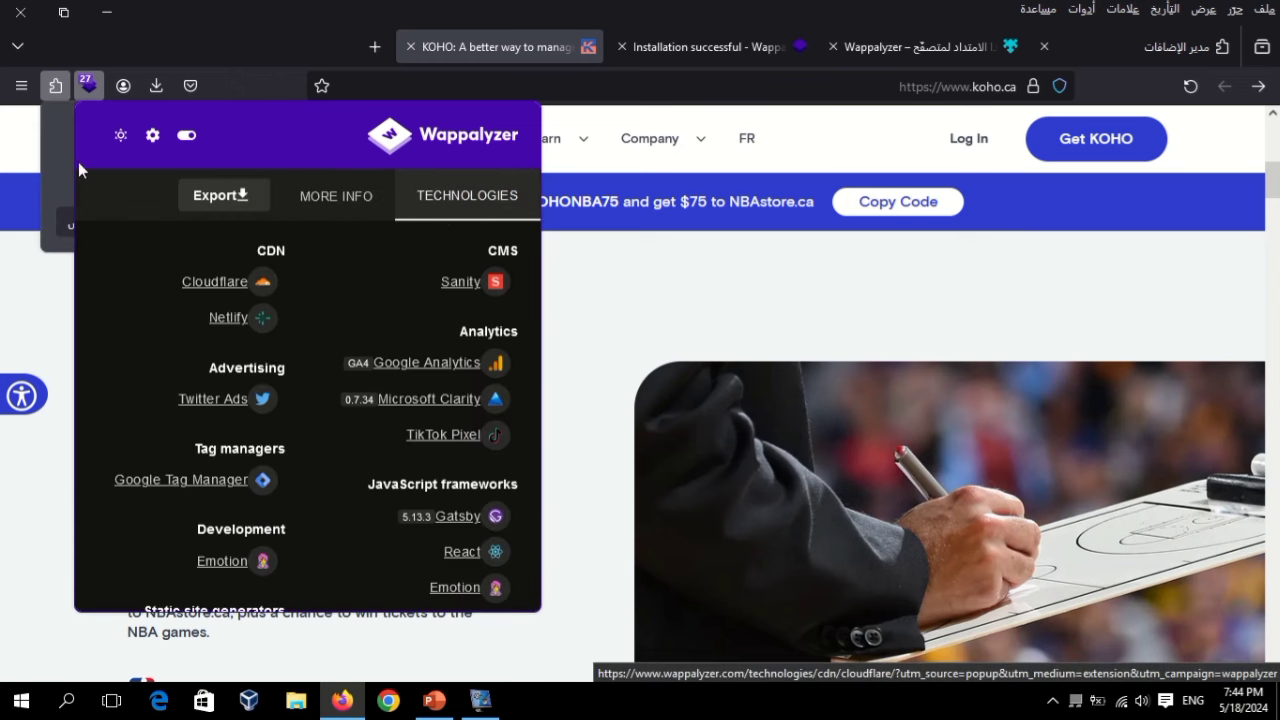
pyautogui.click(49, 163)
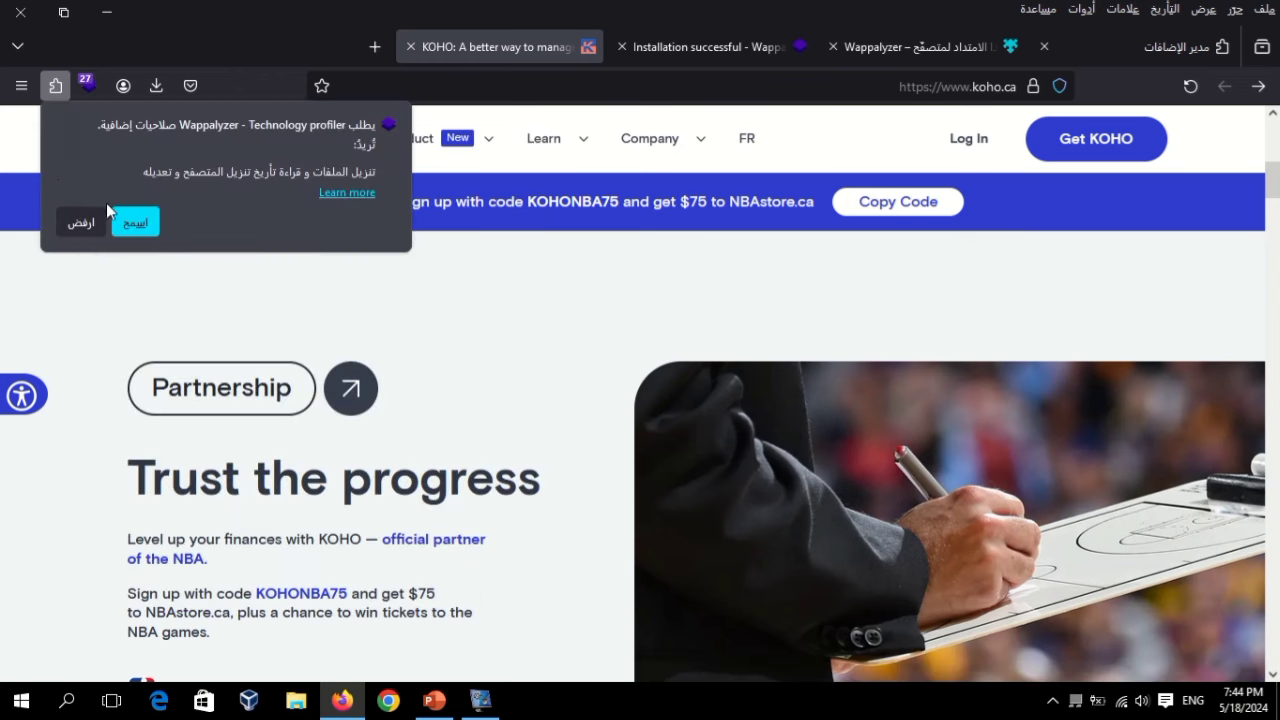
# - Allow Wappalyzer downloads, export KOHO's technologies, and open wappalyzer_koho-ca.csv
pyautogui.click(130, 222)
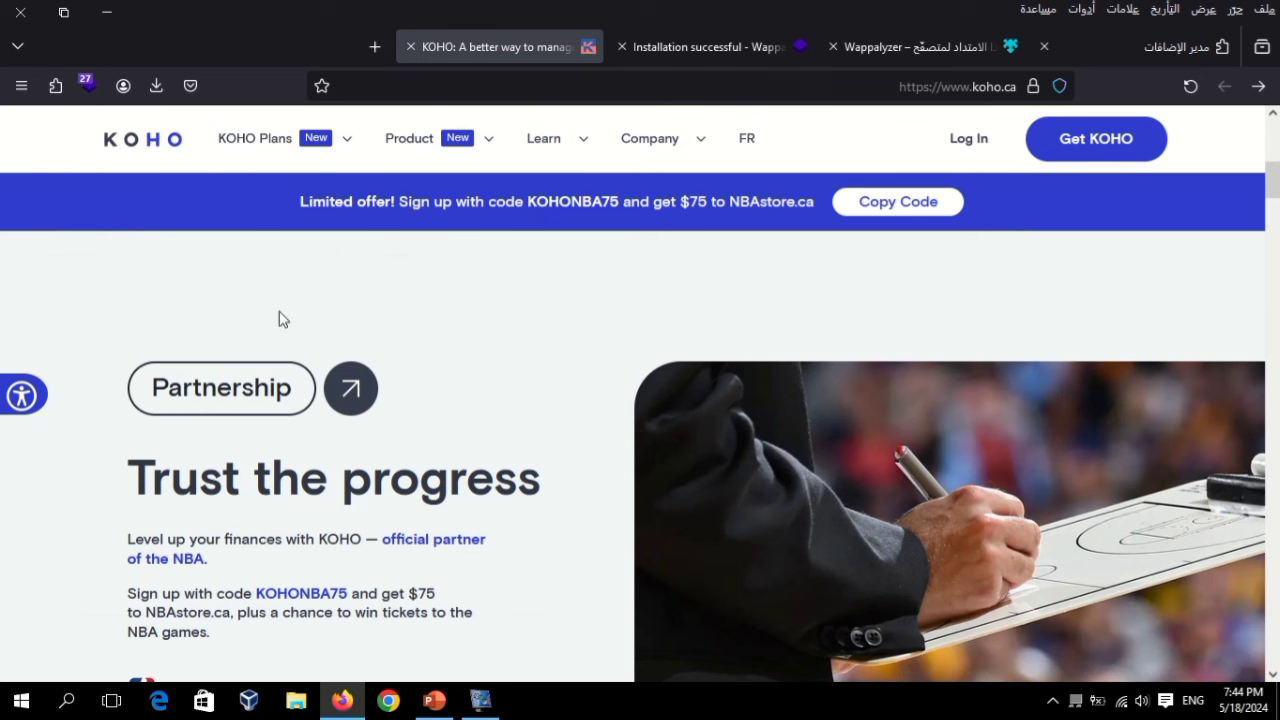
pyautogui.click(88, 94)
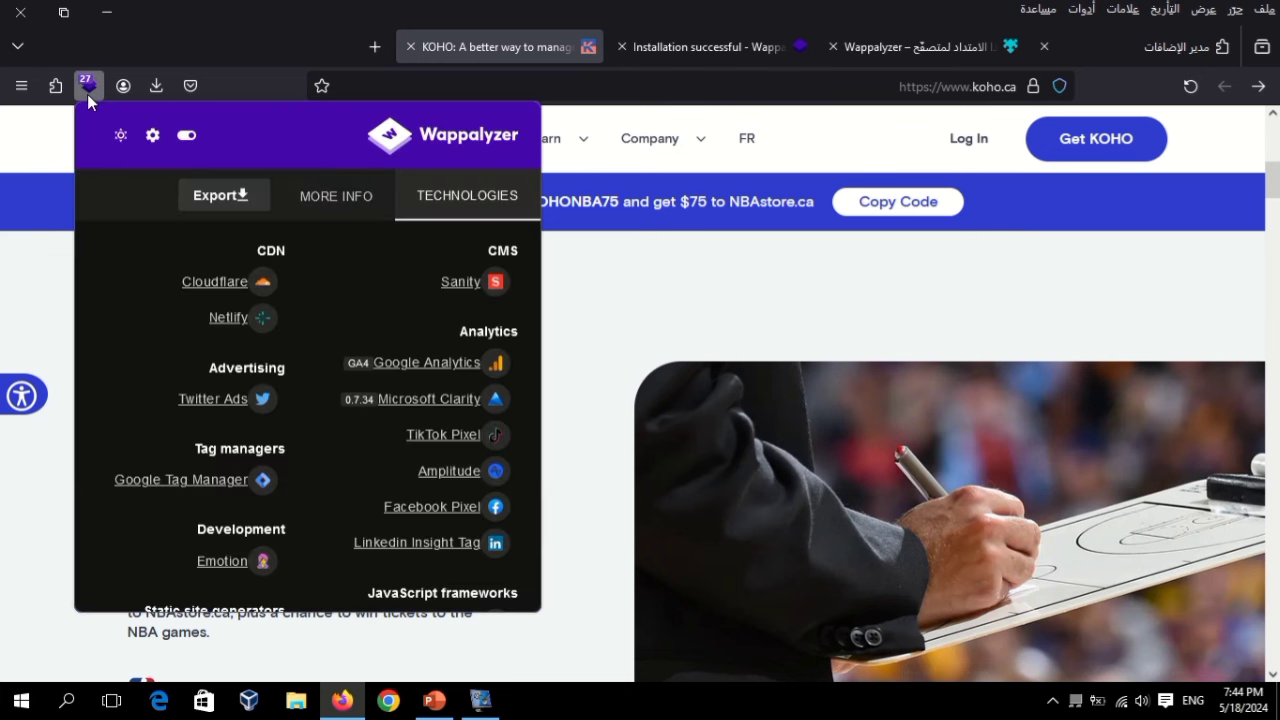
pyautogui.click(239, 197)
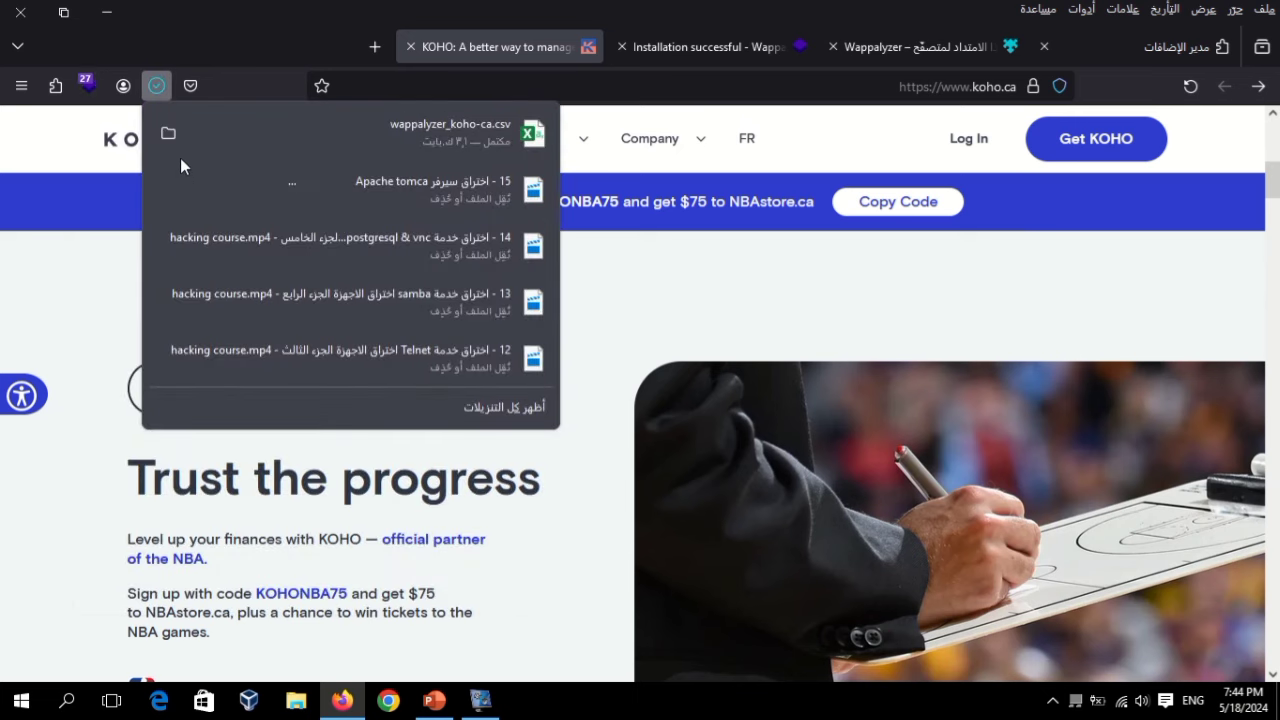
pyautogui.click(338, 128)
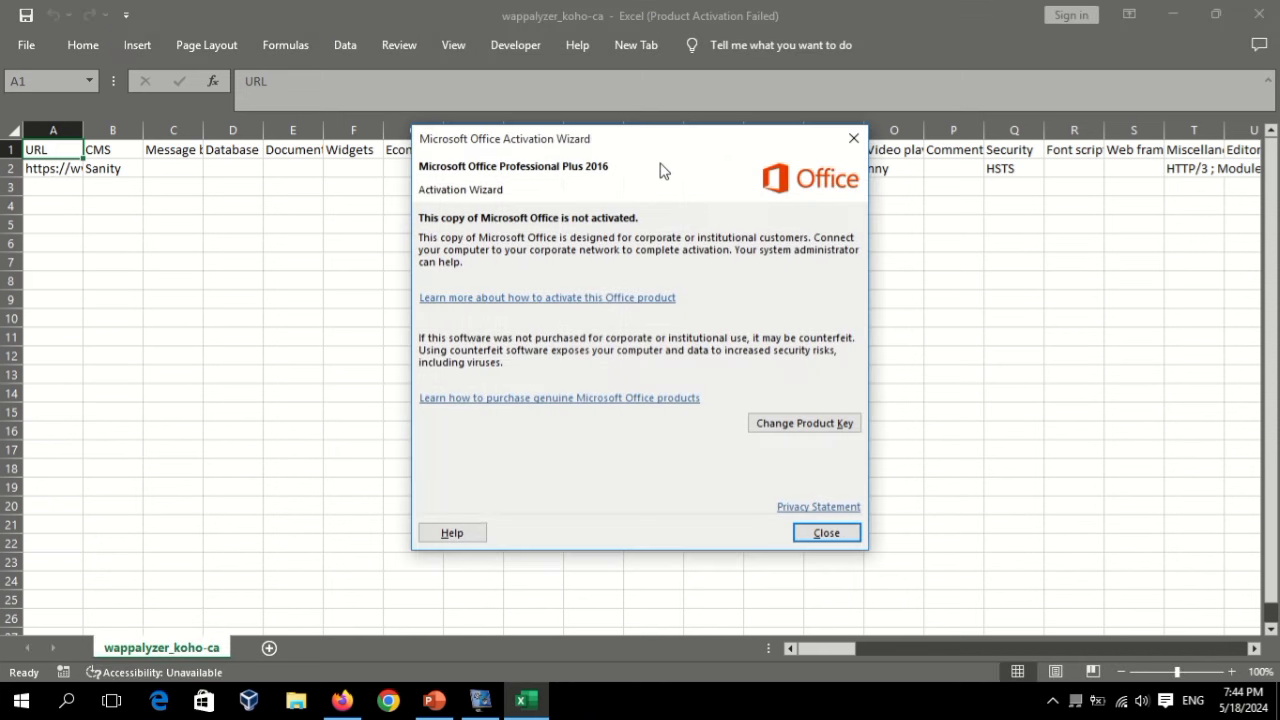
# - Dismiss the Office activation warning and autofit column A to the full KOHO URL
pyautogui.click(853, 138)
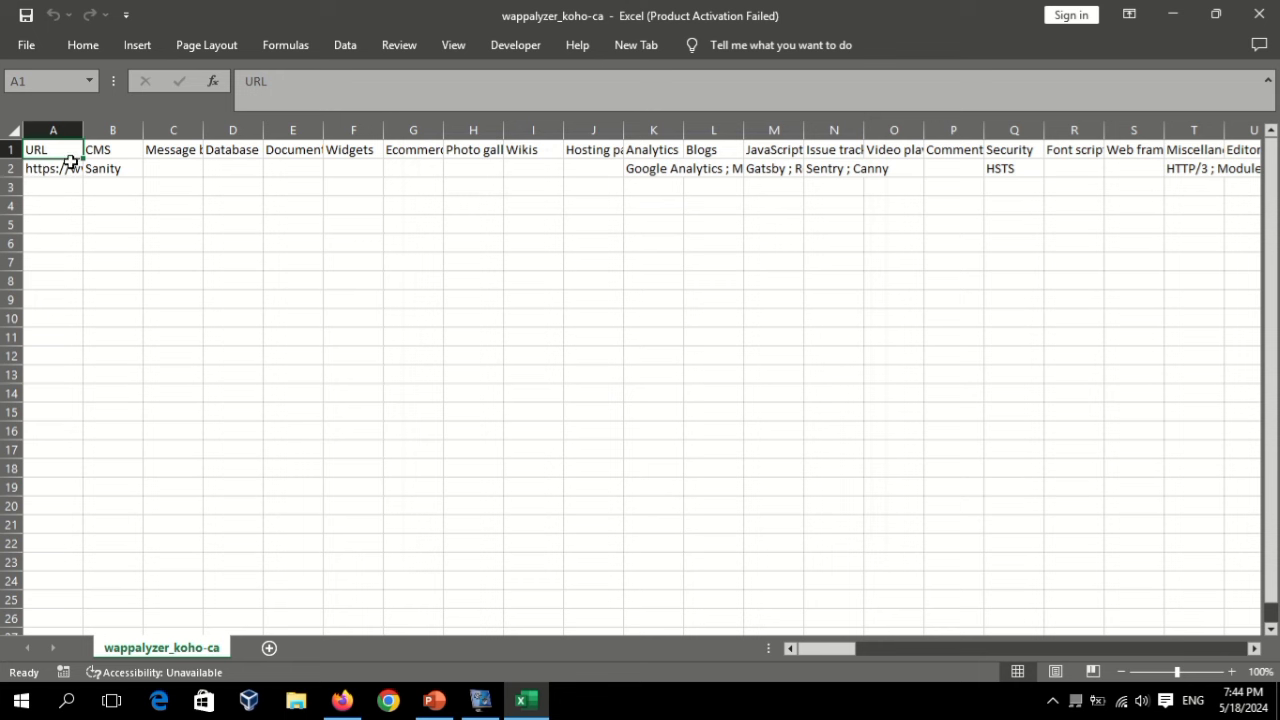
pyautogui.doubleClick(71, 149)
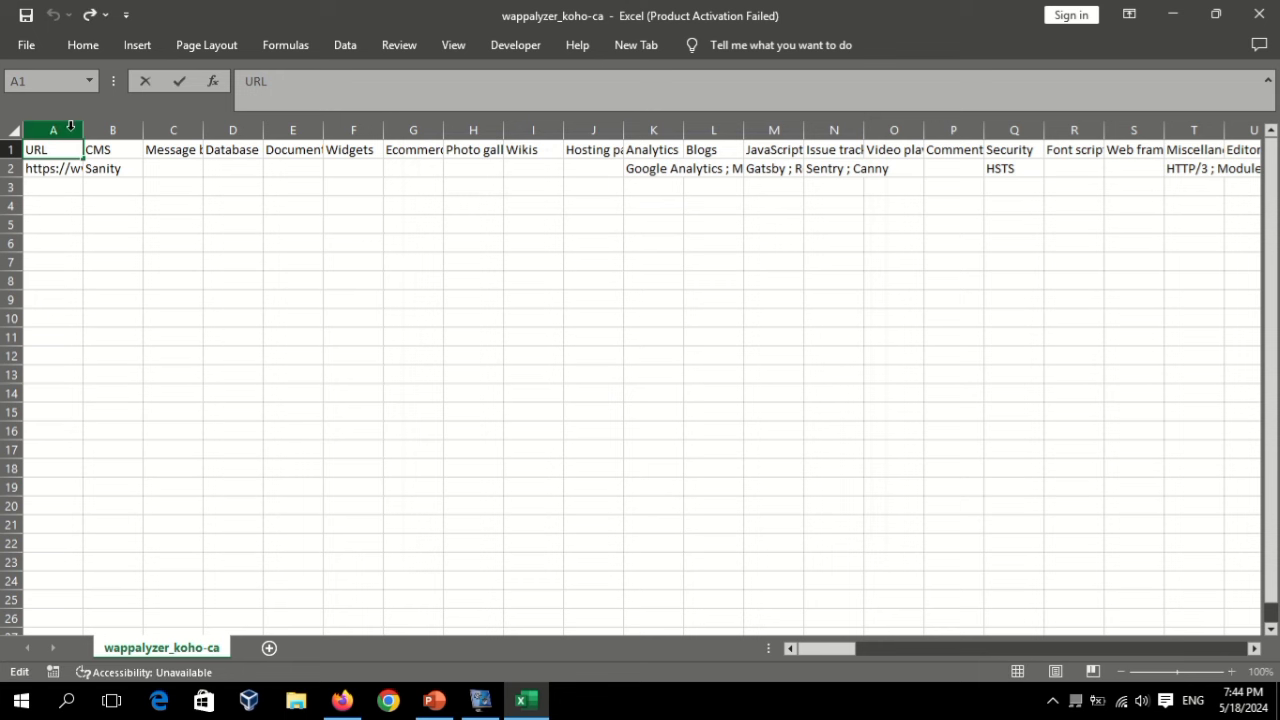
pyautogui.click(71, 125)
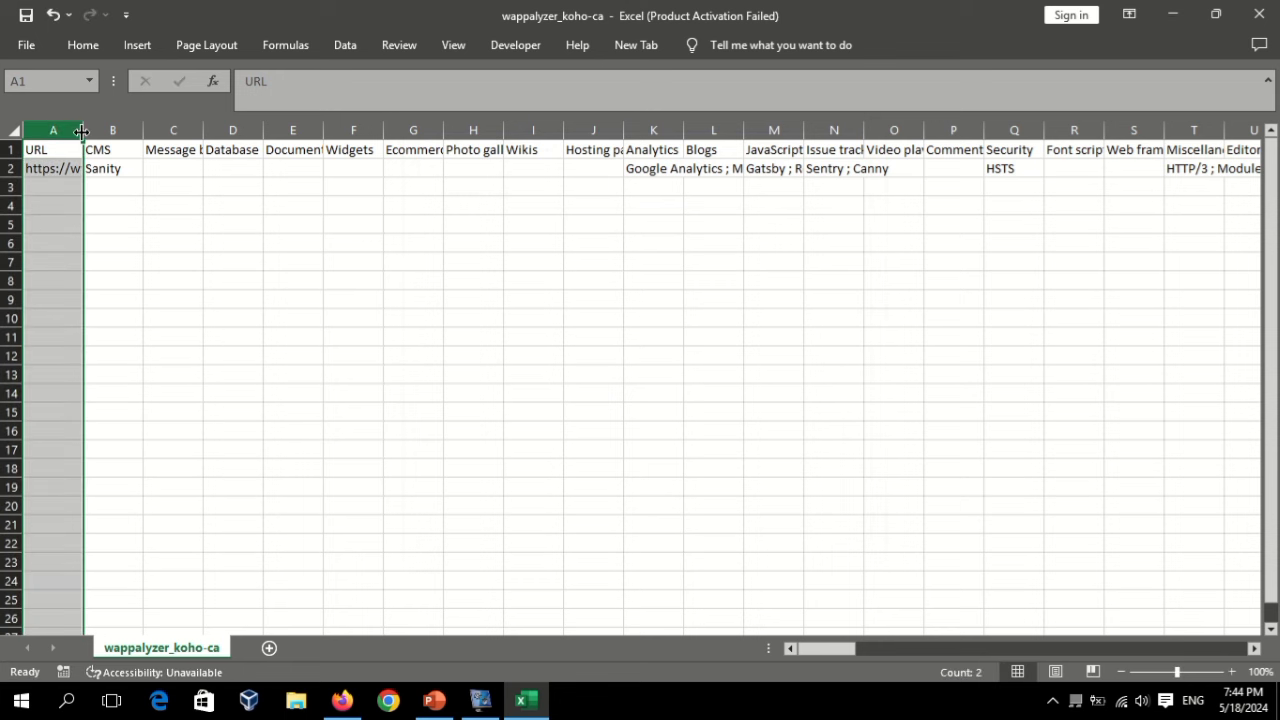
pyautogui.doubleClick(83, 128)
pyautogui.click(101, 167)
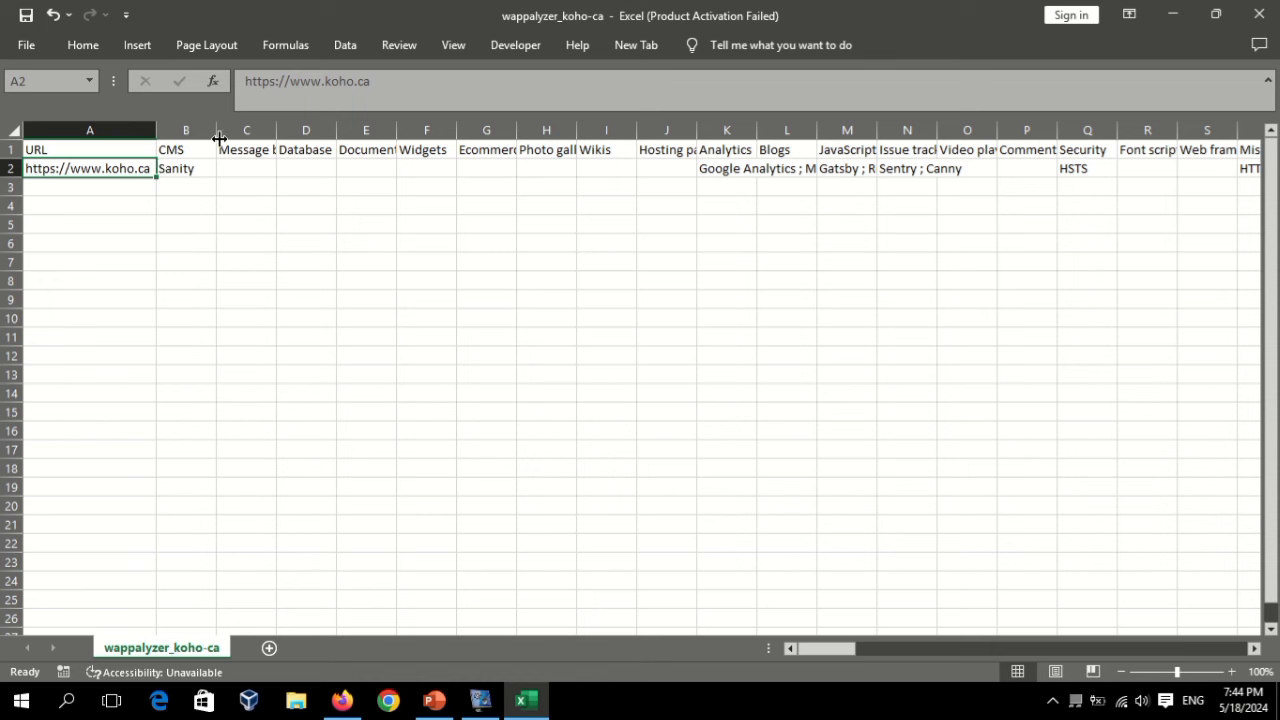
# - Autofit columns C, D and K for Message boards, Database managers and Analytics
pyautogui.click(192, 156)
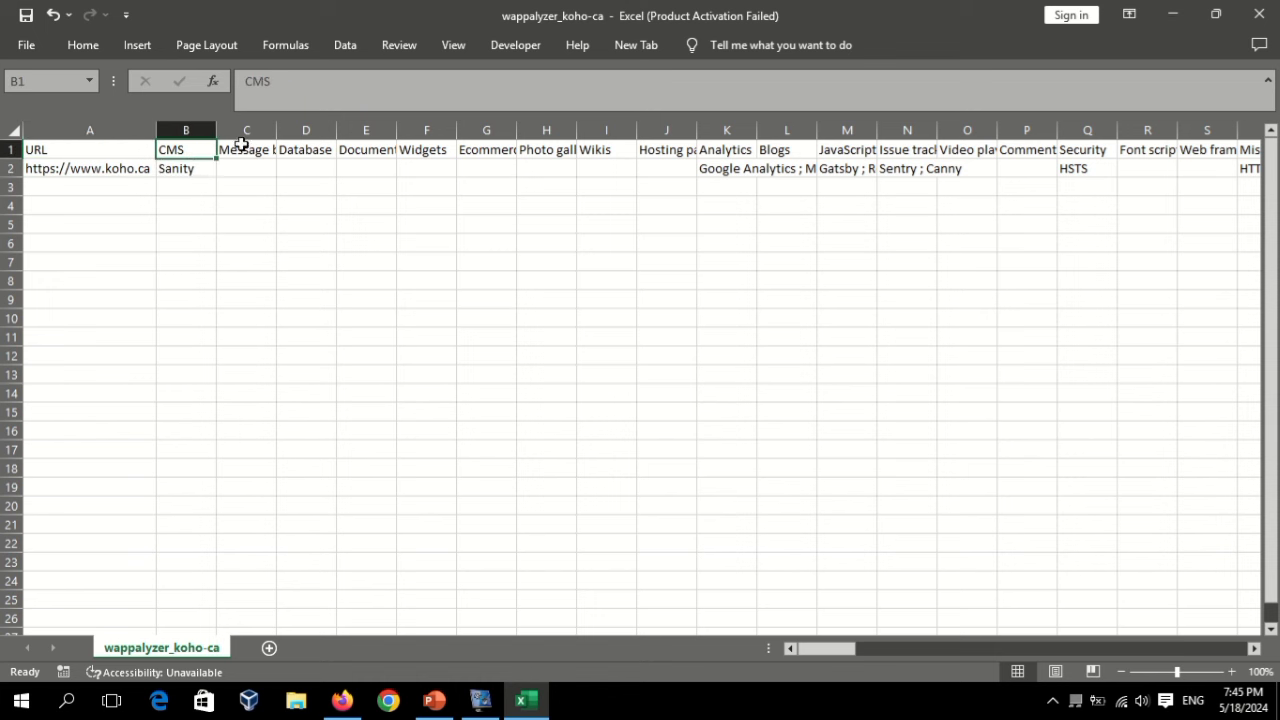
pyautogui.click(241, 148)
pyautogui.doubleClick(276, 126)
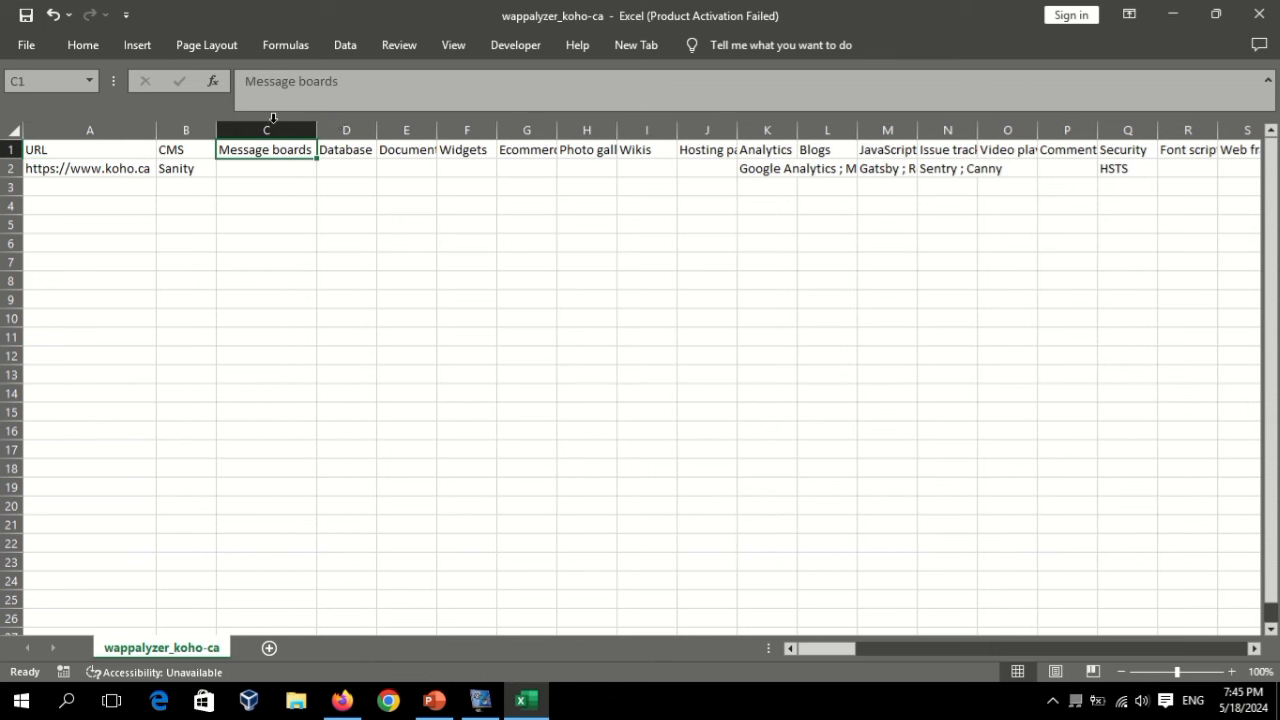
pyautogui.doubleClick(377, 124)
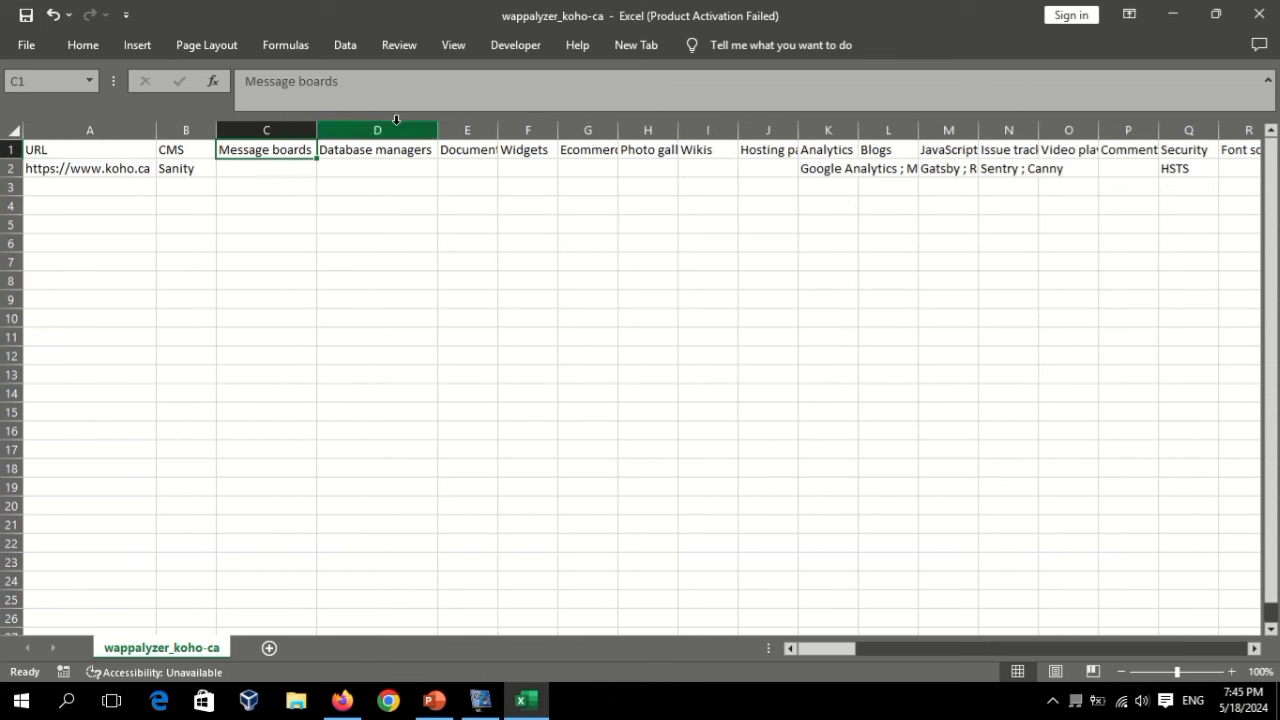
pyautogui.click(850, 130)
pyautogui.doubleClick(857, 130)
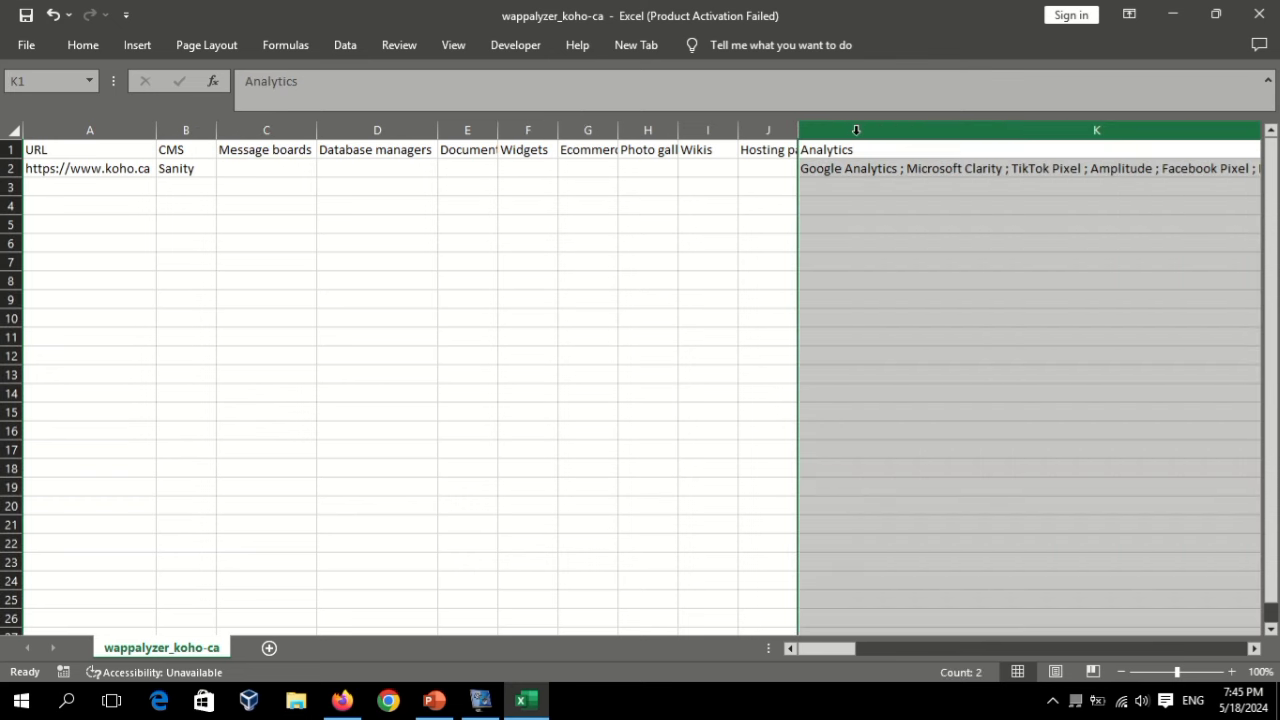
# - Autofit column M for JavaScript frameworks, review row 2 through People, then close Excel
pyautogui.moveTo(853, 648); pyautogui.dragTo(858, 648)
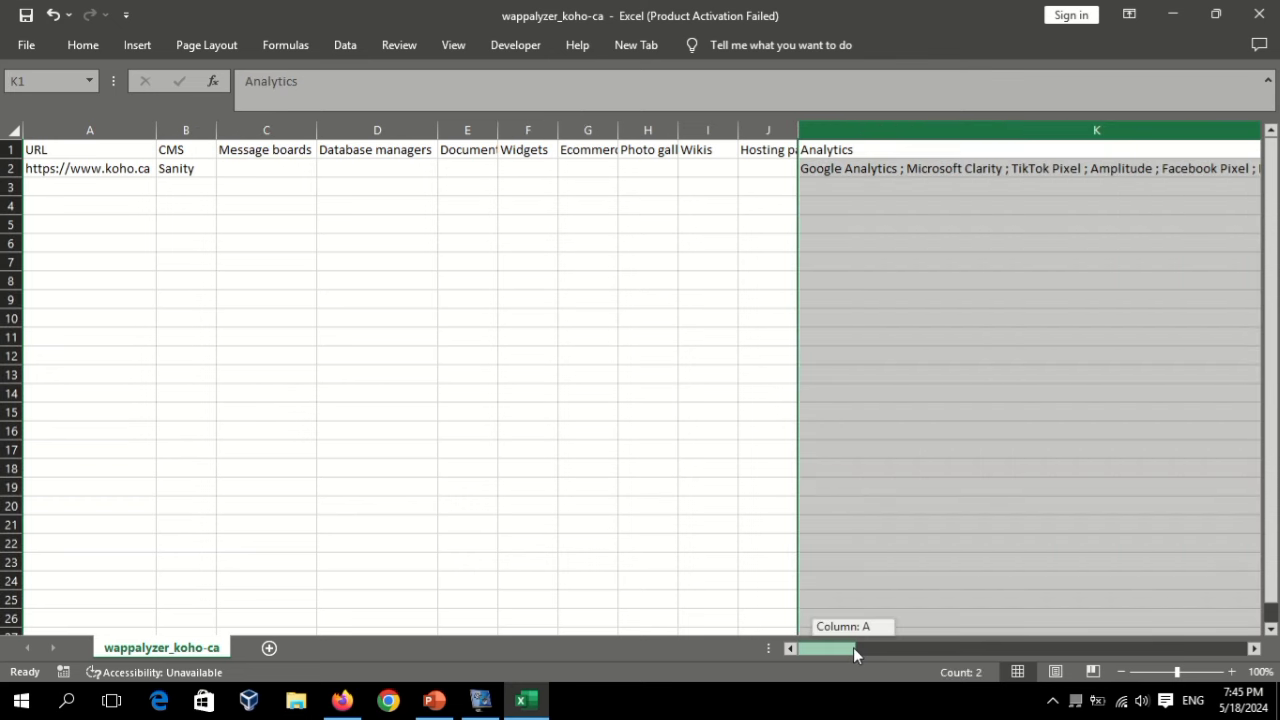
pyautogui.click(829, 168)
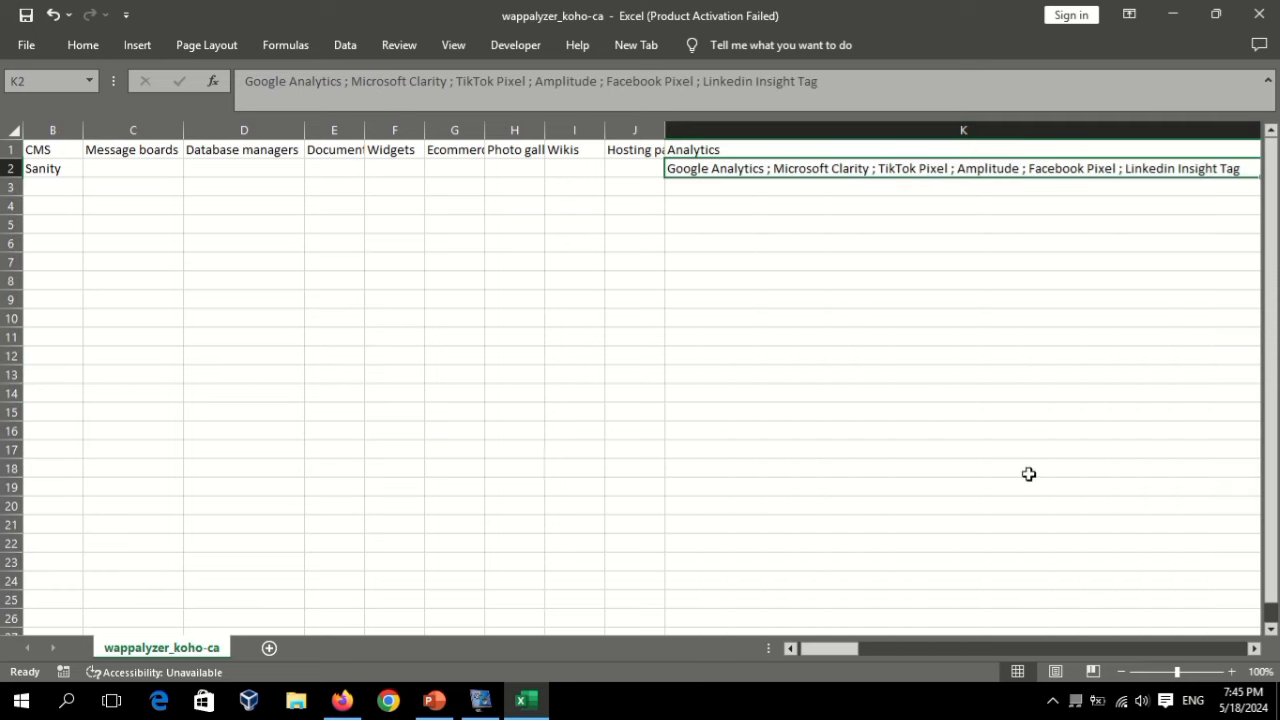
pyautogui.press('Right')
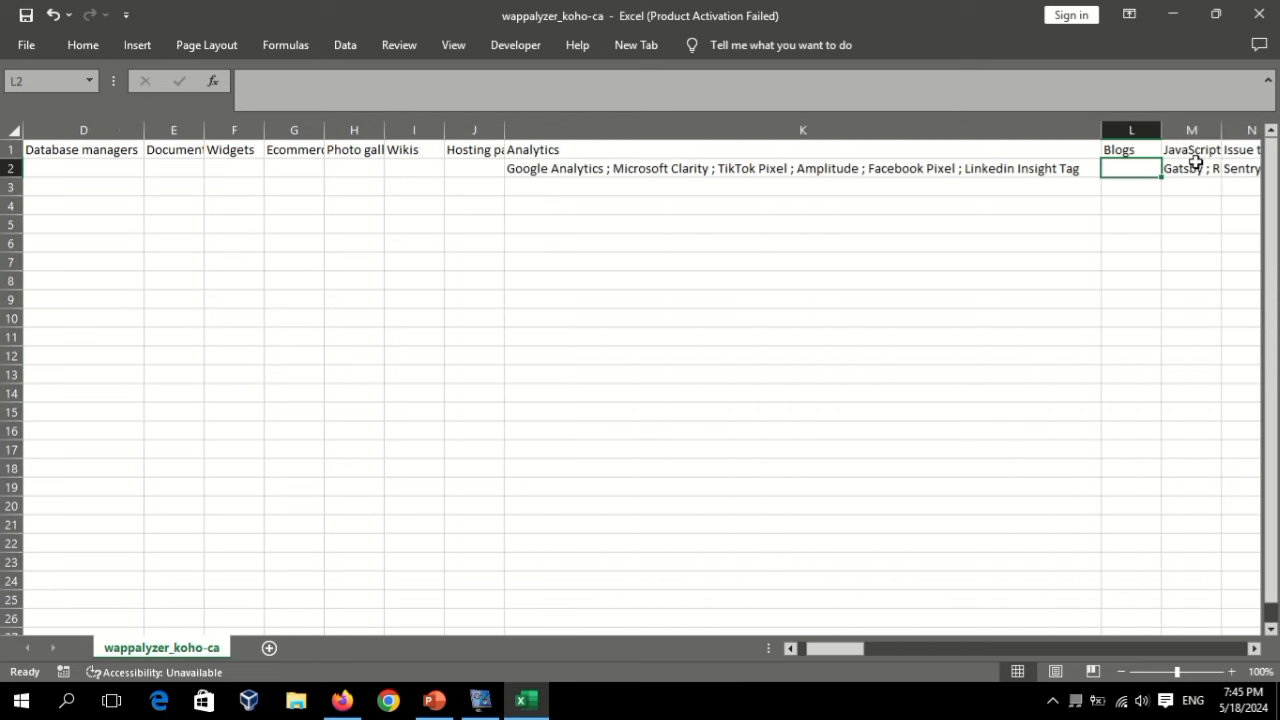
pyautogui.press('Right')
pyautogui.press('Right')
pyautogui.press('Right')
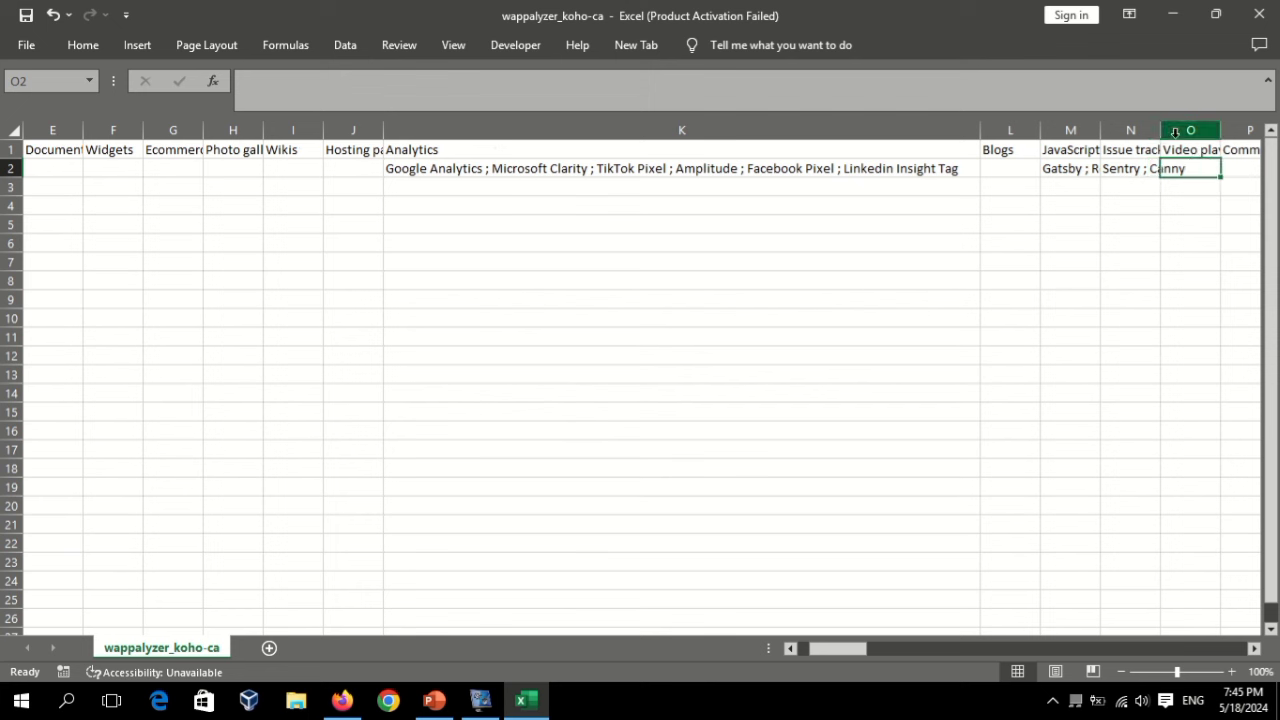
pyautogui.doubleClick(1099, 122)
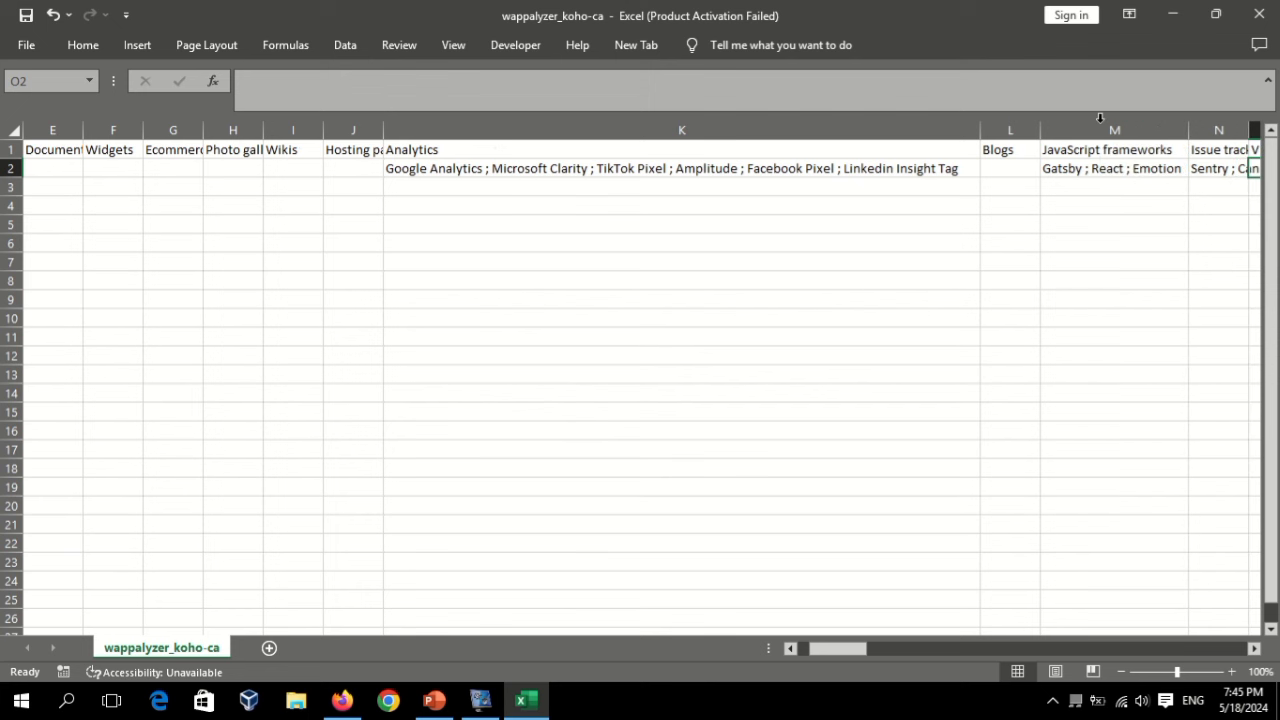
pyautogui.click(1065, 168)
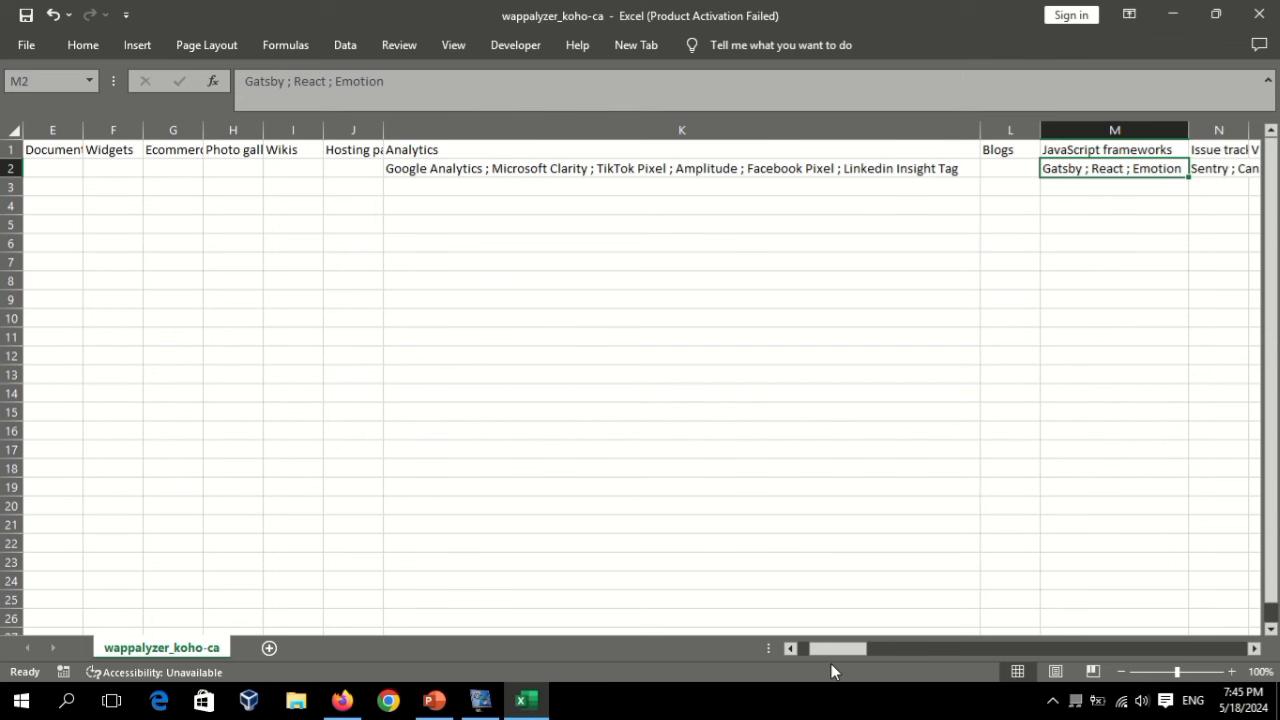
pyautogui.moveTo(849, 648); pyautogui.dragTo(1229, 648)
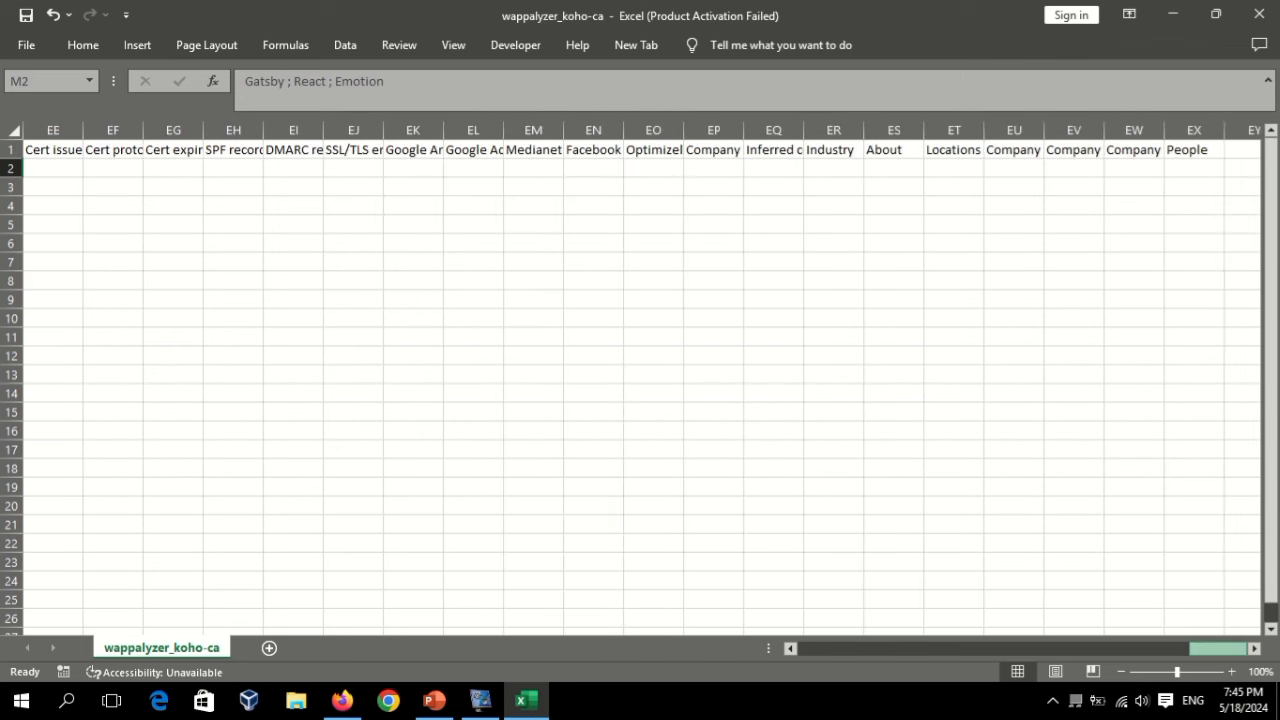
pyautogui.click(1266, 10)
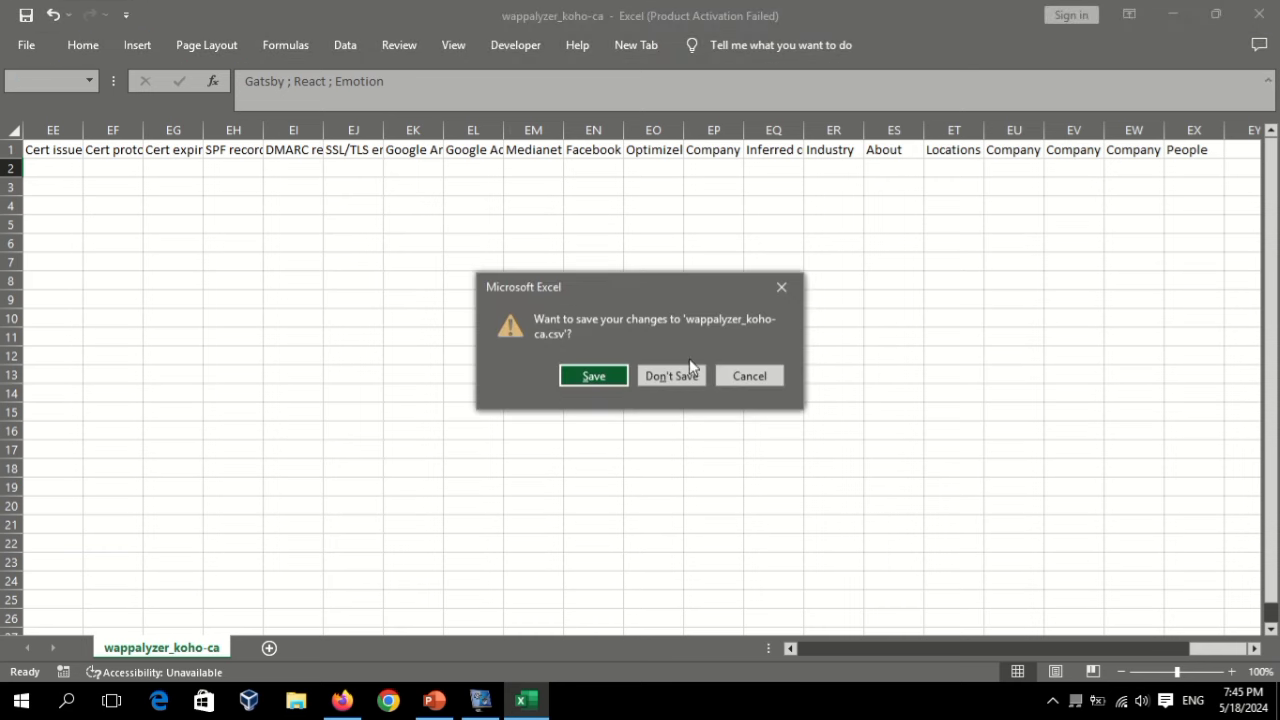
# - Close Excel without saving the column changes, leaving Firefox on koho.ca
pyautogui.click(698, 380)
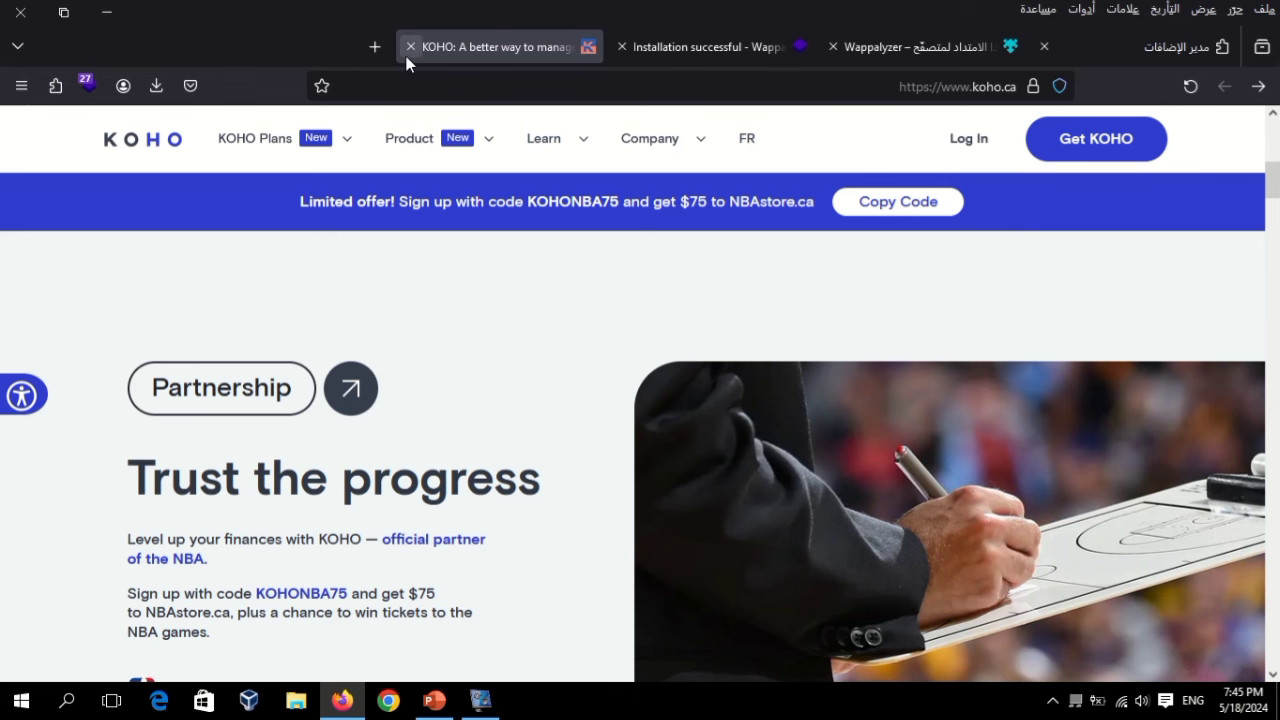
pyautogui.moveTo(426, 708)
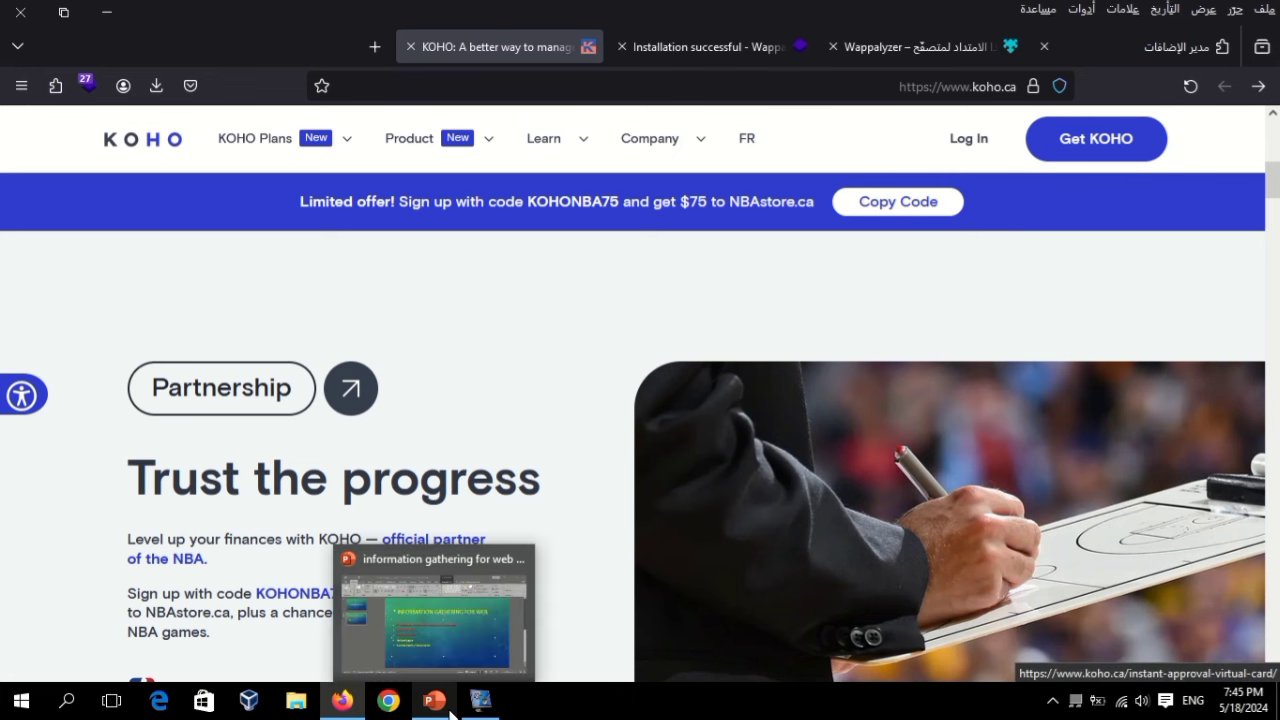
pyautogui.moveTo(483, 712)
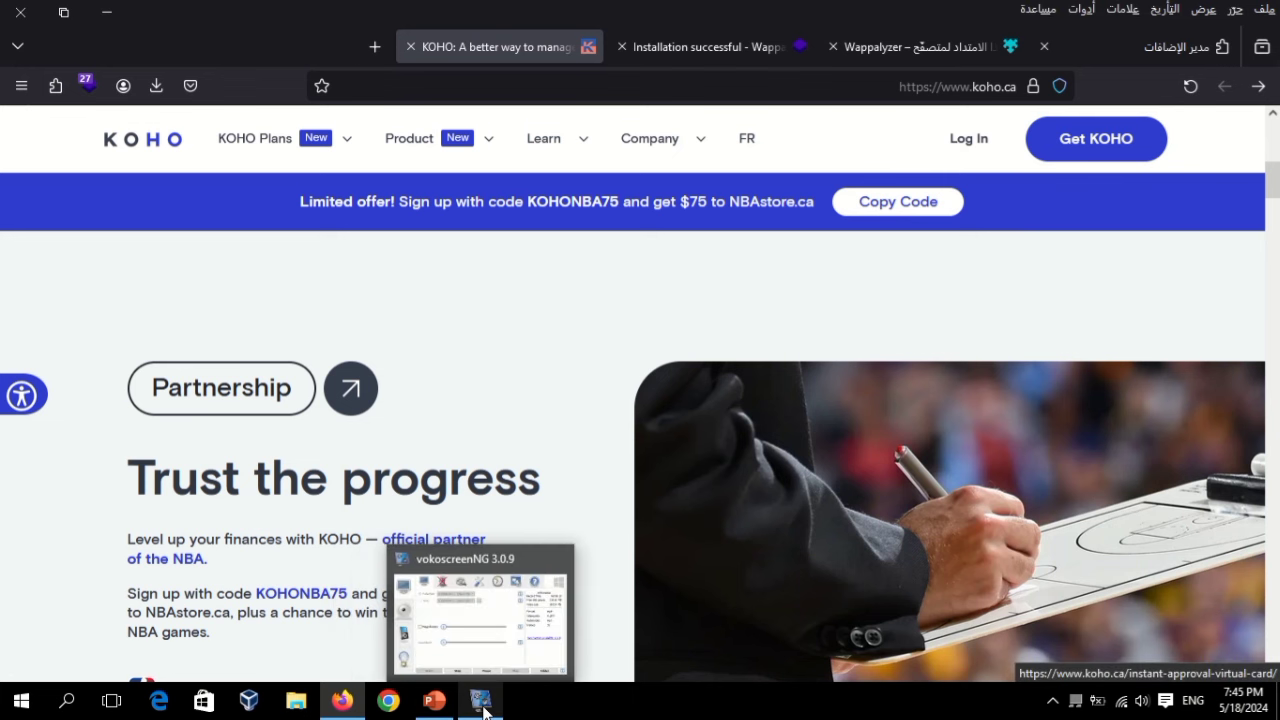